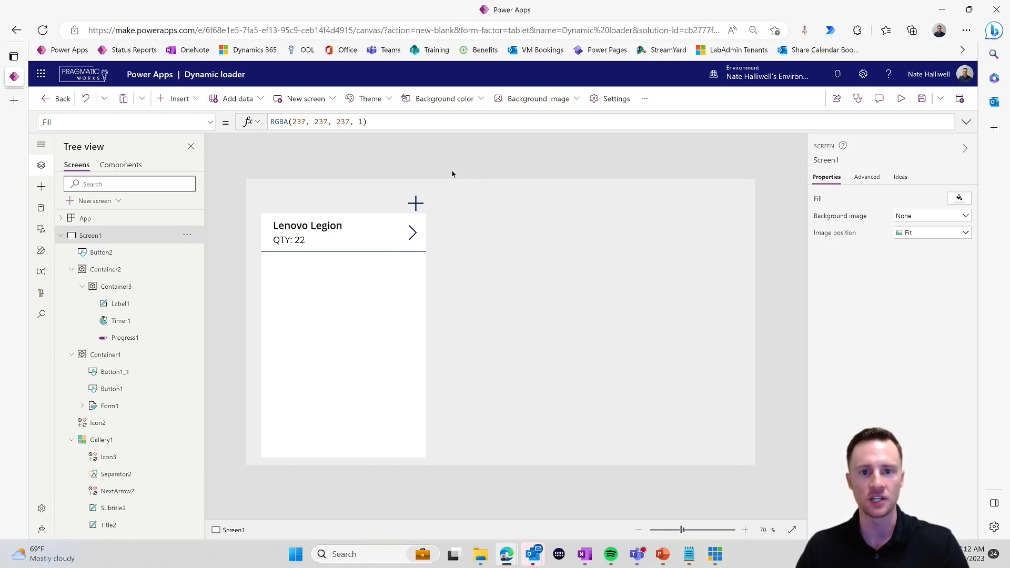
- Preview the app and submit a new asset named Dell XPS with a quantity of 22
left_click(901, 99)
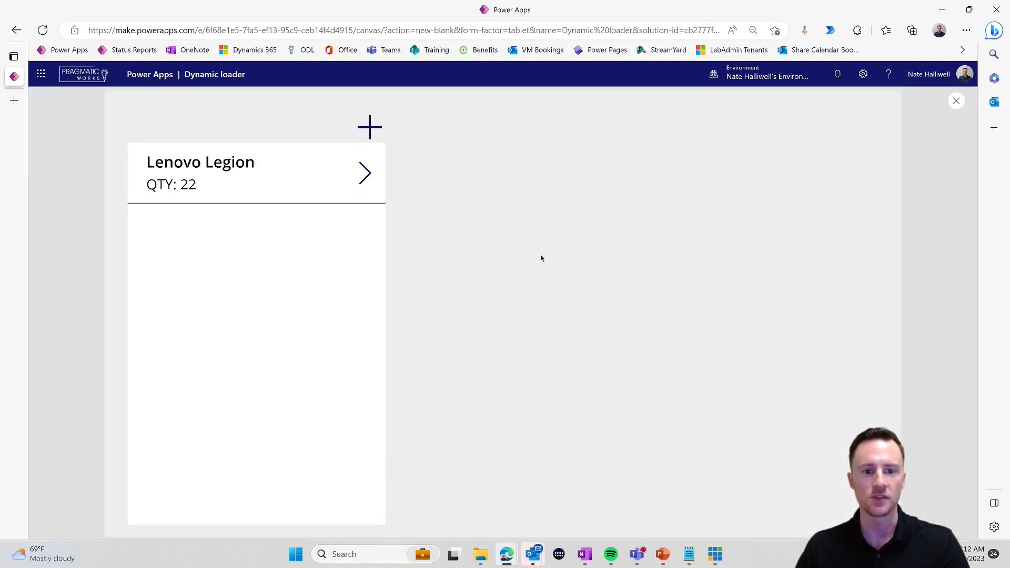
left_click(543, 198)
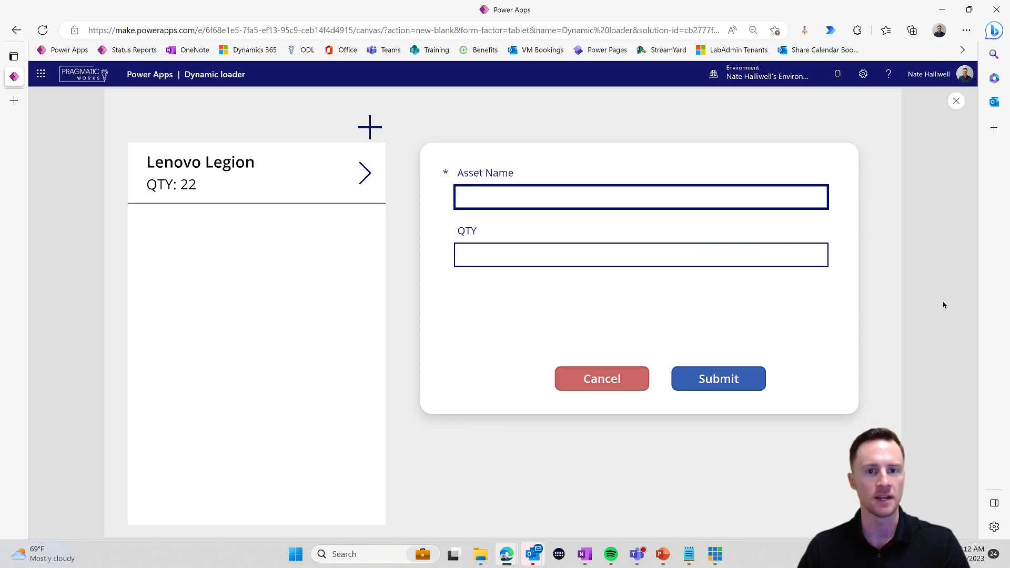
type("D")
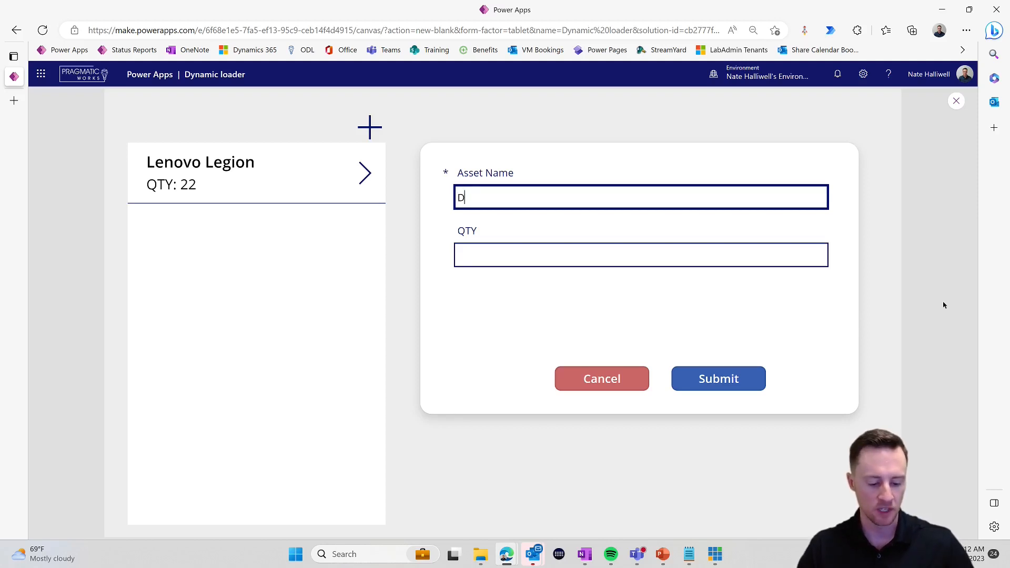
type("ell XPS")
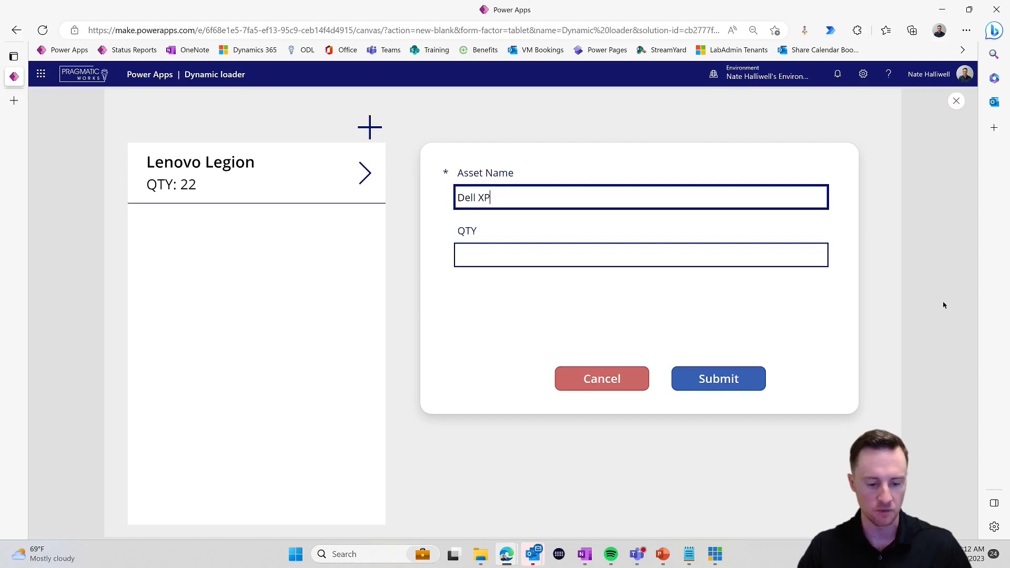
left_click(778, 265)
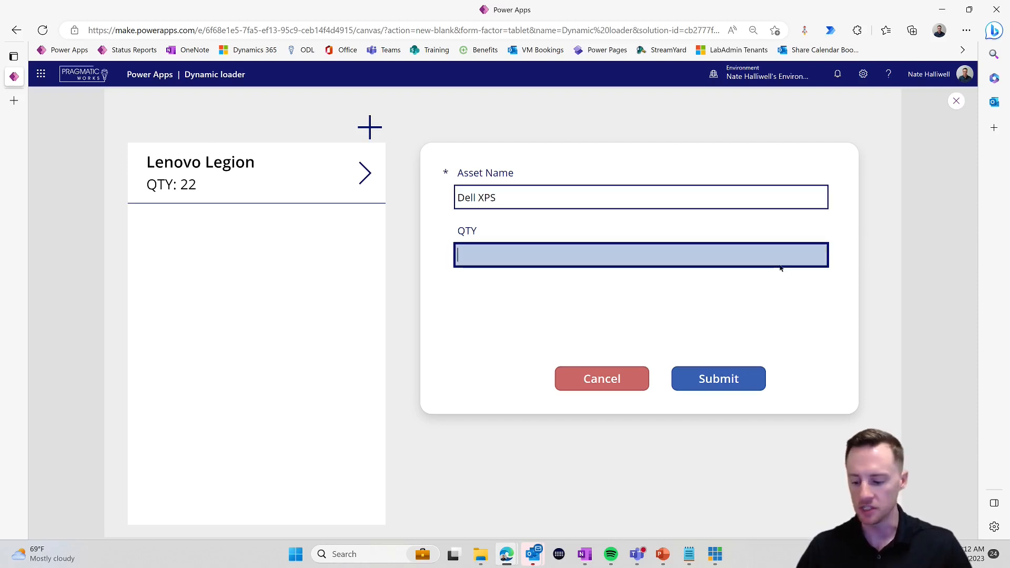
type("22")
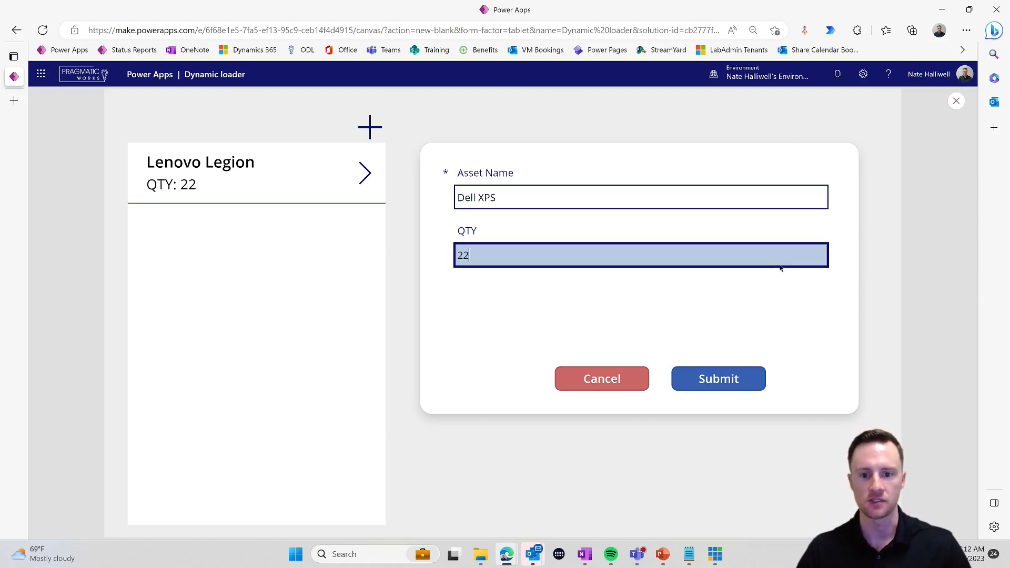
left_click(746, 385)
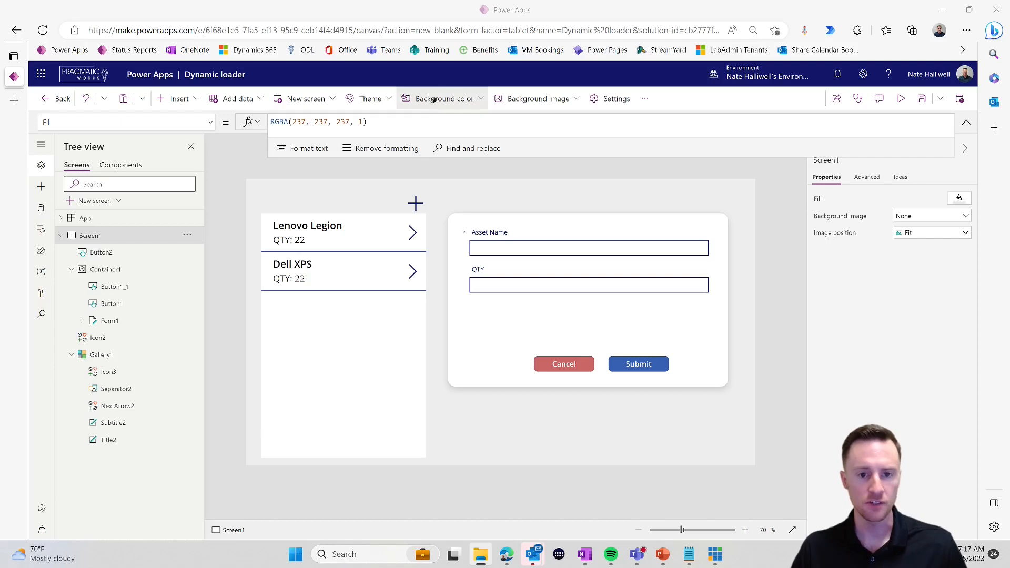
- Set the asset form's OnSuccess property to UpdateContext({varLoader:true})
left_click(528, 315)
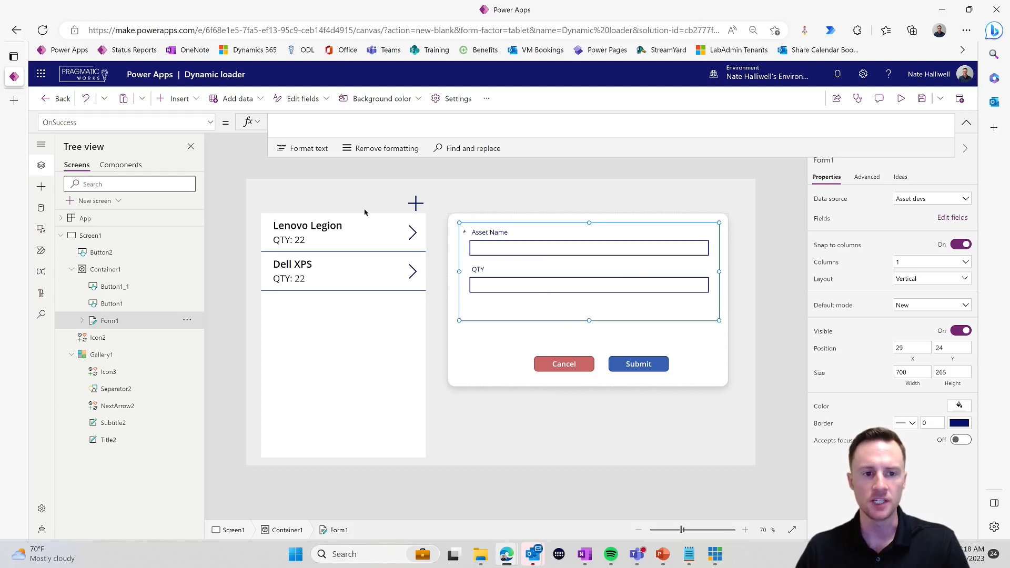
left_click(211, 122)
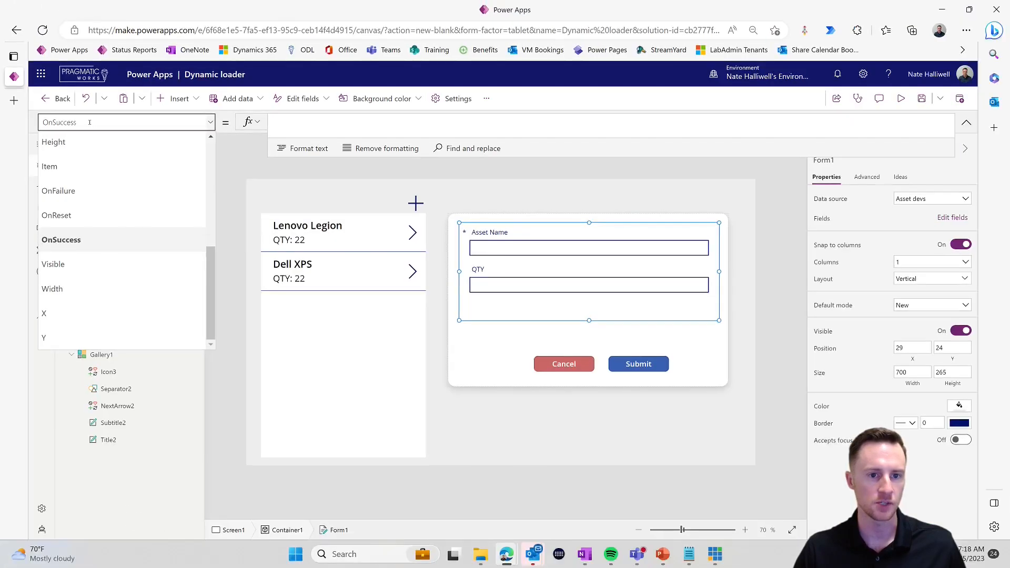
left_click(286, 120)
left_click(293, 121)
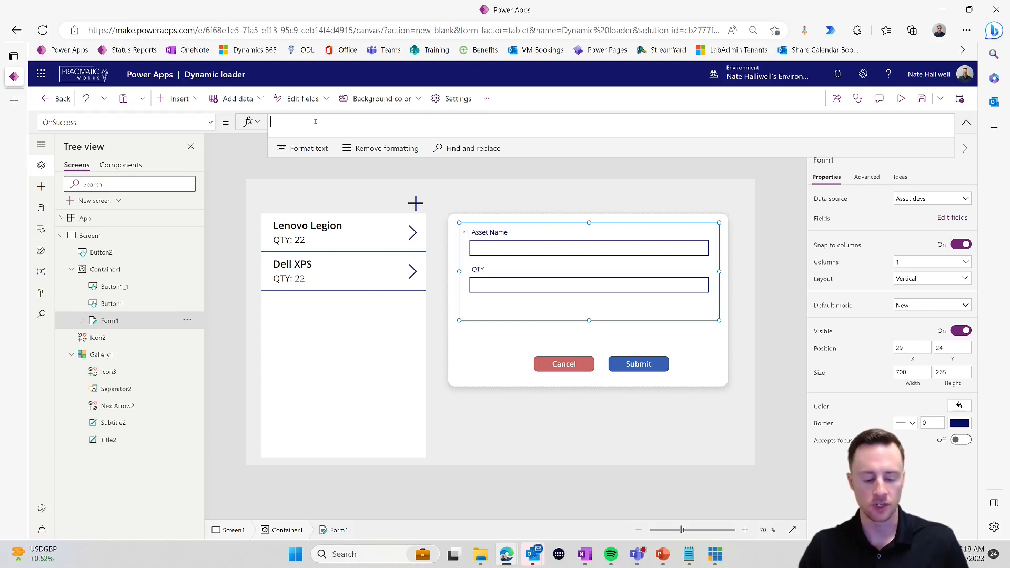
type("Update")
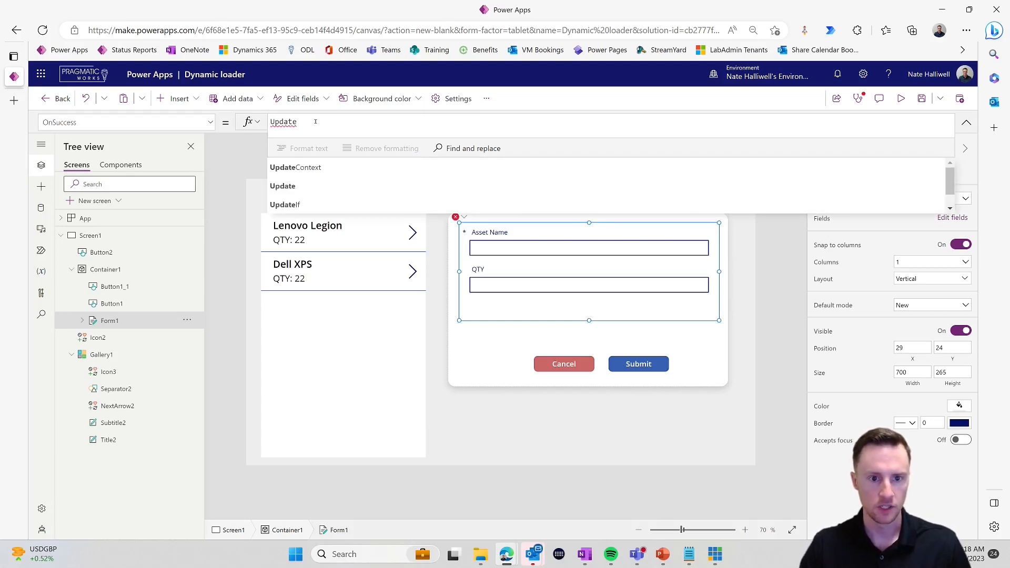
left_click(316, 168)
type("{")
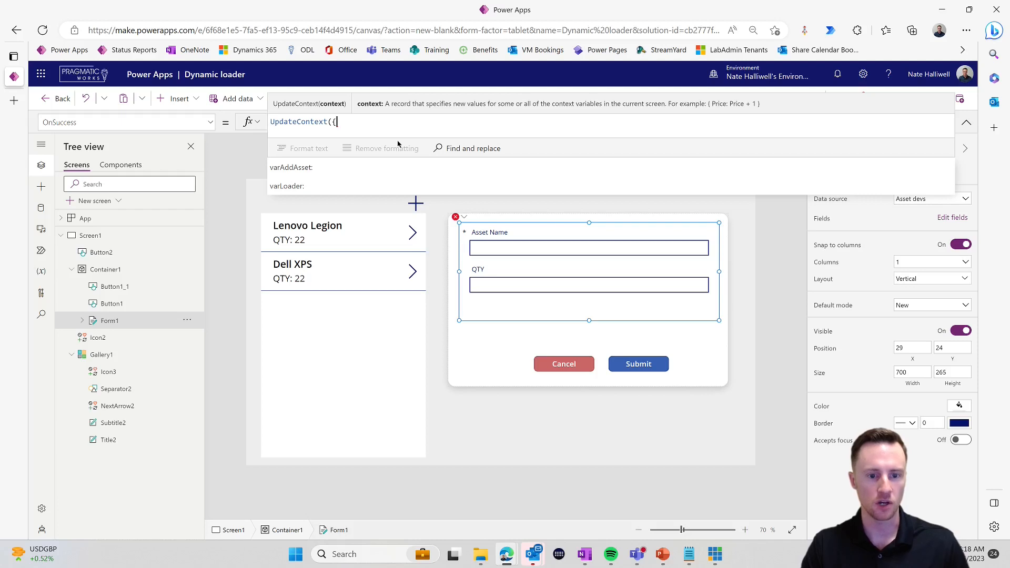
type("varLoader")
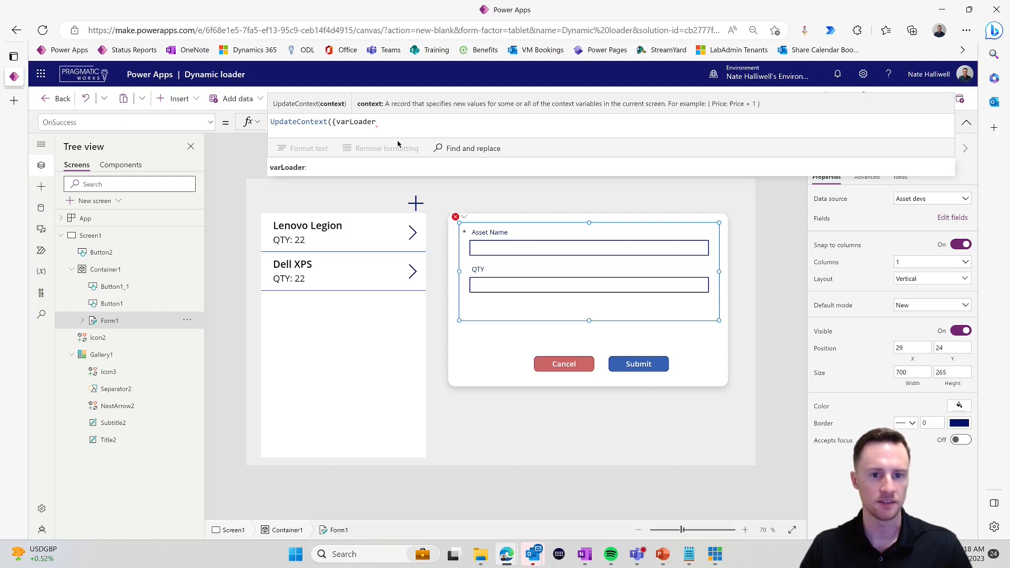
type(":")
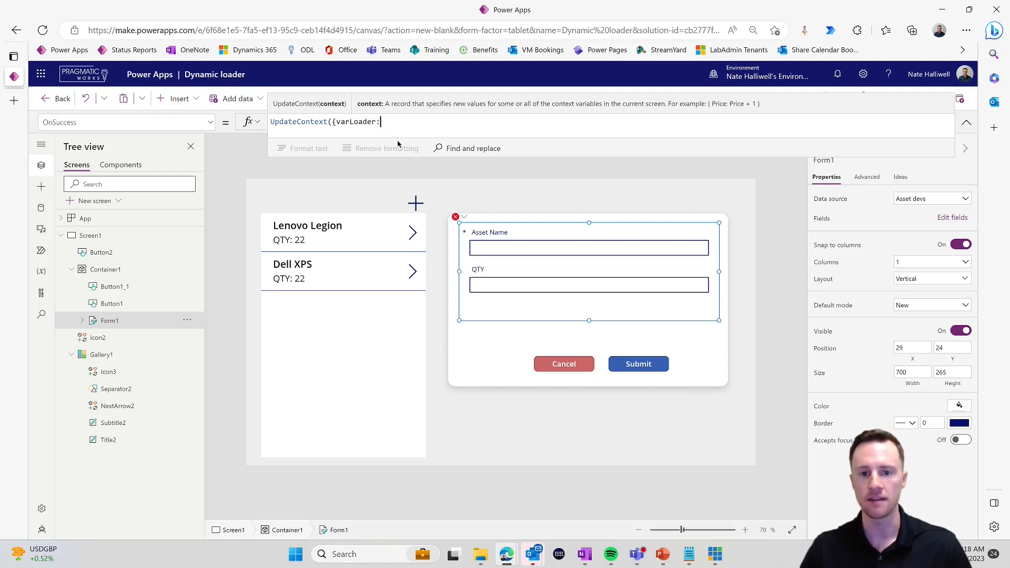
type("true")
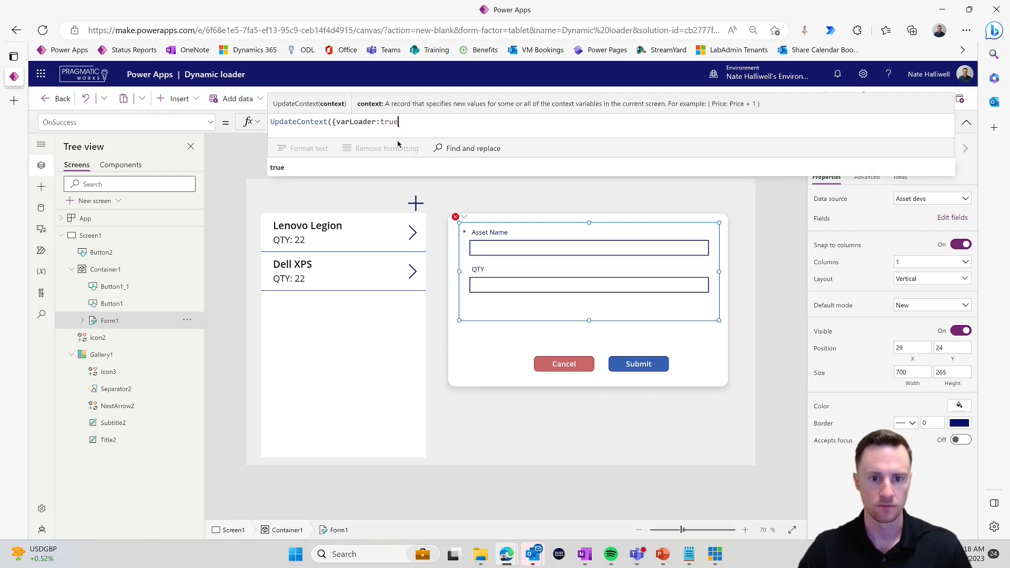
type("})")
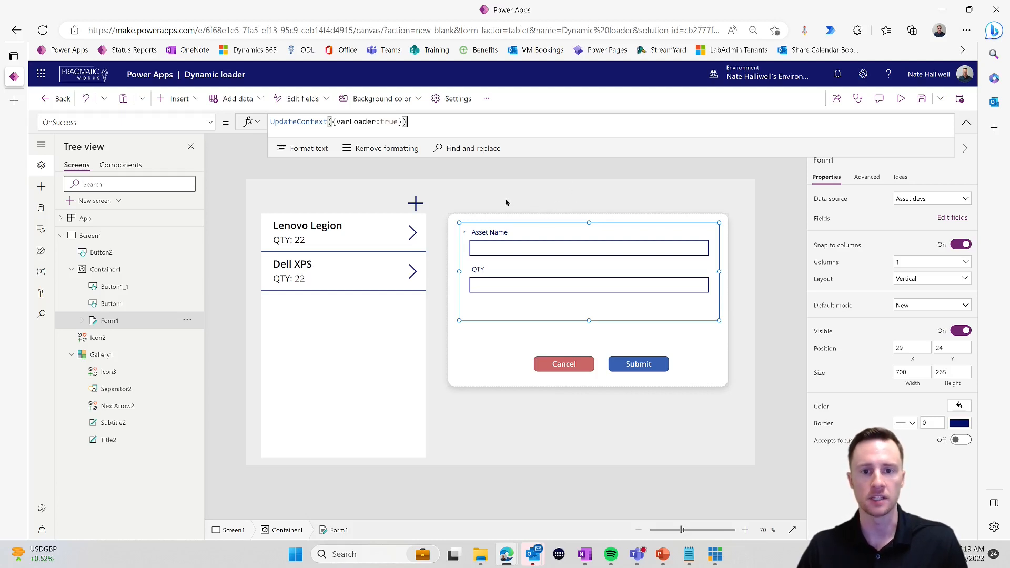
- Insert a plain container on Screen1 and size it to cover the whole screen, 1366 by 768 at position 0, 0
left_click(525, 187)
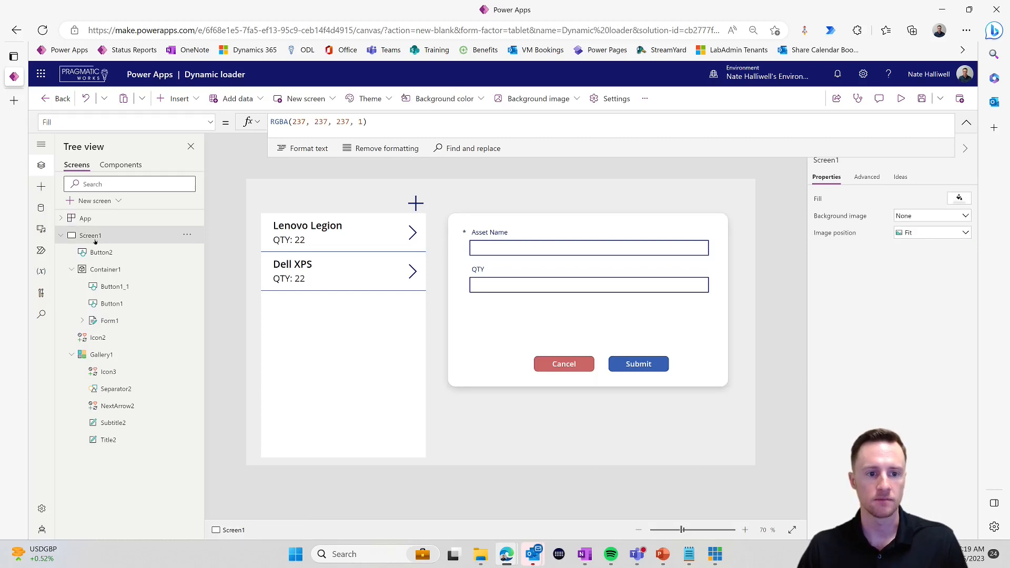
left_click(178, 99)
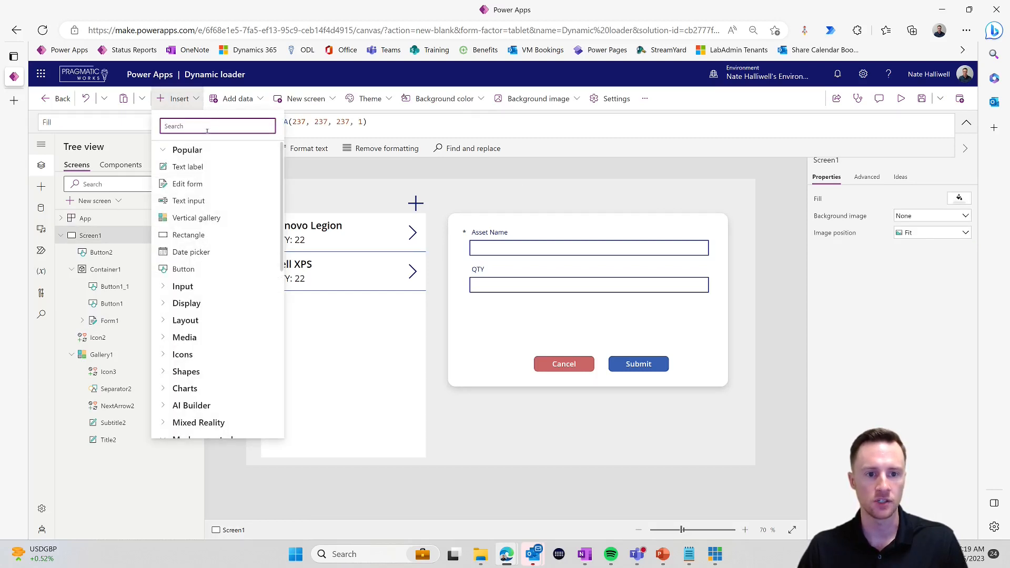
type("container")
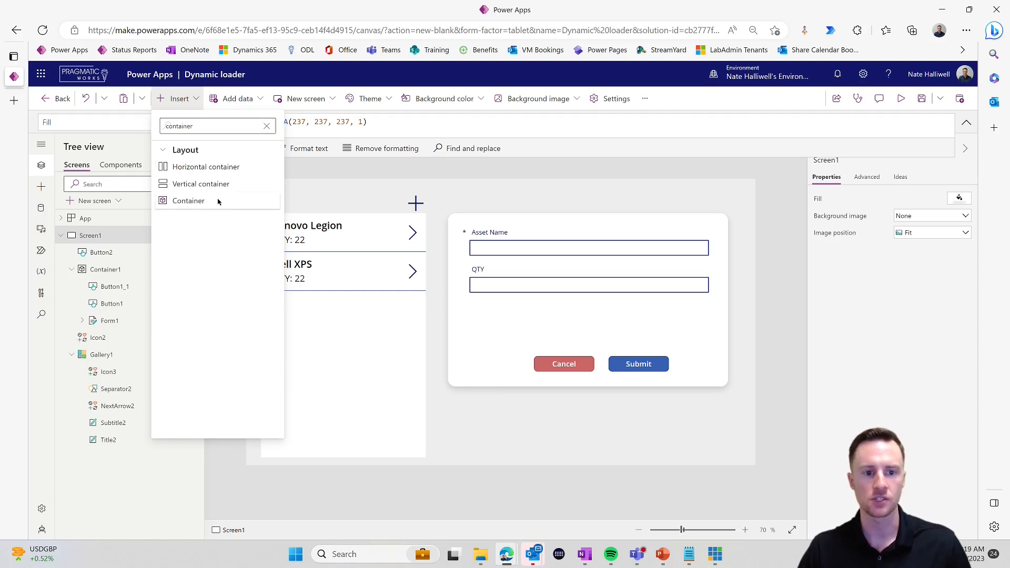
left_click(187, 201)
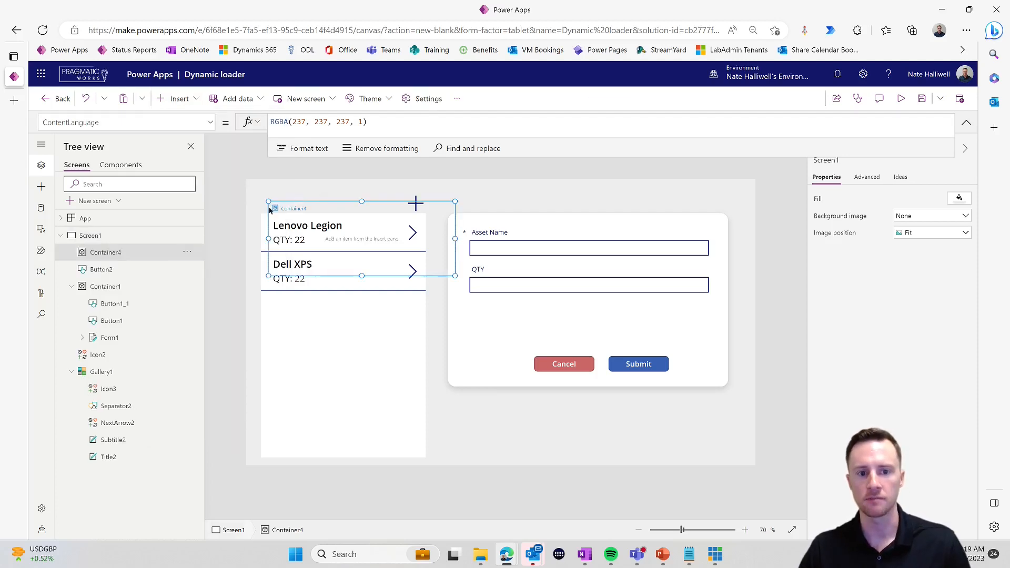
left_click_drag(342, 205, 320, 183)
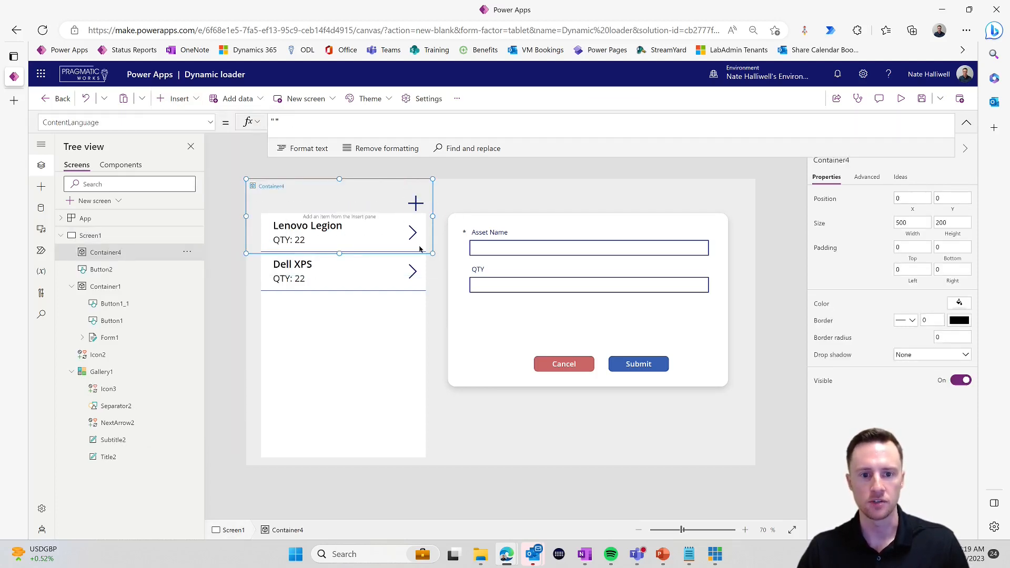
left_click_drag(588, 388, 792, 487)
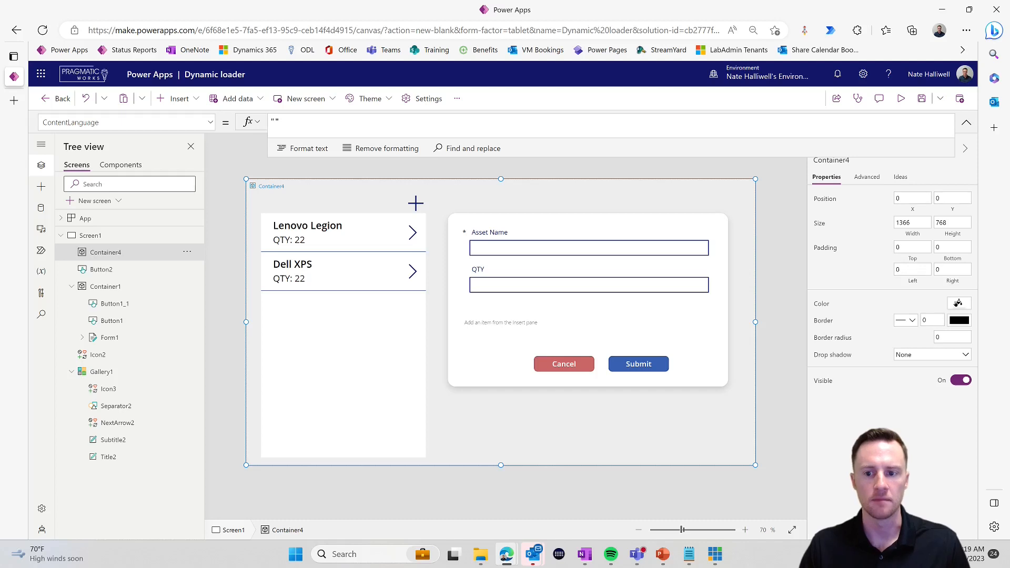
- Give the full-screen container a translucent dark custom fill with an opacity value of 25
left_click(959, 303)
left_click(817, 200)
left_click(919, 394)
type("25")
left_click(863, 474)
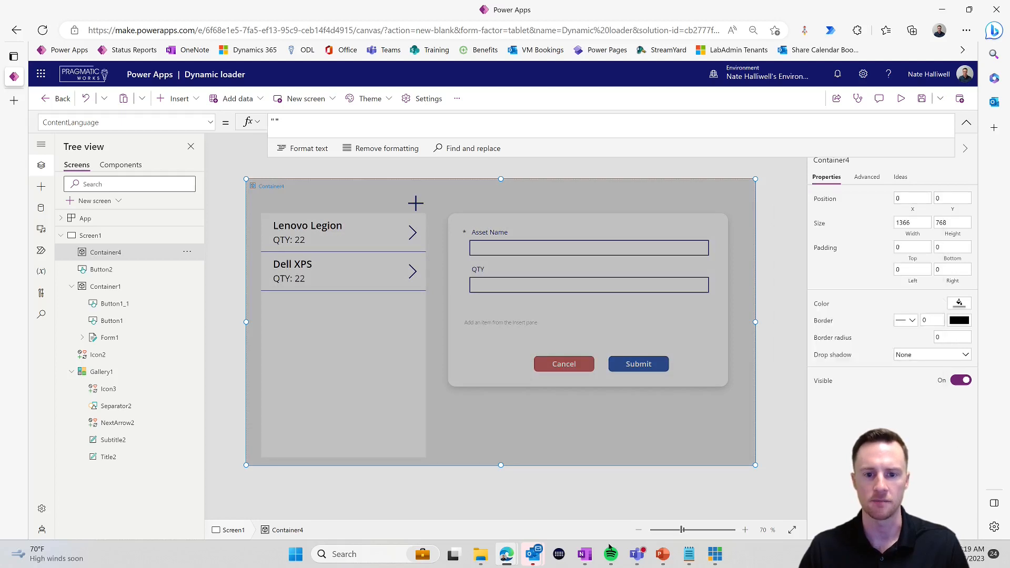
left_click(622, 499)
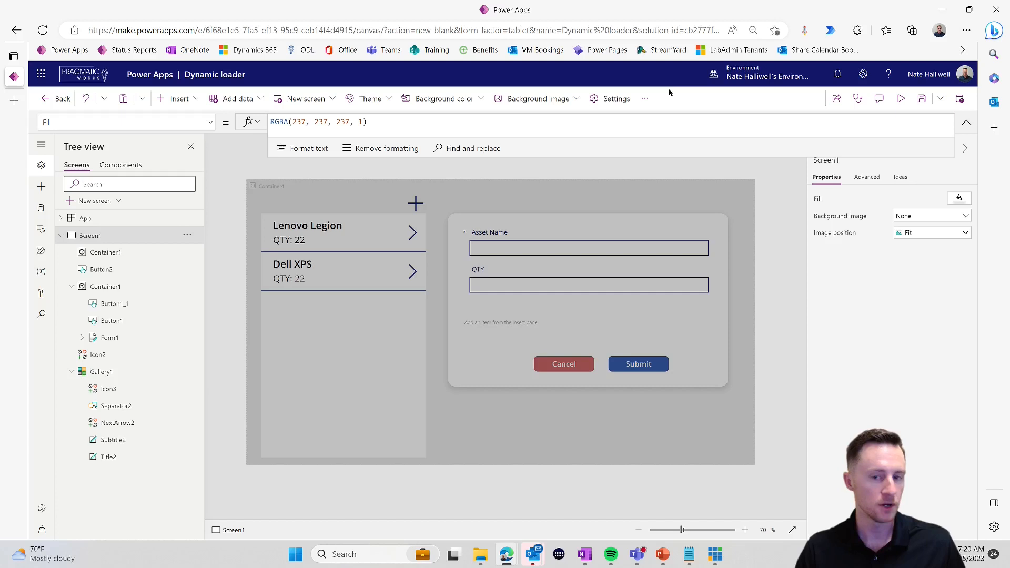
- Check the modern controls option among the app's upcoming features by searching for "moder"
left_click(614, 99)
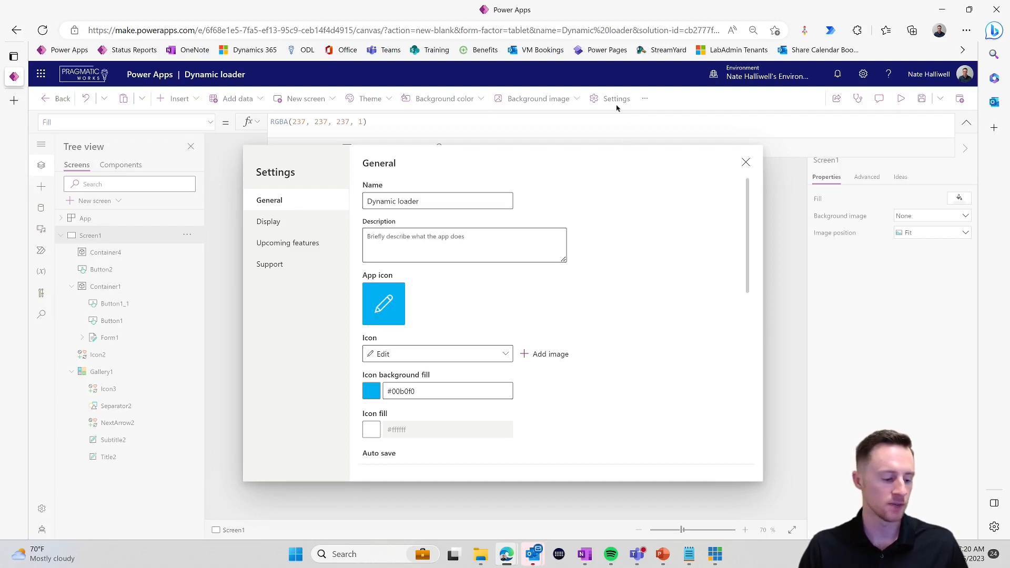
left_click(307, 245)
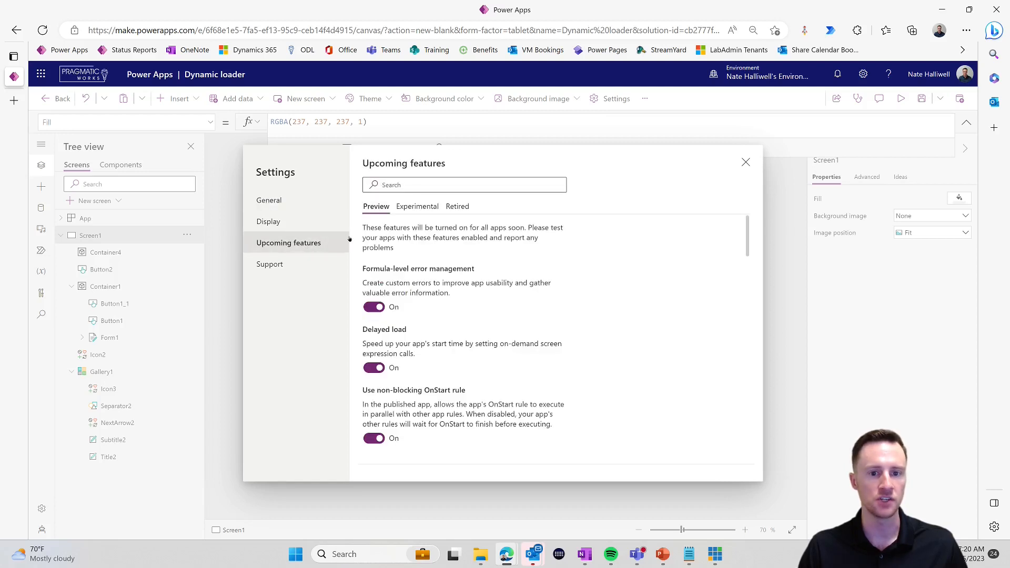
left_click(491, 189)
type("moder")
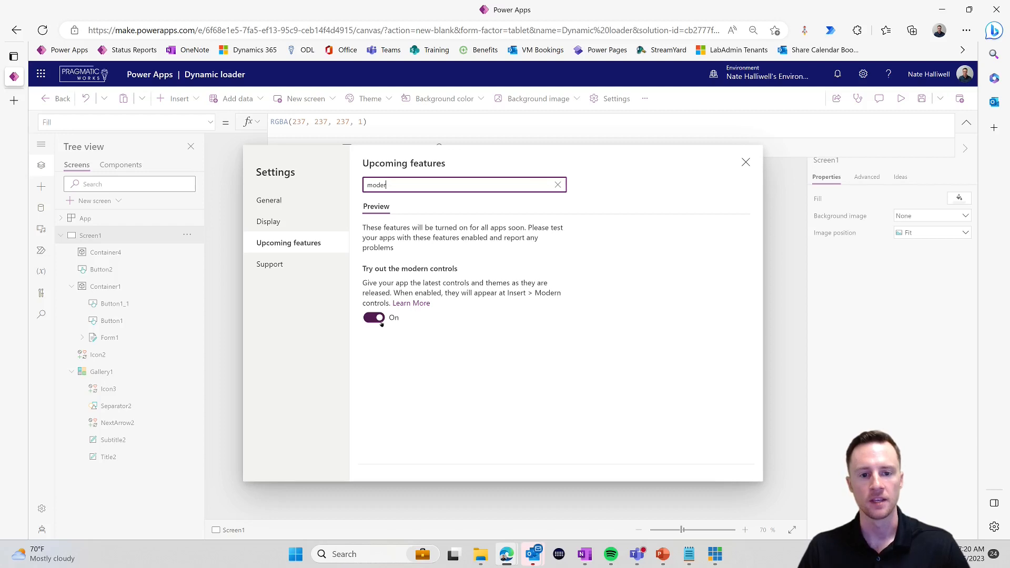
left_click(746, 163)
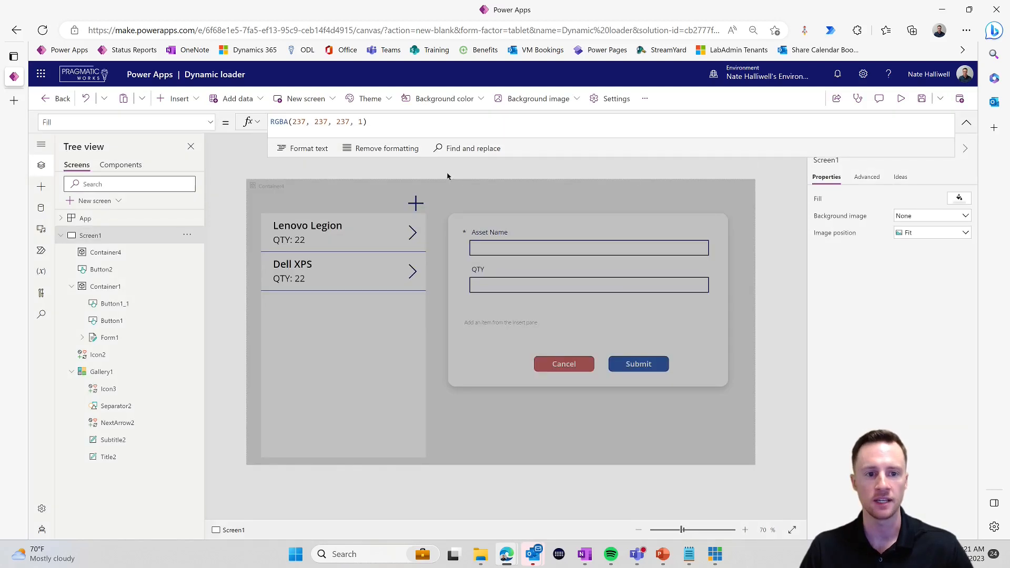
- Examine the modern controls available for insertion, down to Progress Bar and Spinner
left_click(193, 100)
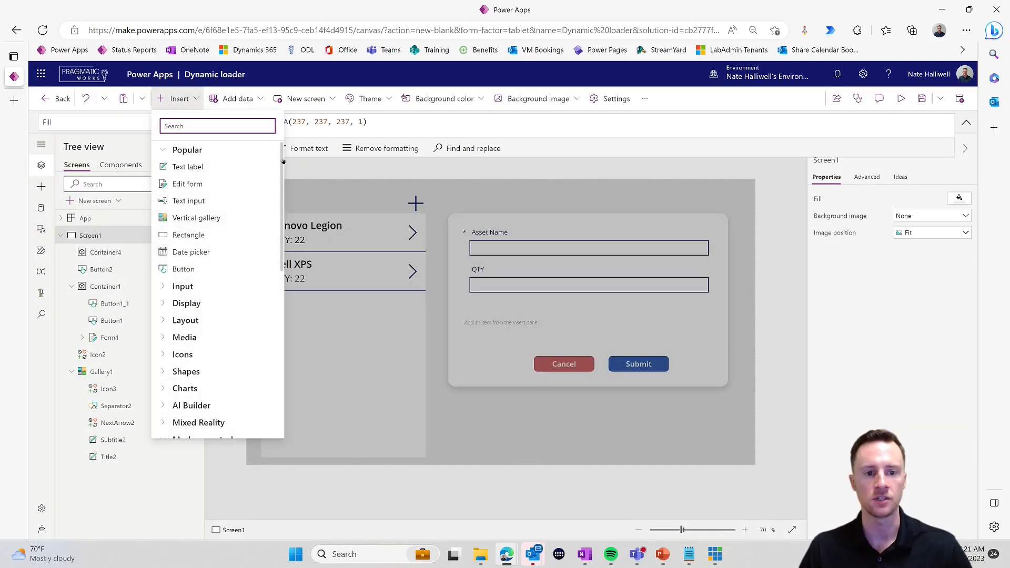
scroll(241, 330, "down", 4)
scroll(232, 235, "up", 1)
left_click(162, 264)
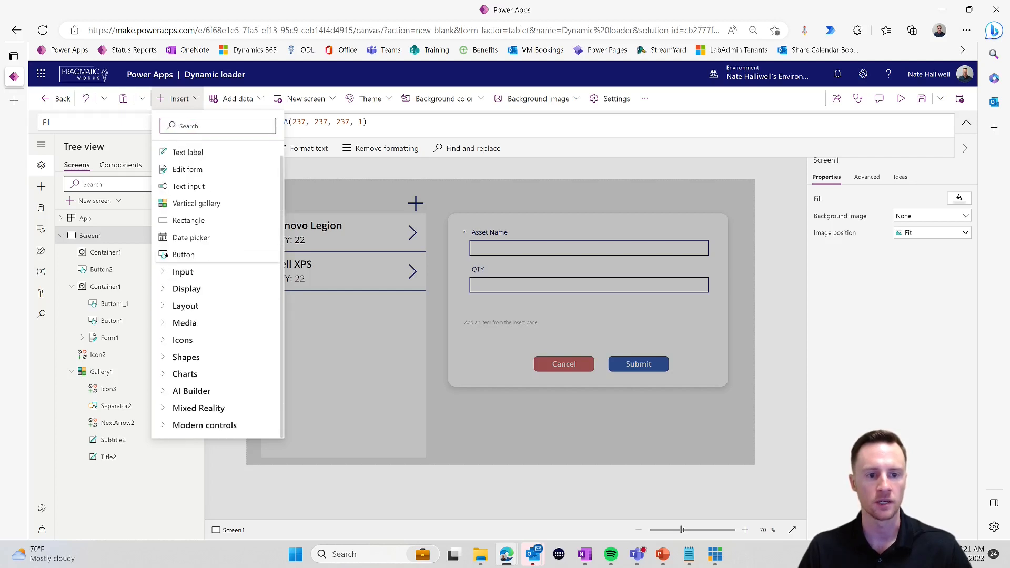
left_click(162, 427)
scroll(226, 390, "down", 3)
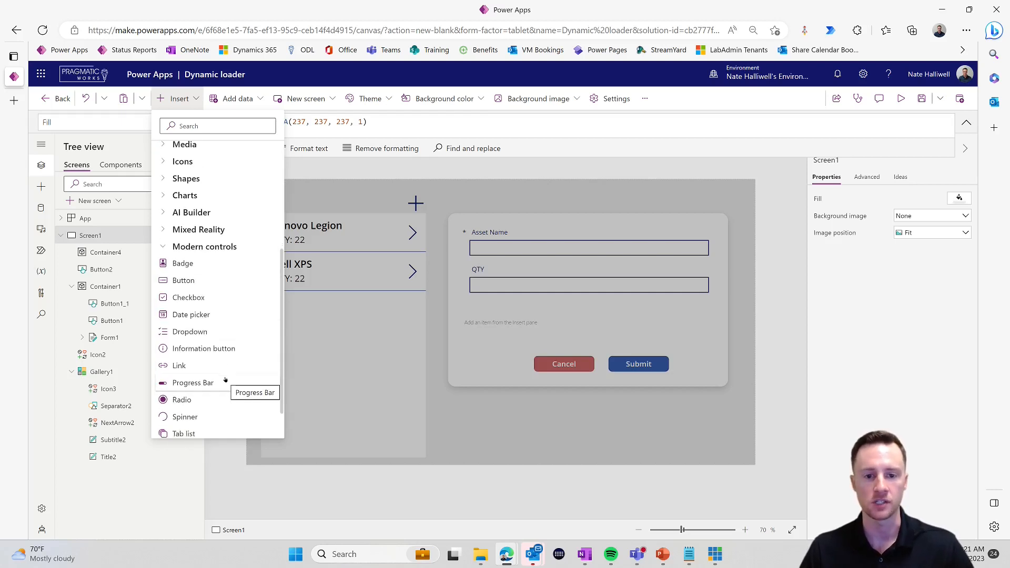
- Set the Visible property of the full-screen overlay container to the varLoader variable
left_click(747, 198)
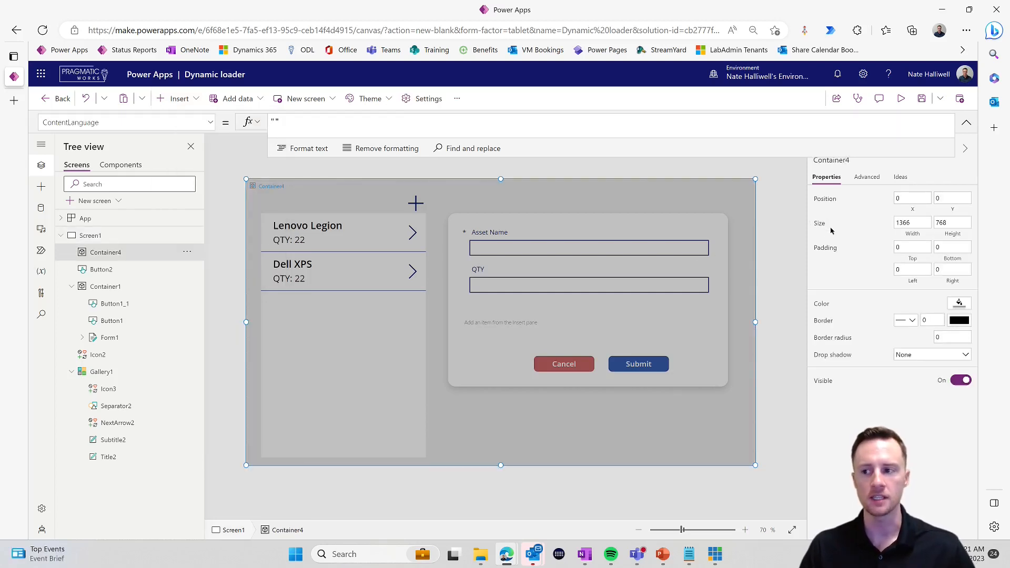
left_click(825, 382)
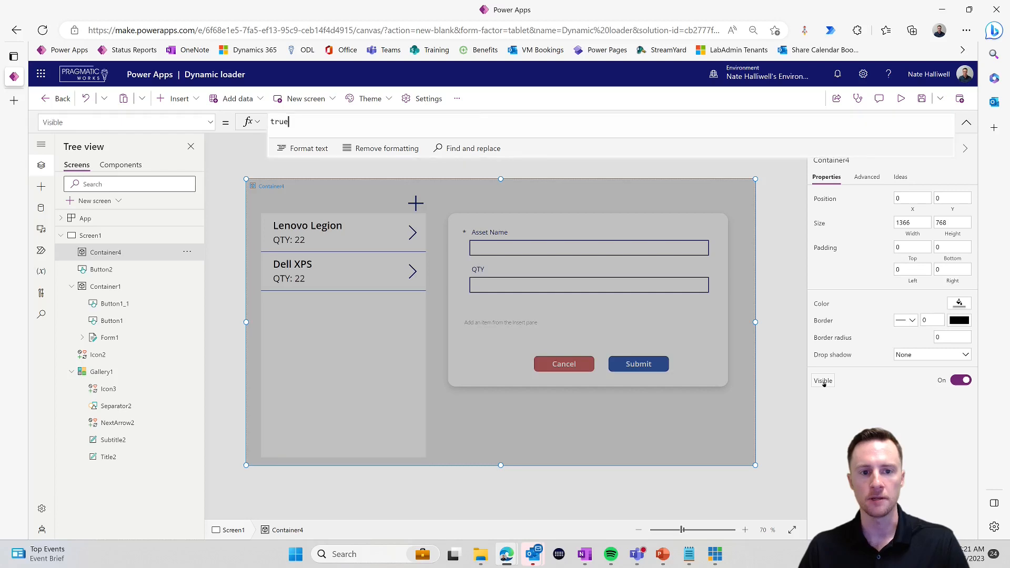
key("ctrl+a")
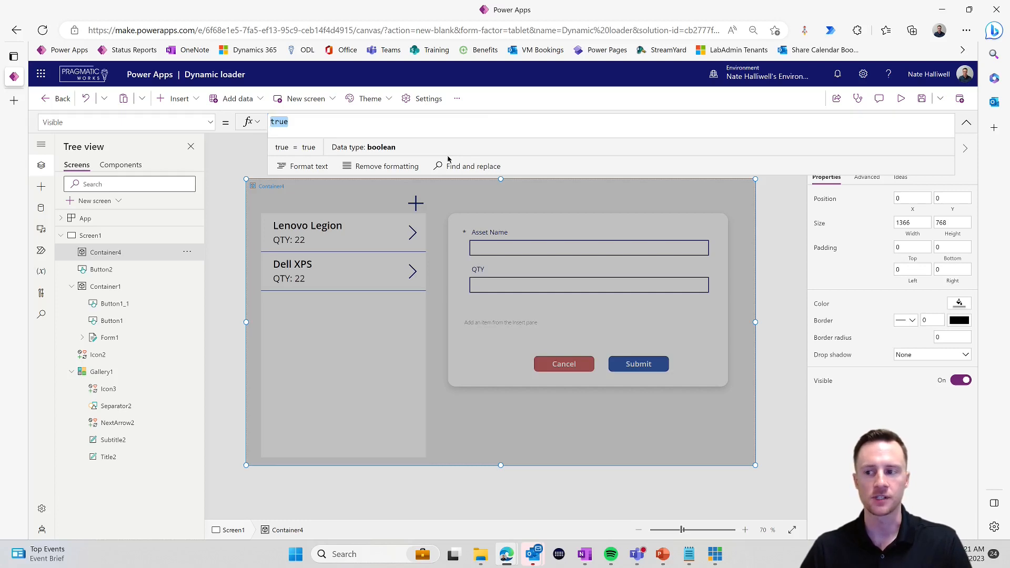
type("var")
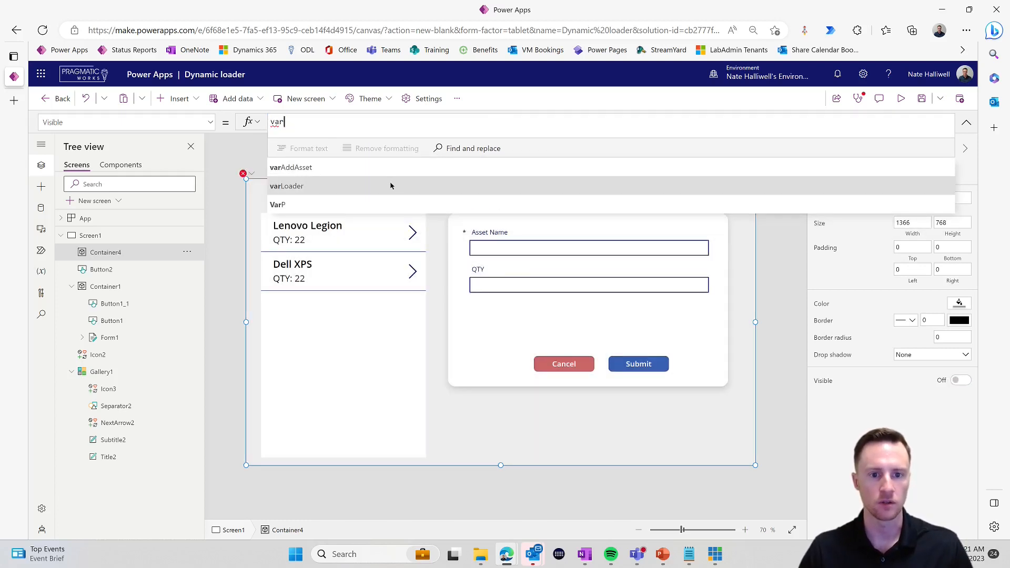
left_click(392, 186)
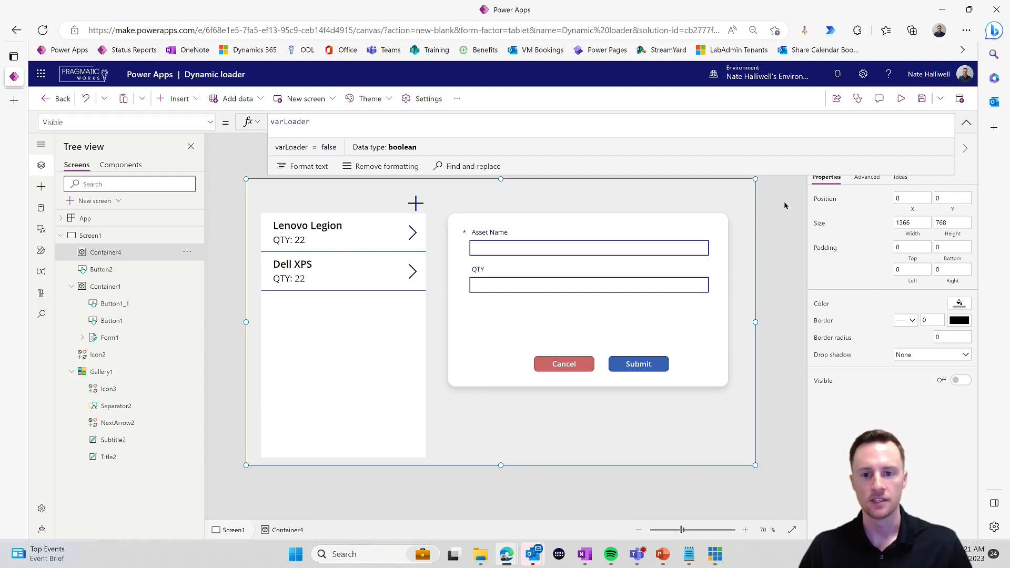
- Insert a standard button directly on Screen1, outside the overlay container
left_click(785, 205)
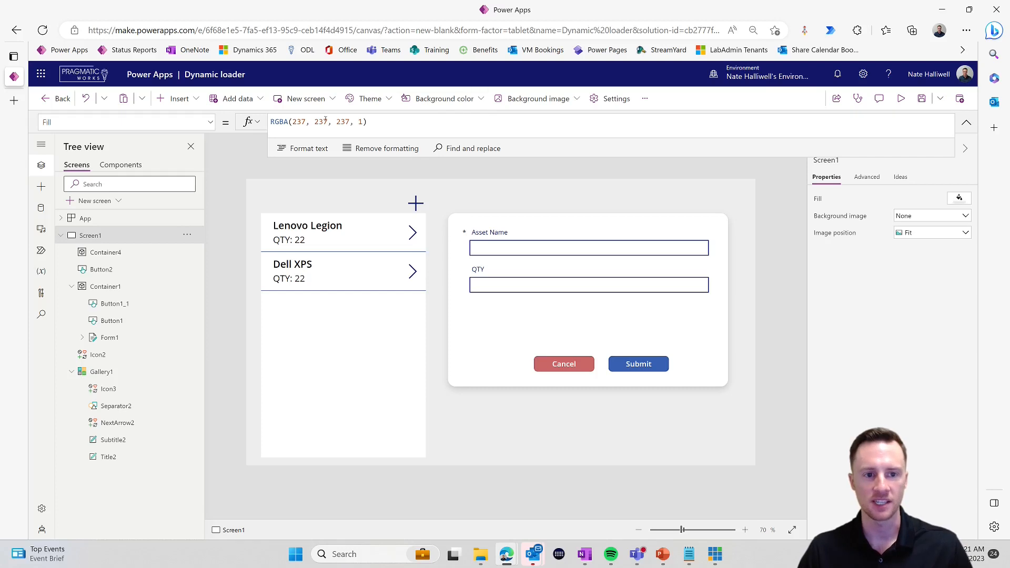
left_click(179, 98)
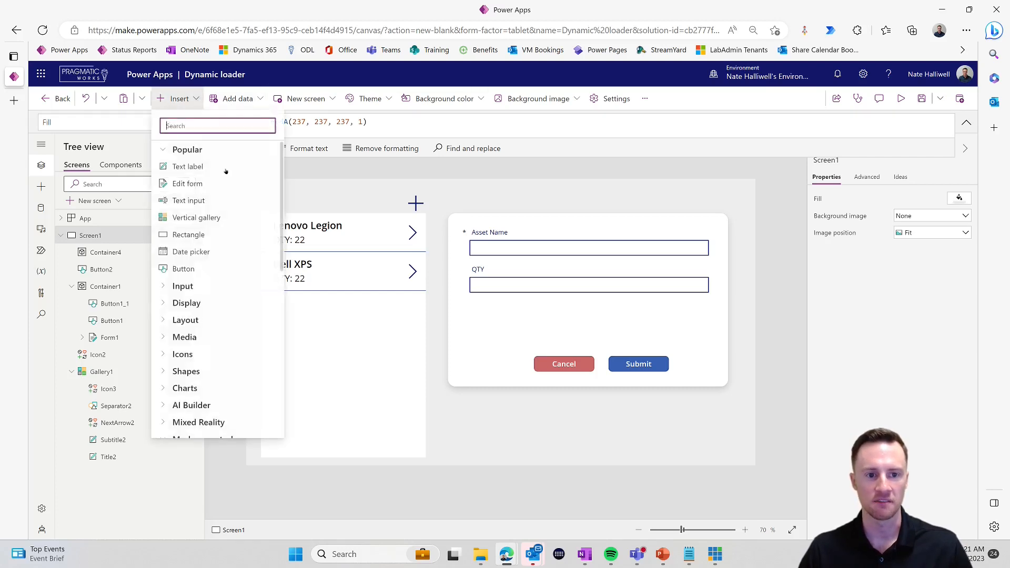
left_click(222, 269)
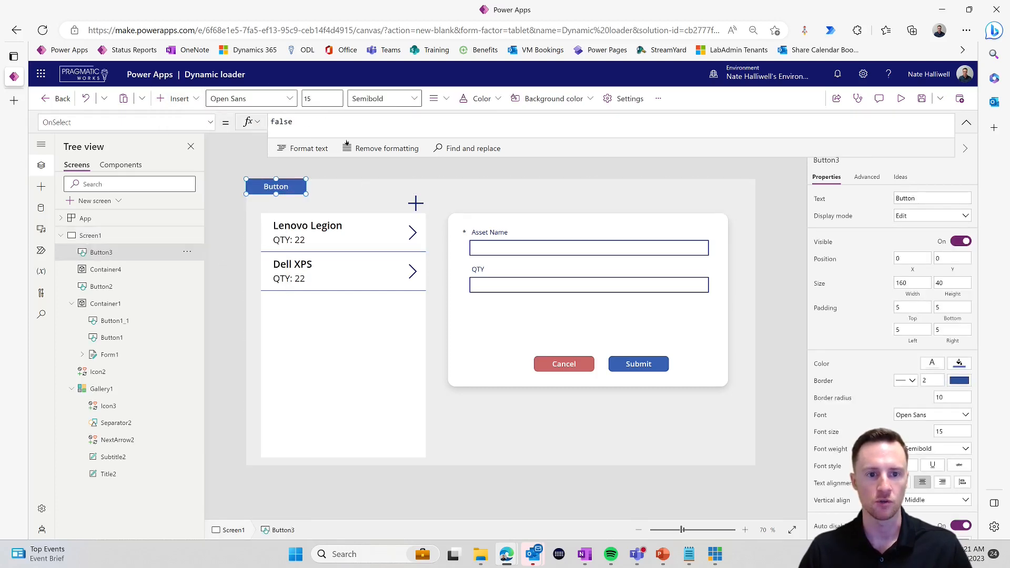
- Set the new button's OnSelect formula to UpdateContext({varLoader:!varLoader})
left_click(331, 125)
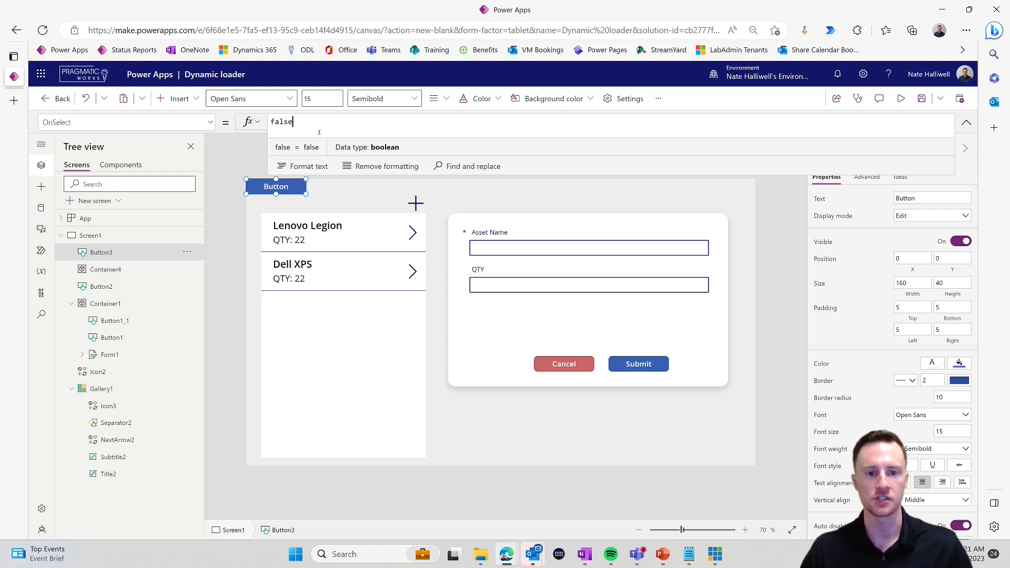
double_click(270, 120)
type("upda")
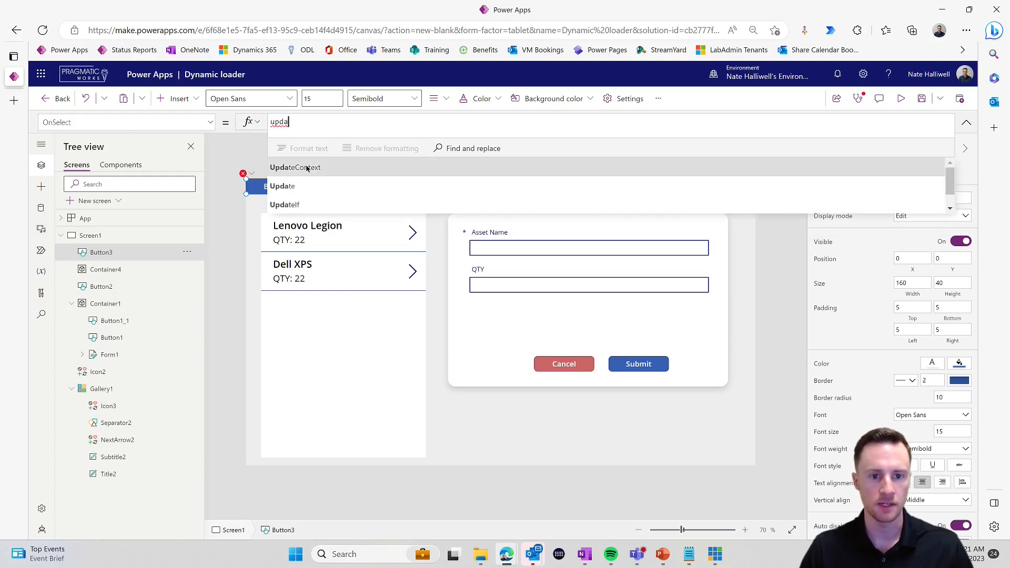
left_click(444, 167)
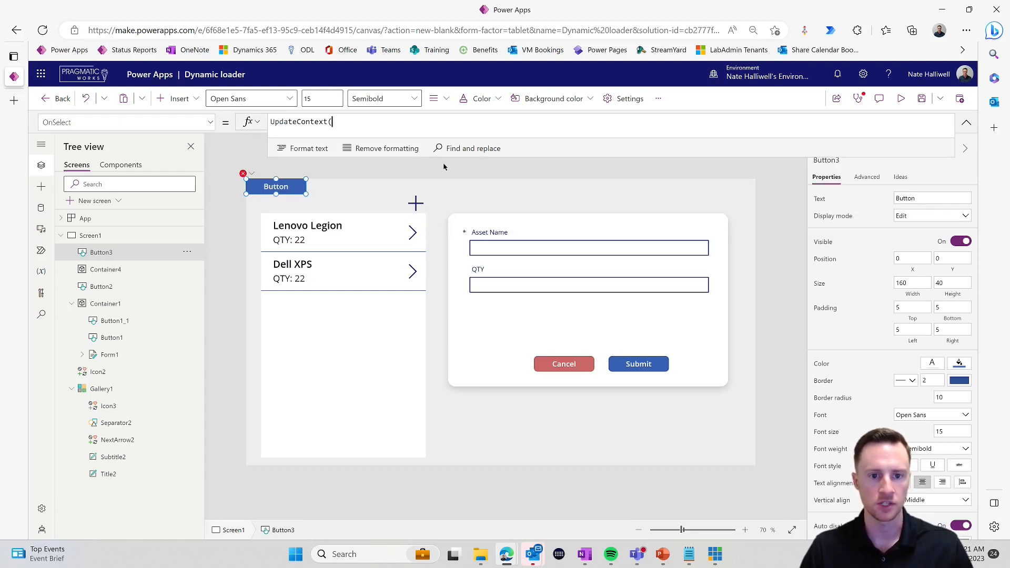
type("{varLoader:")
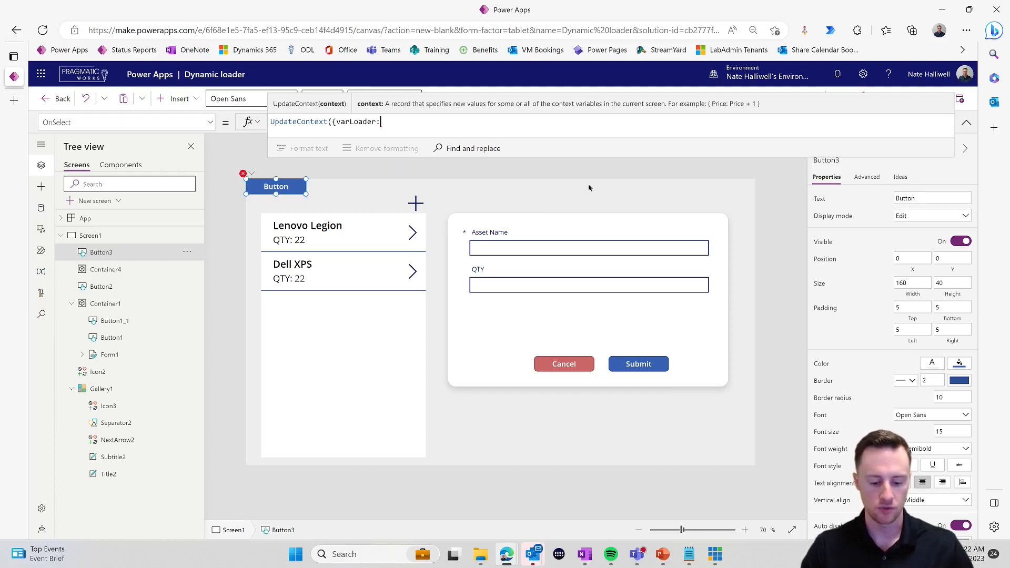
type("!")
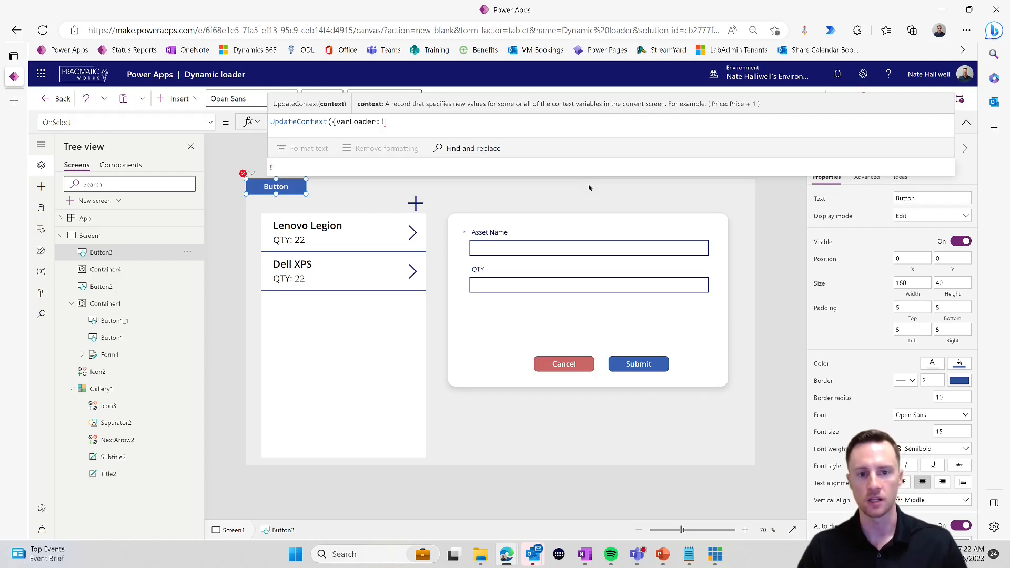
type("varLoader")
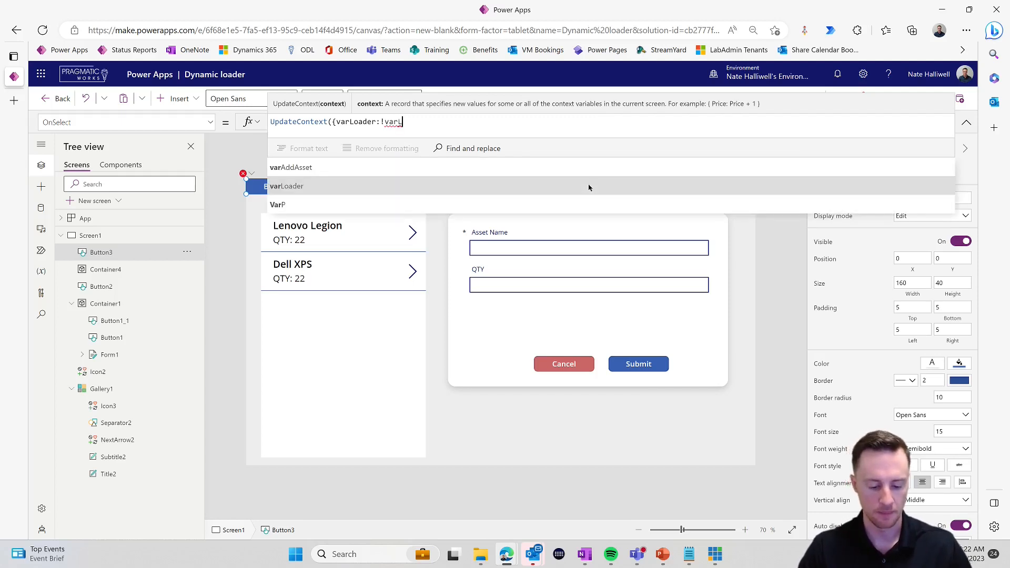
type("})")
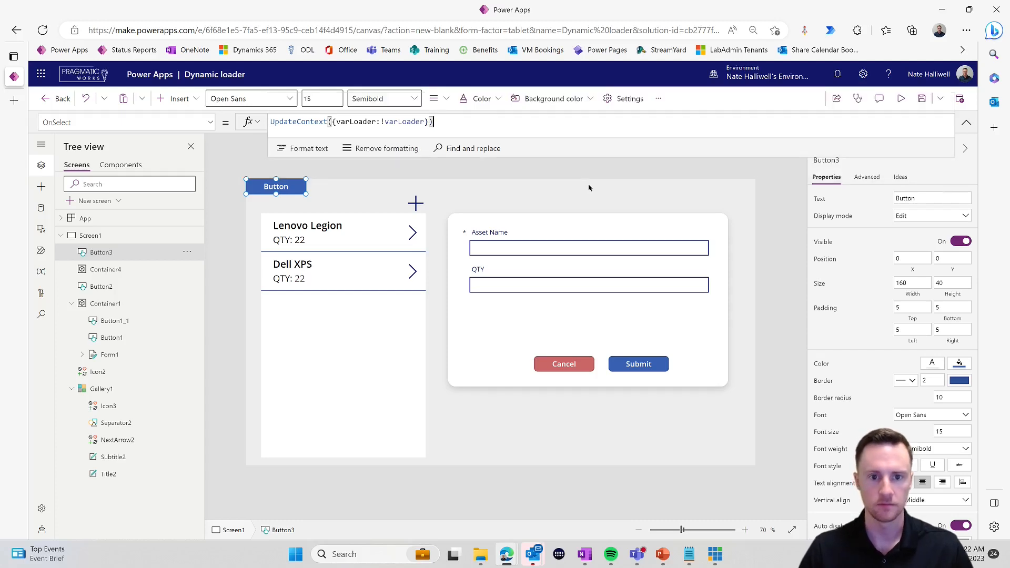
- Run the new button in the editor to toggle the overlay on, off and on again
left_click(276, 190, "alt")
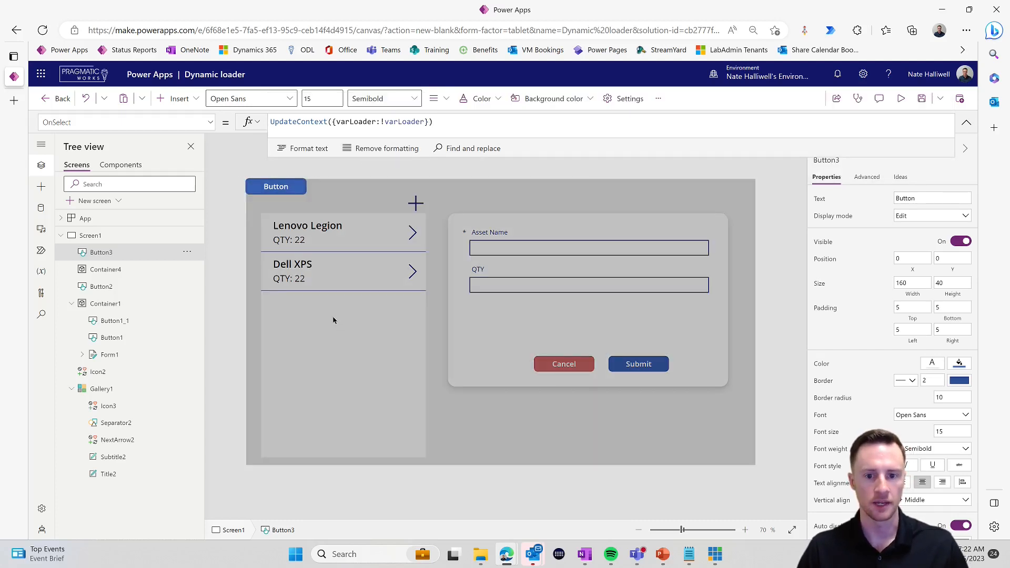
left_click(289, 187, "alt")
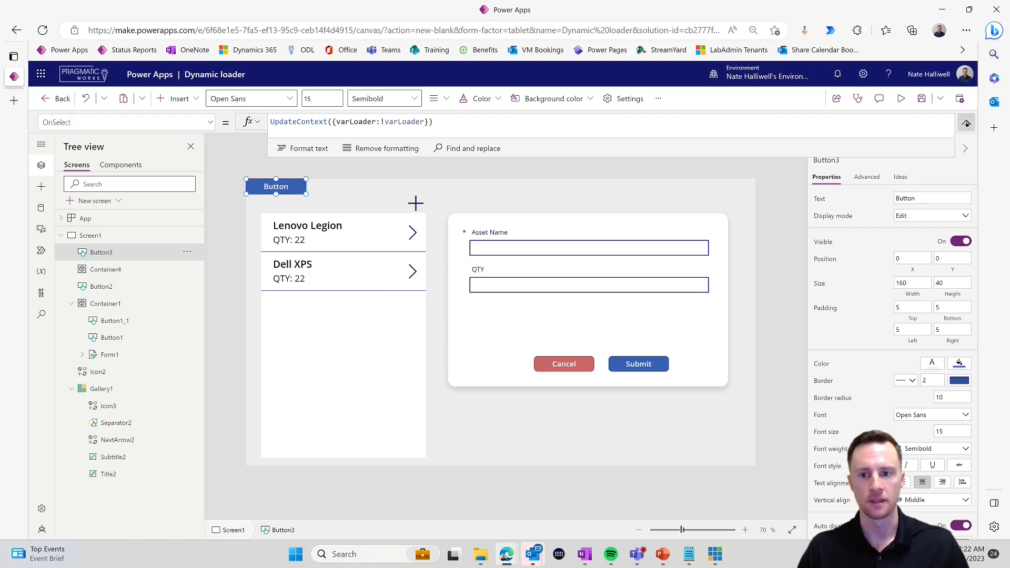
left_click(290, 191, "alt")
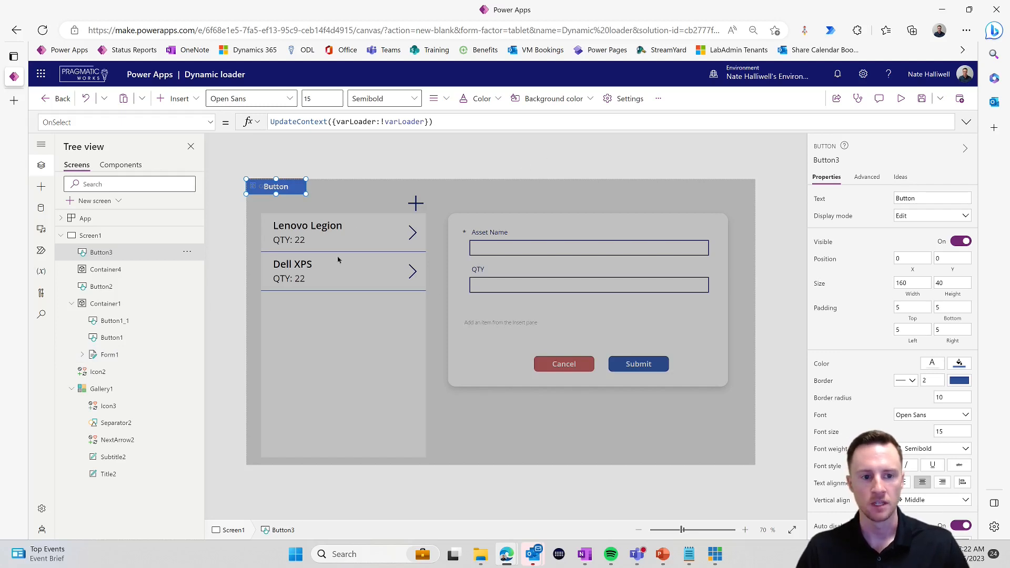
- Insert a plain container inside the full-screen overlay container and move it to about X 324, Y 108
left_click(139, 269)
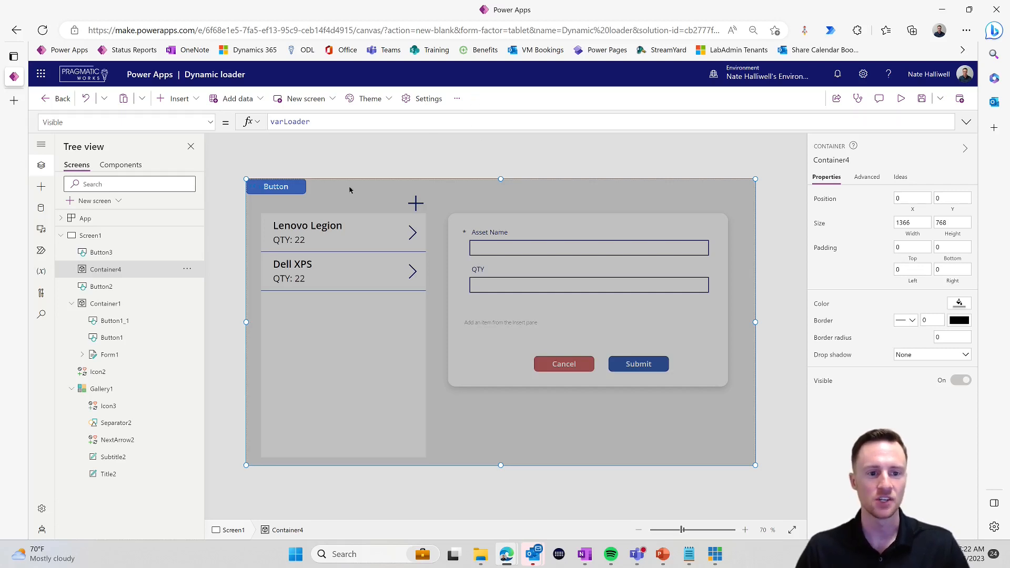
left_click(178, 98)
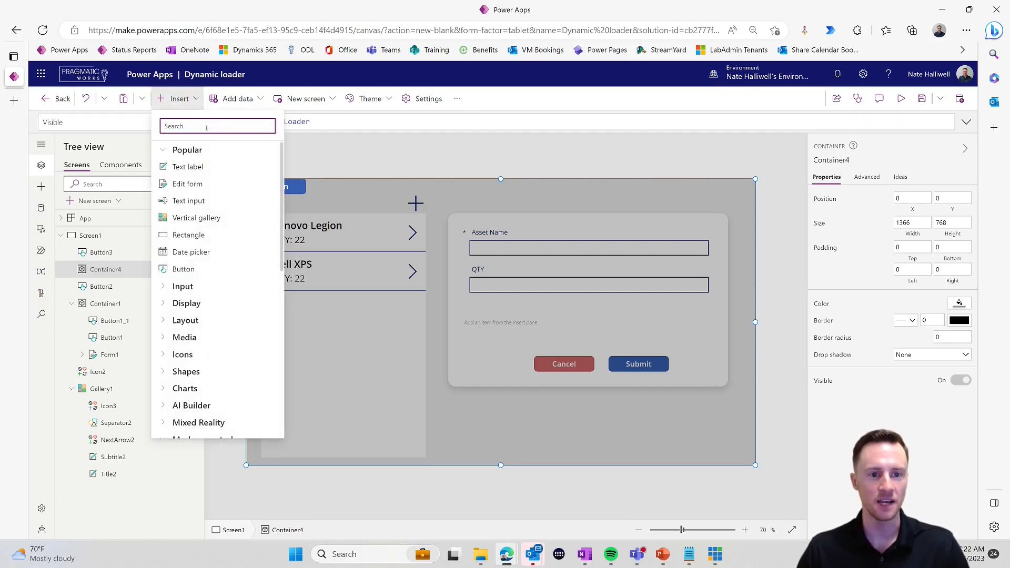
type("cont")
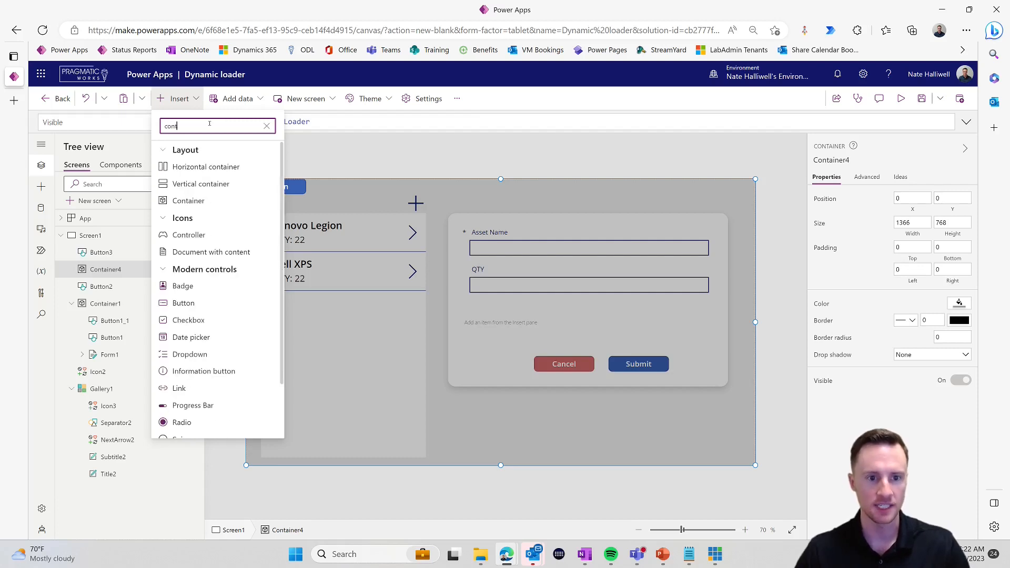
left_click(221, 201)
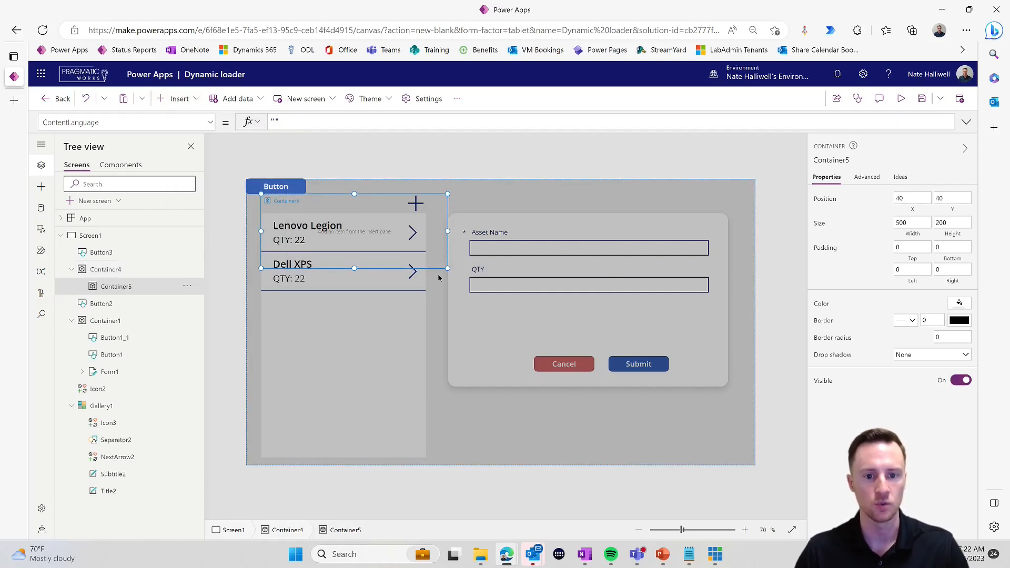
left_click_drag(436, 271, 542, 295)
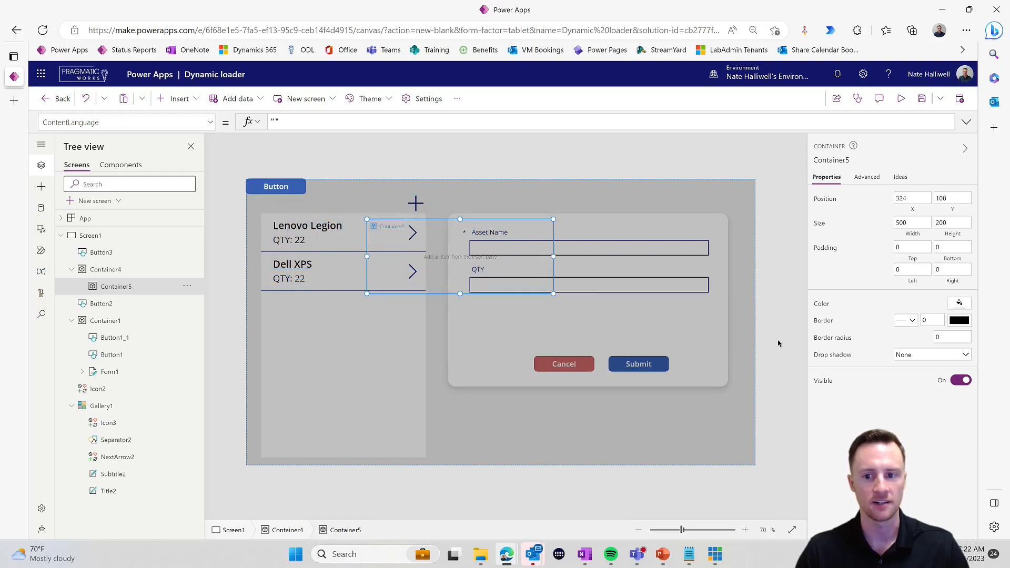
- Style the inner container with a white fill, a border radius of 20 and a Semibold drop shadow
left_click(959, 302)
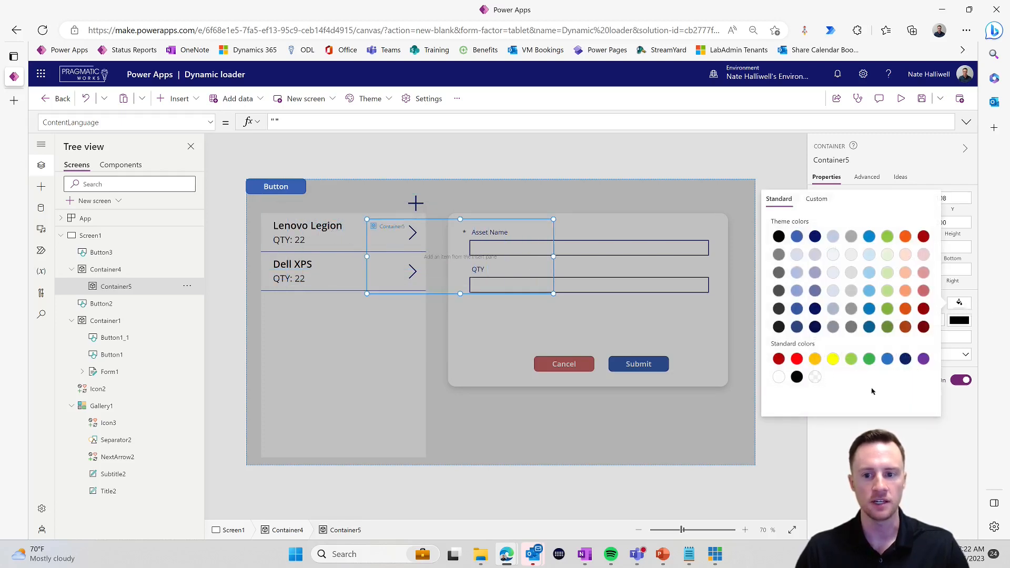
left_click(779, 377)
left_click(950, 338)
type("20")
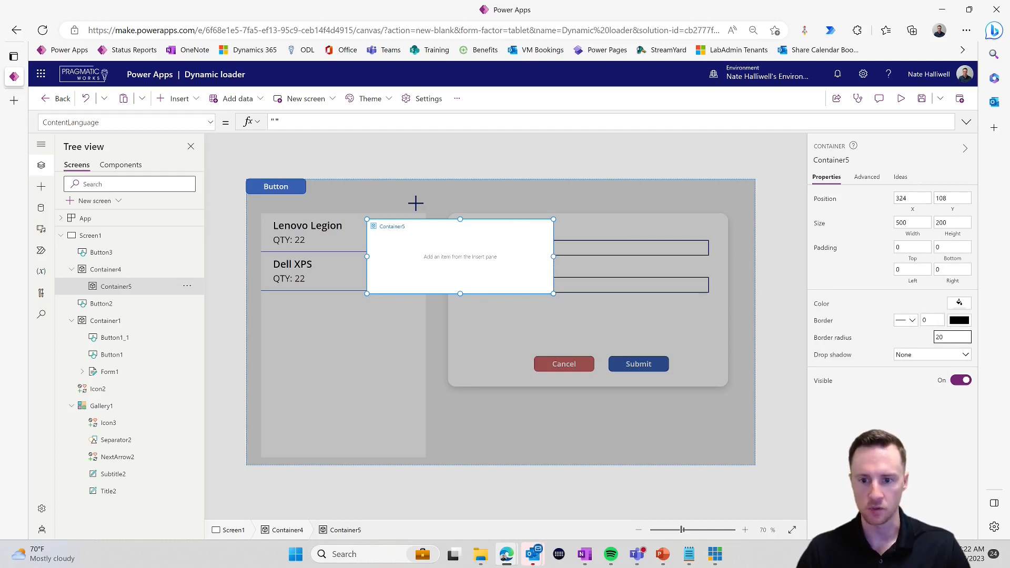
left_click(950, 415)
left_click(959, 357)
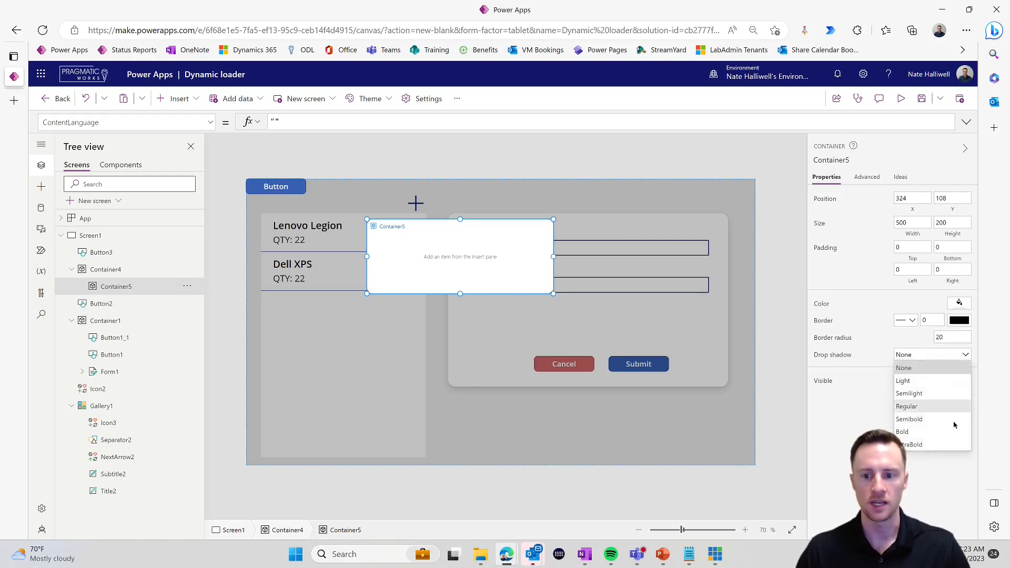
left_click(956, 416)
- Enlarge the white inner container to about 895 by 504 and reposition it at about X 276, Y 100
left_click_drag(551, 292, 700, 335)
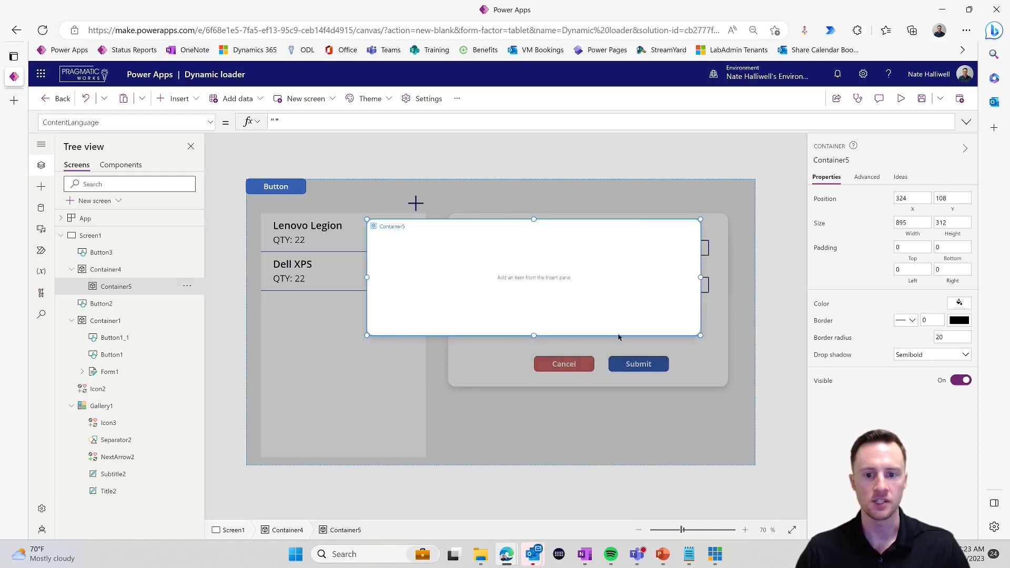
left_click_drag(531, 335, 513, 344)
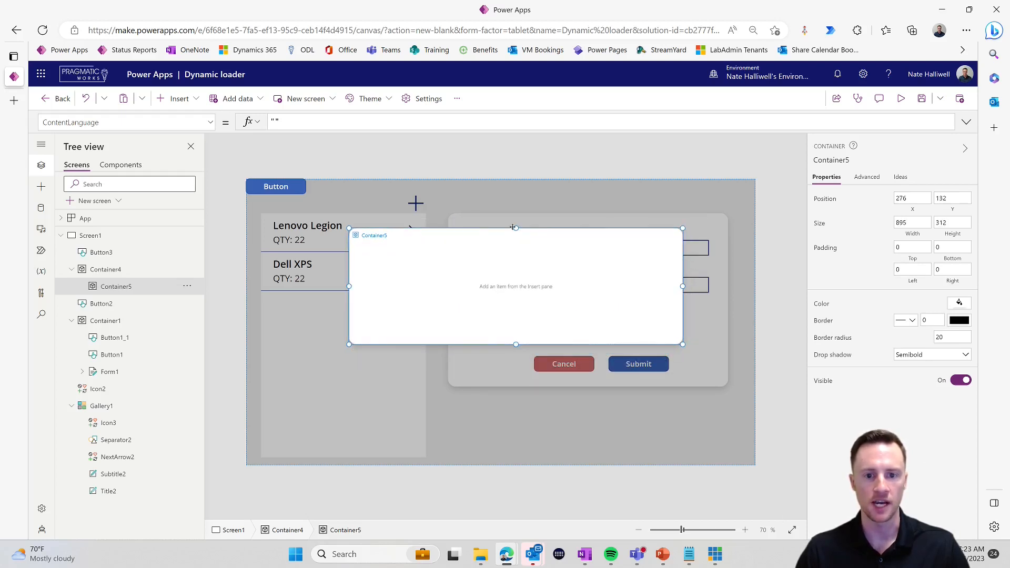
left_click_drag(517, 228, 516, 200)
left_click_drag(516, 343, 519, 394)
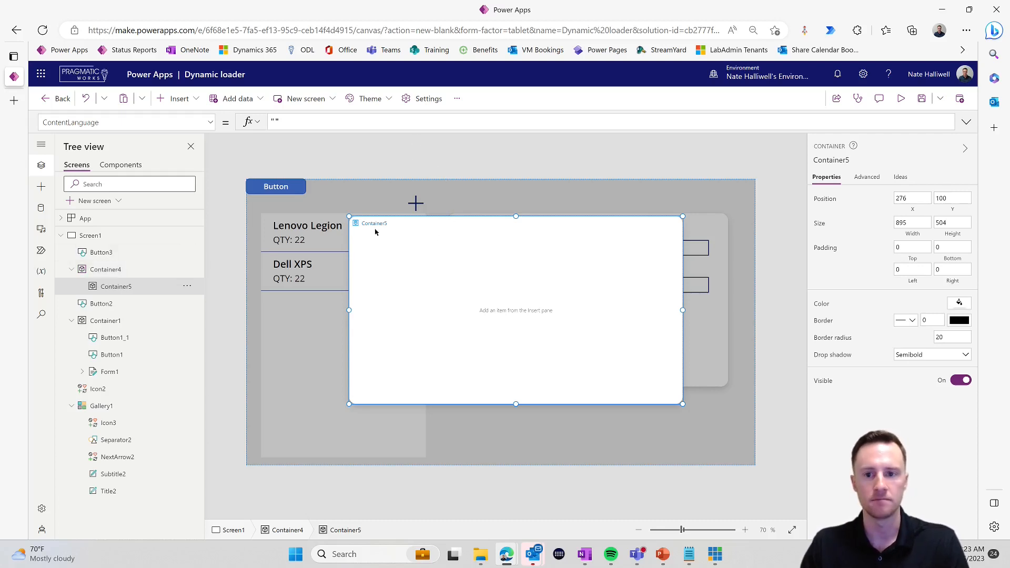
- Insert a modern Progress Bar control inside the white inner container
left_click(178, 98)
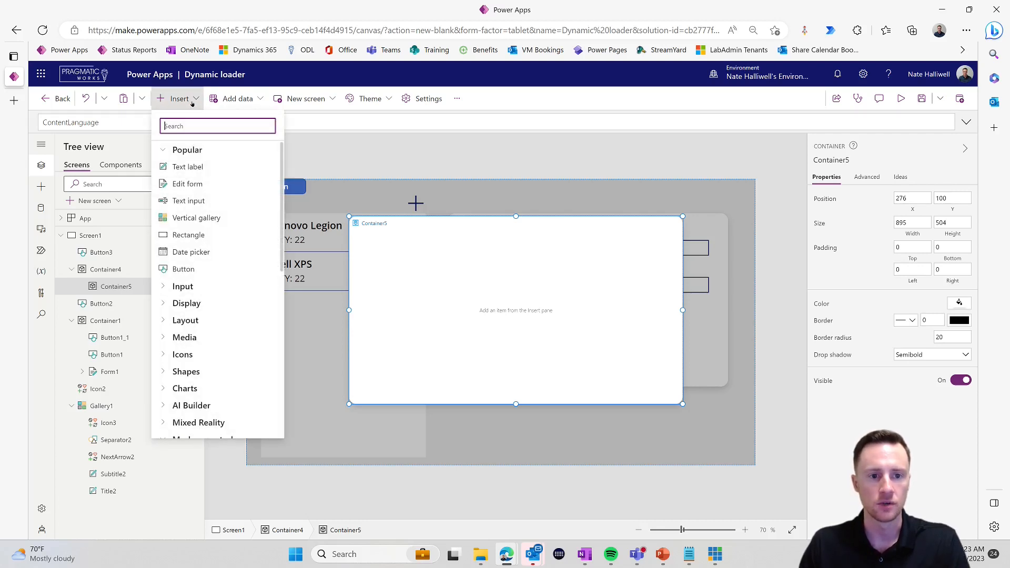
left_click(287, 197)
left_click(195, 95)
scroll(237, 284, "down", 5)
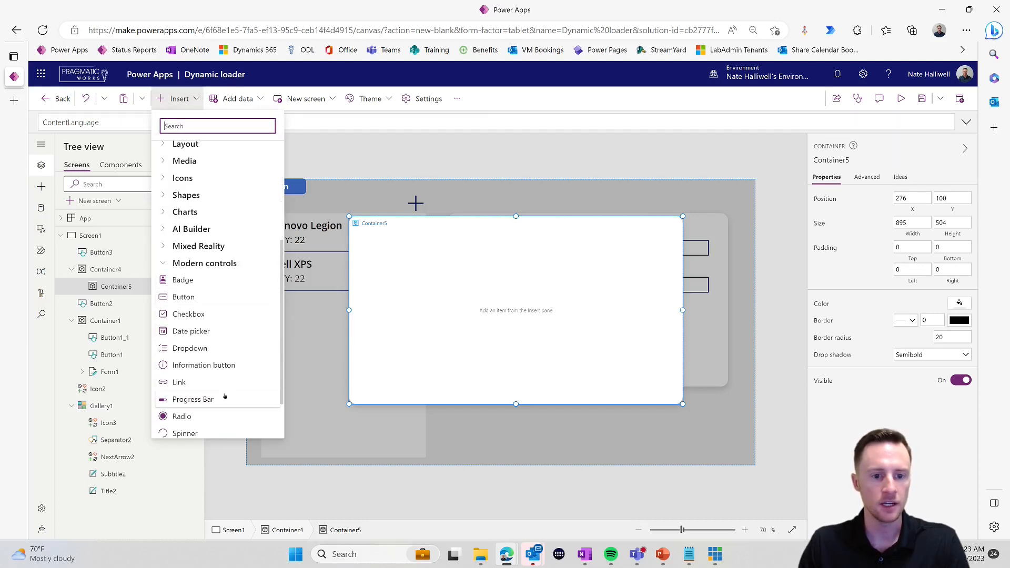
left_click(193, 399)
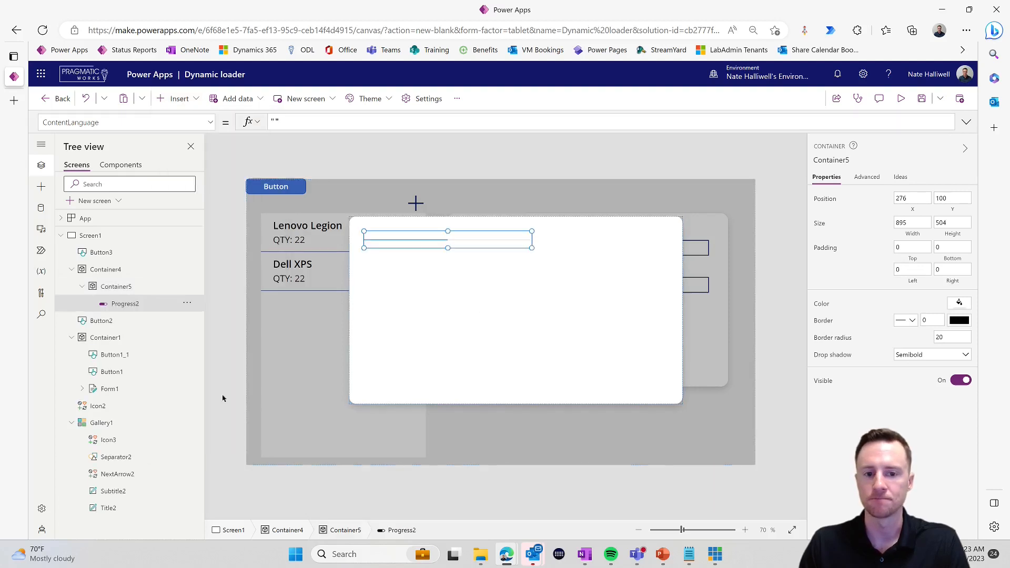
- Stretch the progress bar across the upper part of the white container, about 795 by 68 at X 52, Y 60
left_click_drag(495, 245, 552, 253)
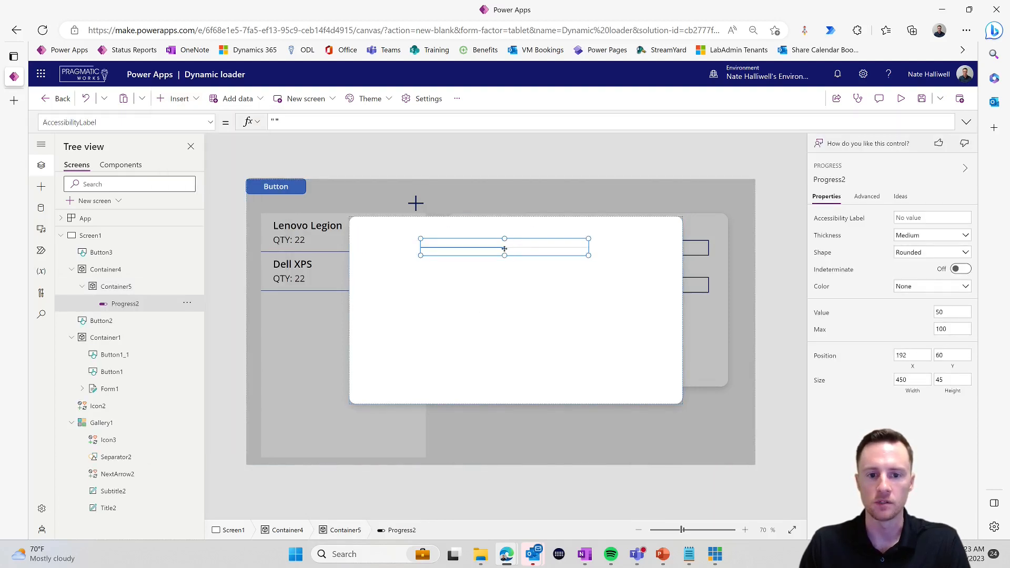
left_click_drag(413, 258, 368, 257)
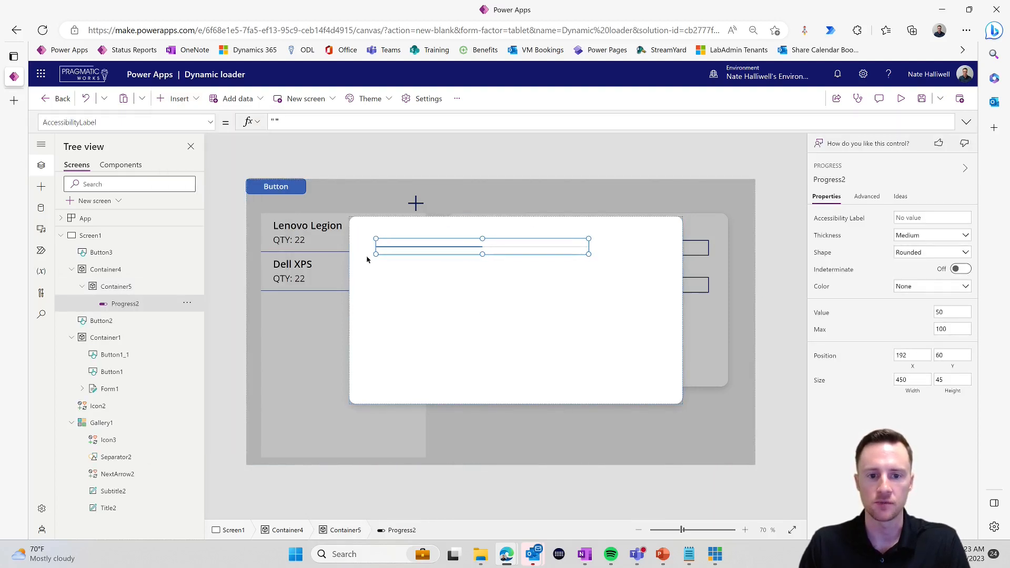
left_click_drag(589, 256, 666, 264)
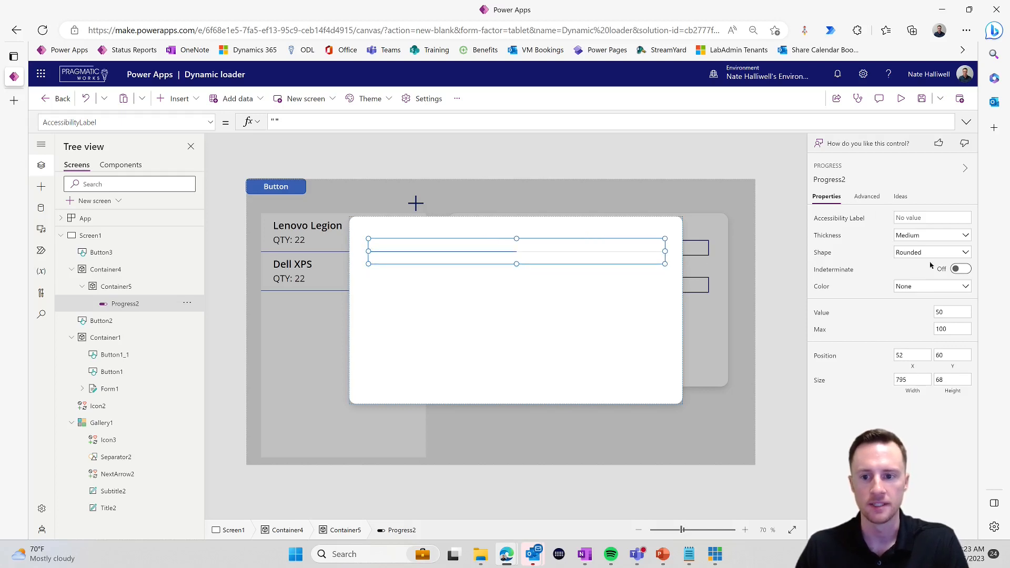
- Set the progress bar's thickness to Large
left_click(905, 235)
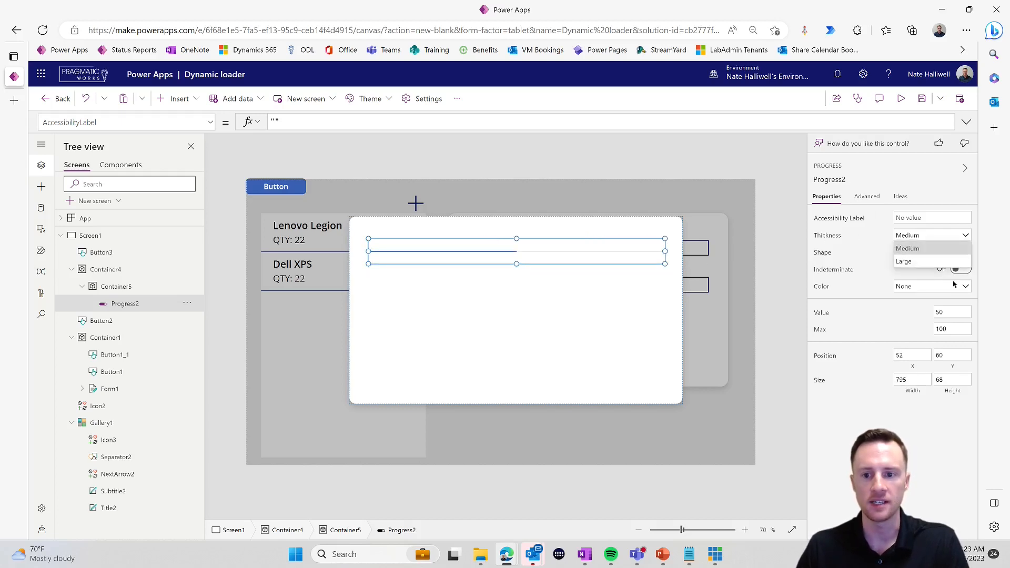
left_click(922, 261)
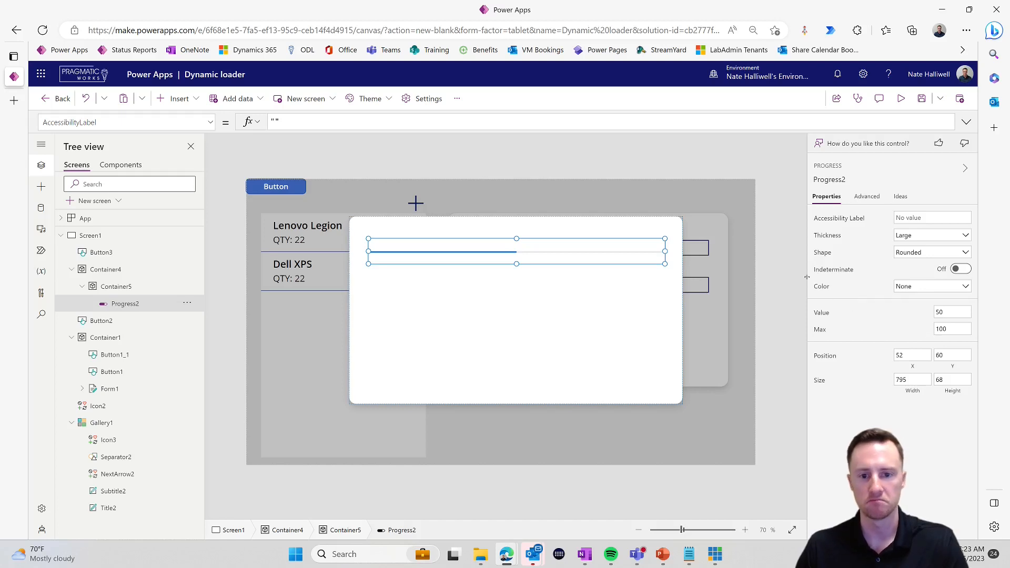
- Try the Success and Warning colors on the progress bar and set its color back to None
left_click(954, 287)
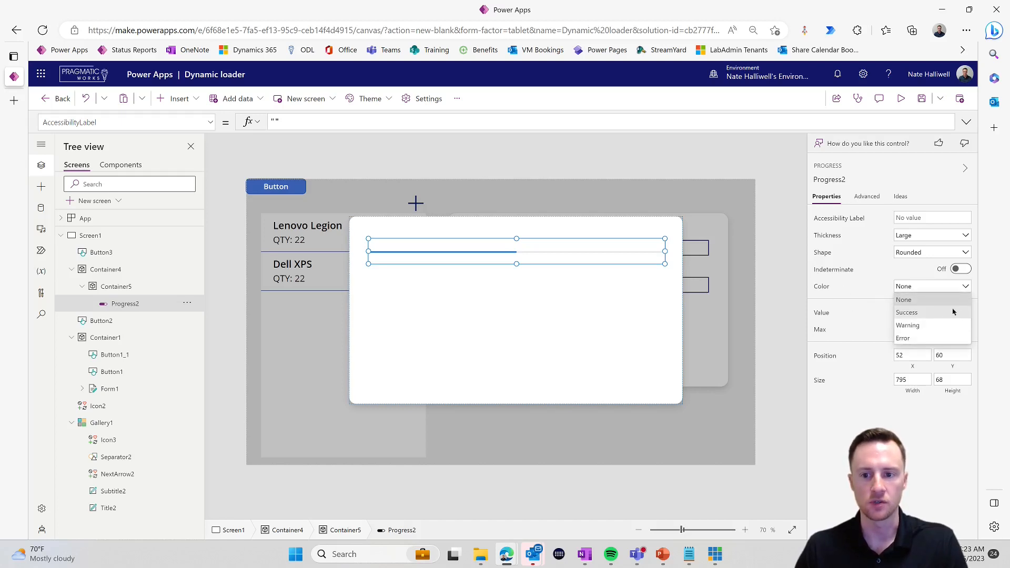
left_click(958, 314)
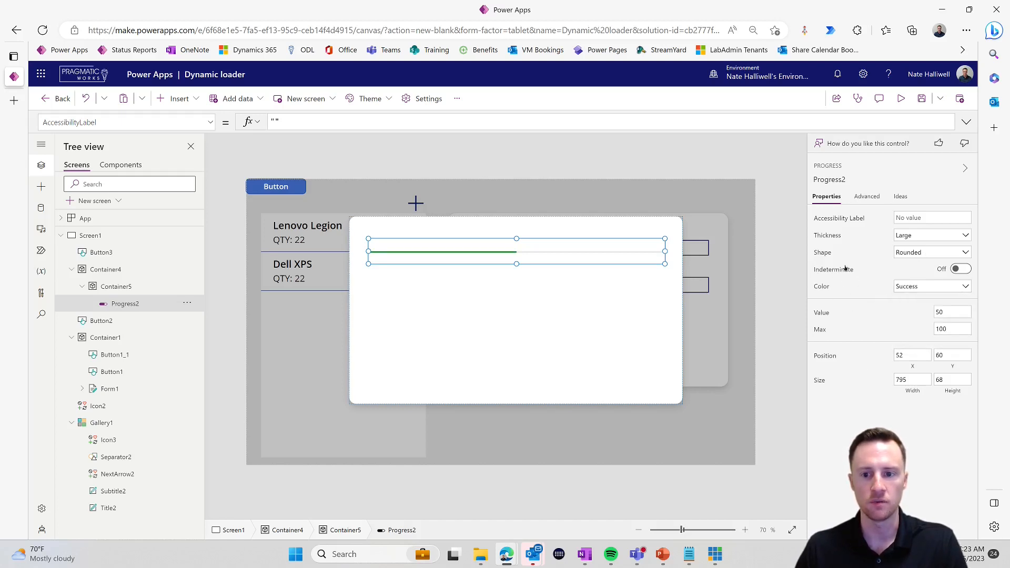
left_click(949, 288)
left_click(921, 329)
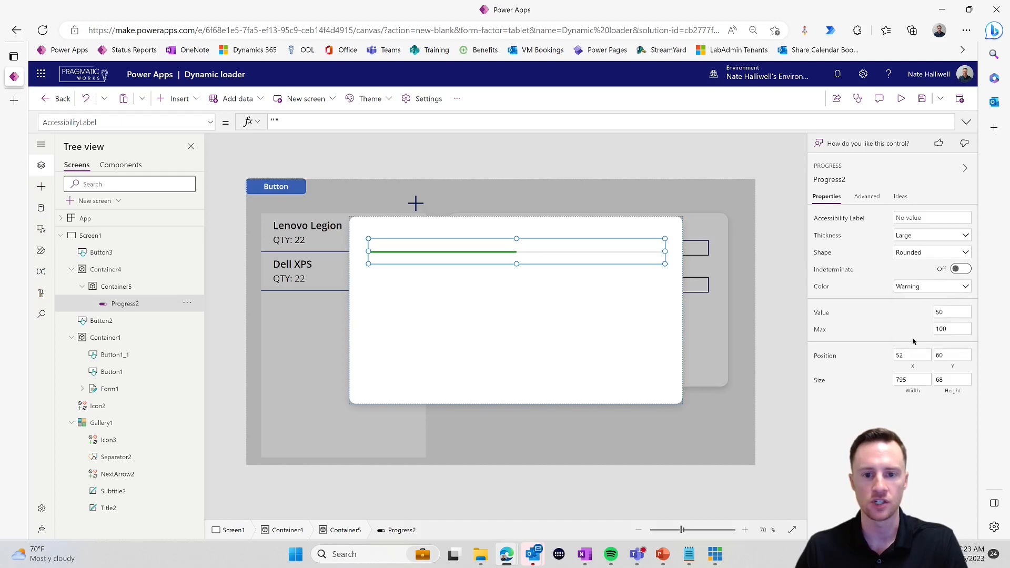
left_click(921, 253)
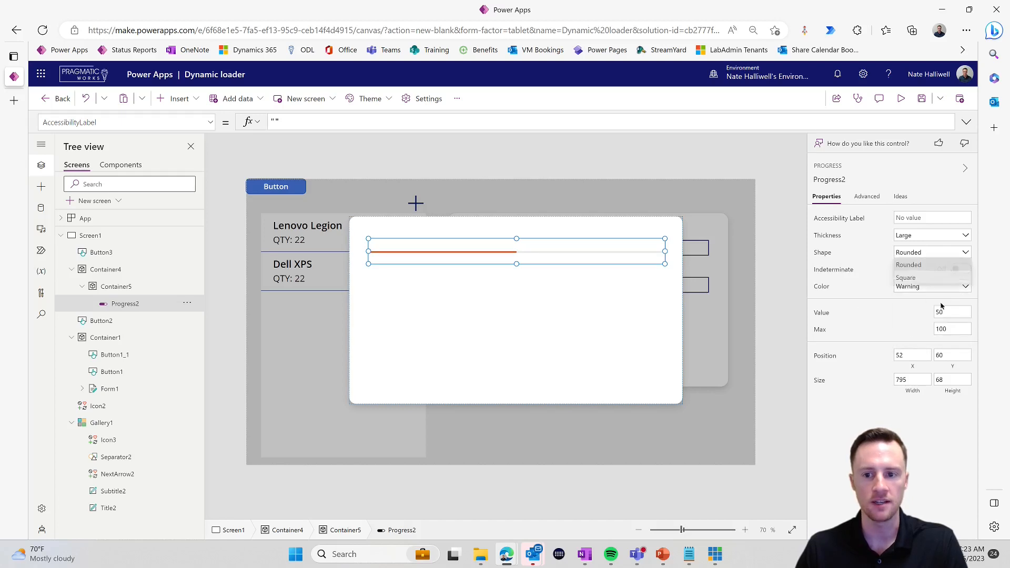
left_click(932, 254)
left_click(943, 288)
left_click(926, 313)
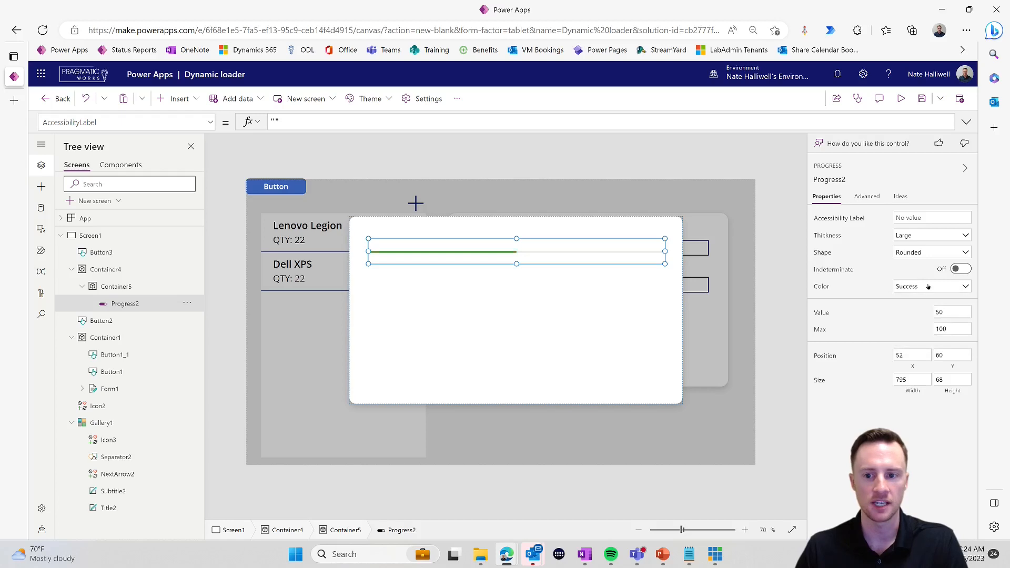
left_click(928, 285)
left_click(921, 302)
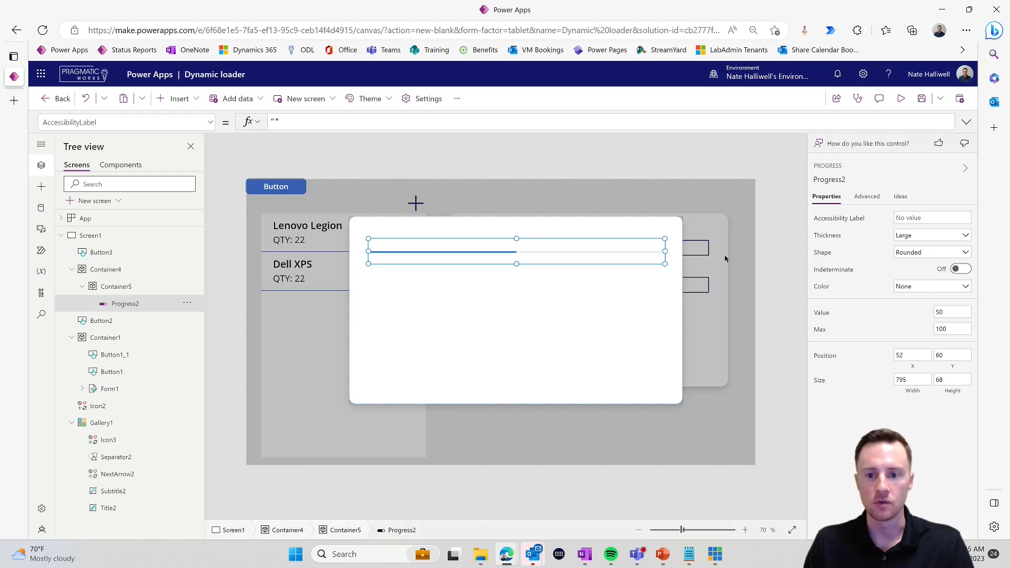
- Set the progress bar's Max property to Form1.LastSubmit.QTY
left_click(823, 330)
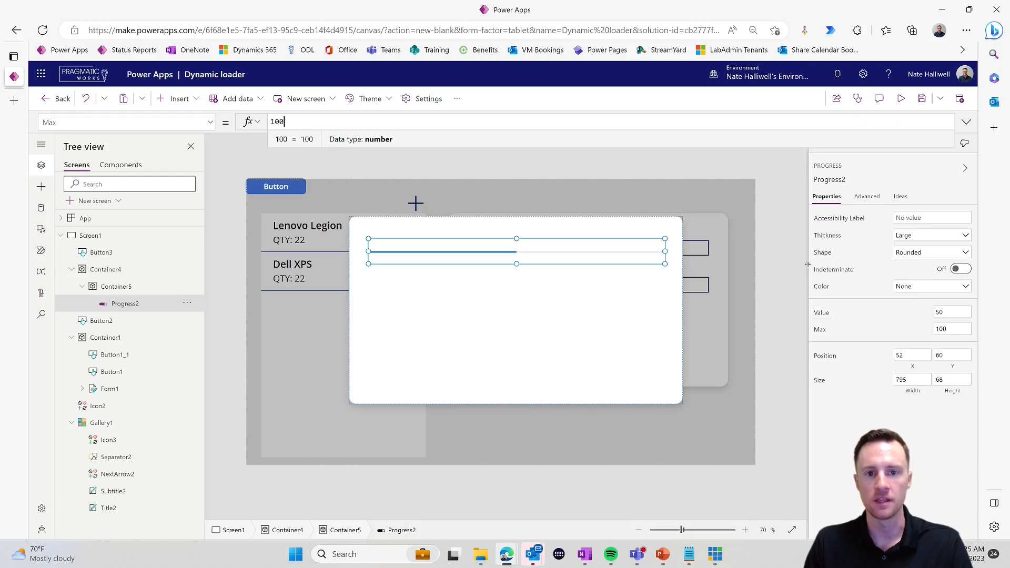
double_click(273, 127)
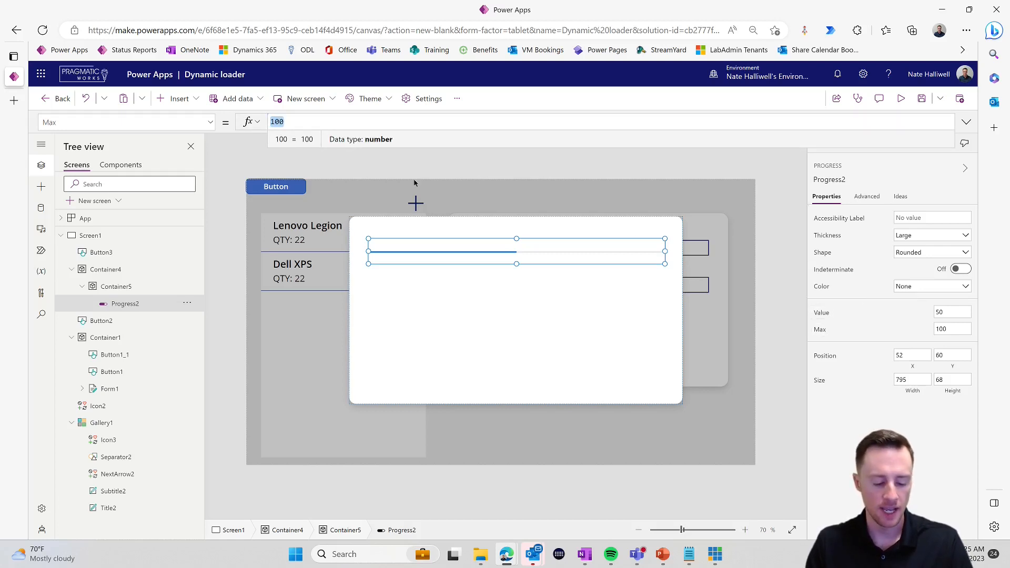
type("For")
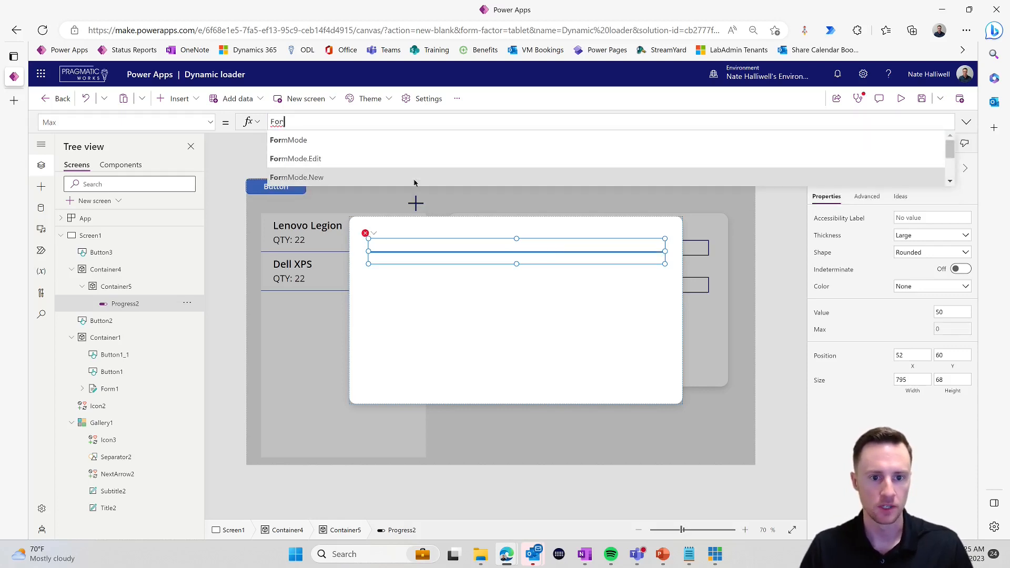
type("m1")
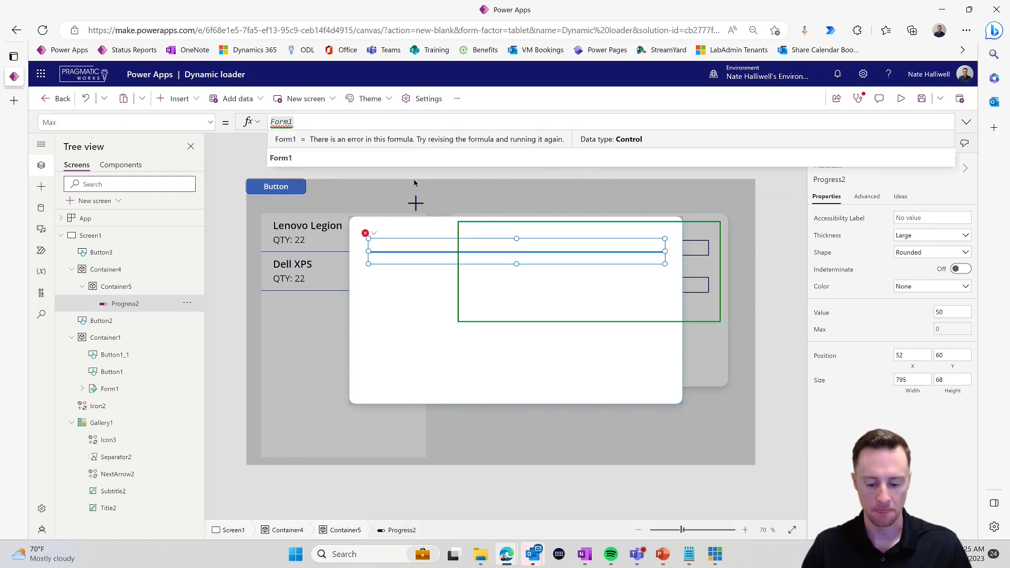
type(".")
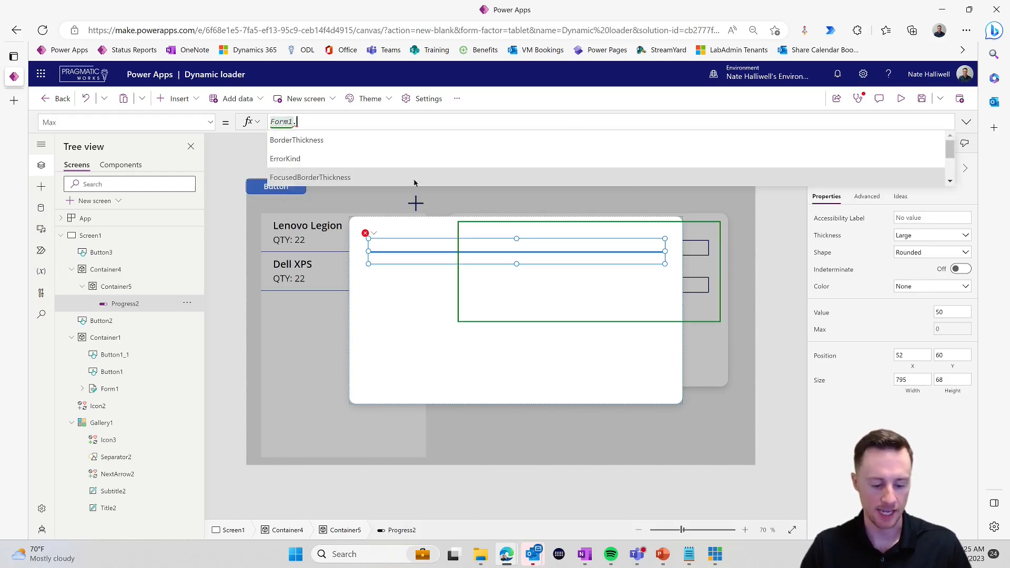
type("Iast")
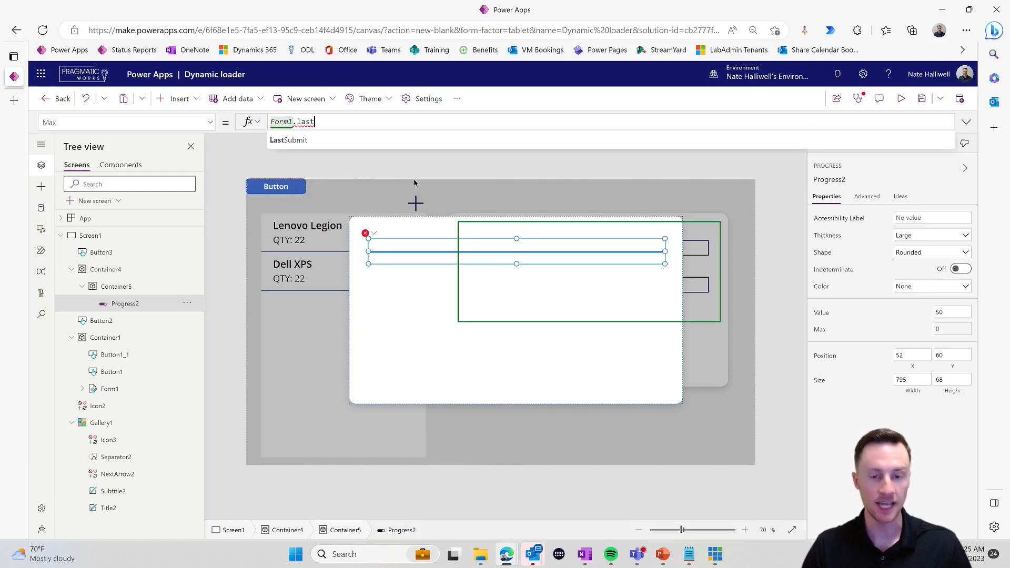
key("Tab")
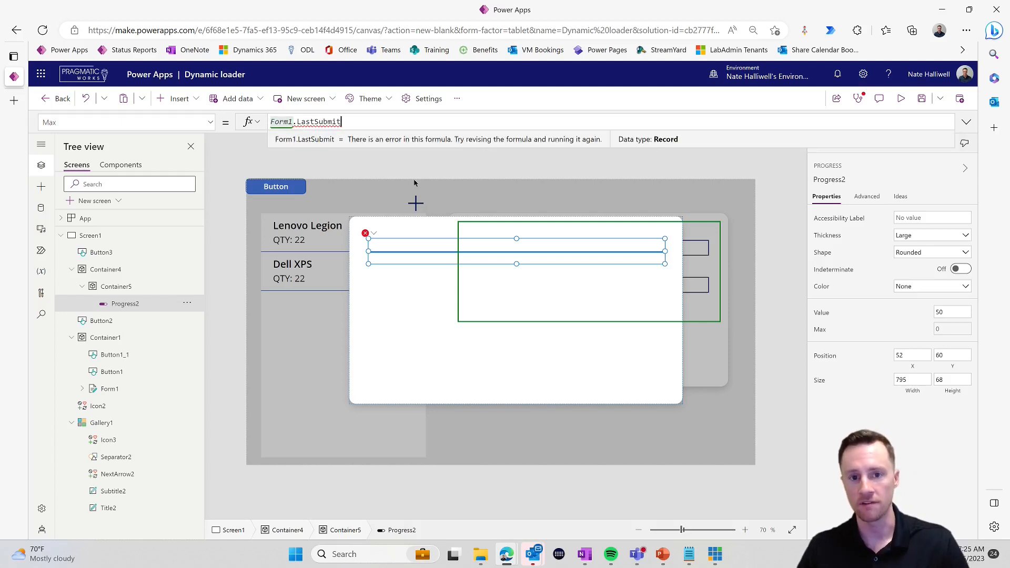
type(".")
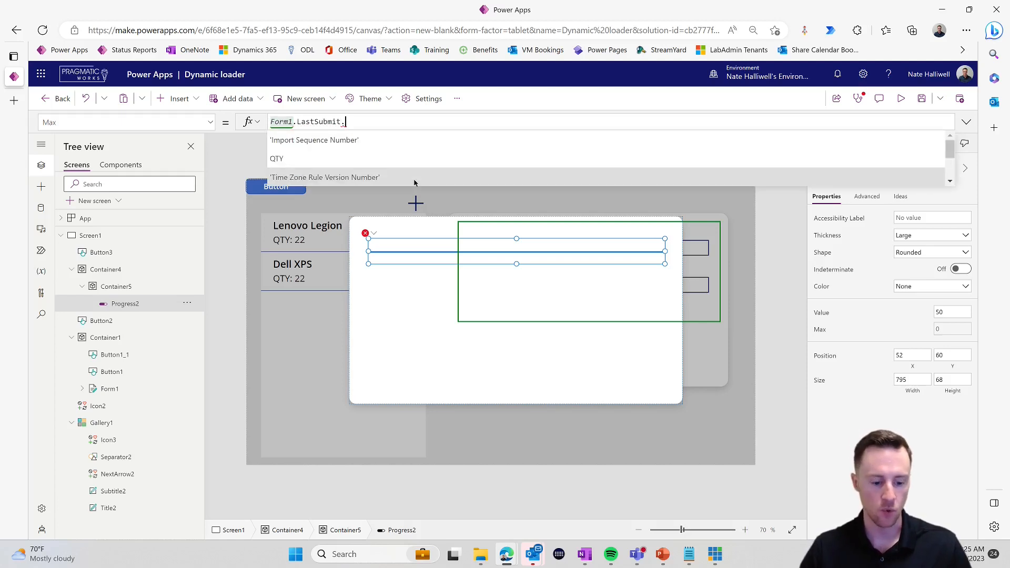
left_click(396, 165)
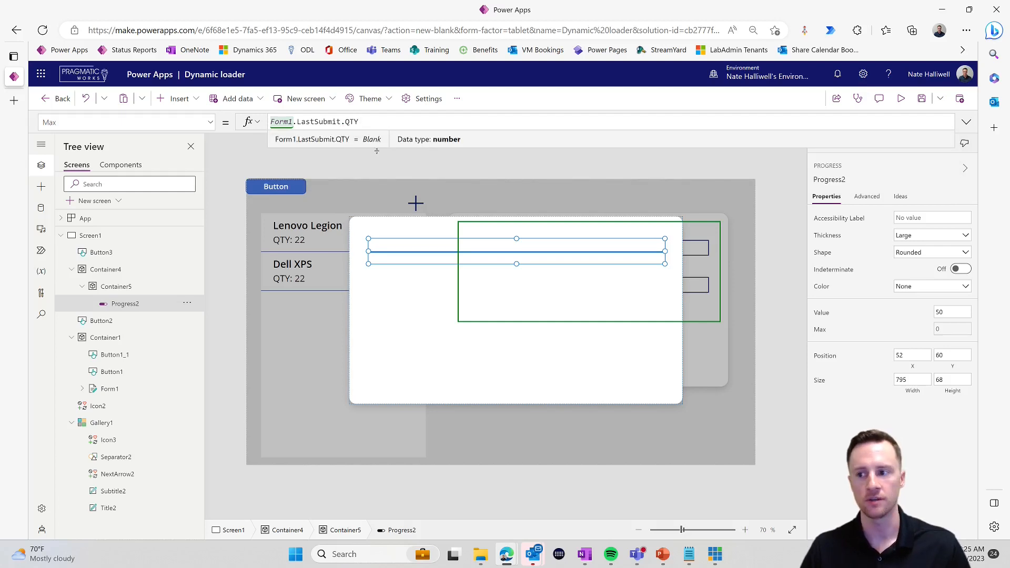
- Replace the progress bar's Value with the start of a CountIf formula that uses 'Asset Item devs' as its source
left_click(822, 313)
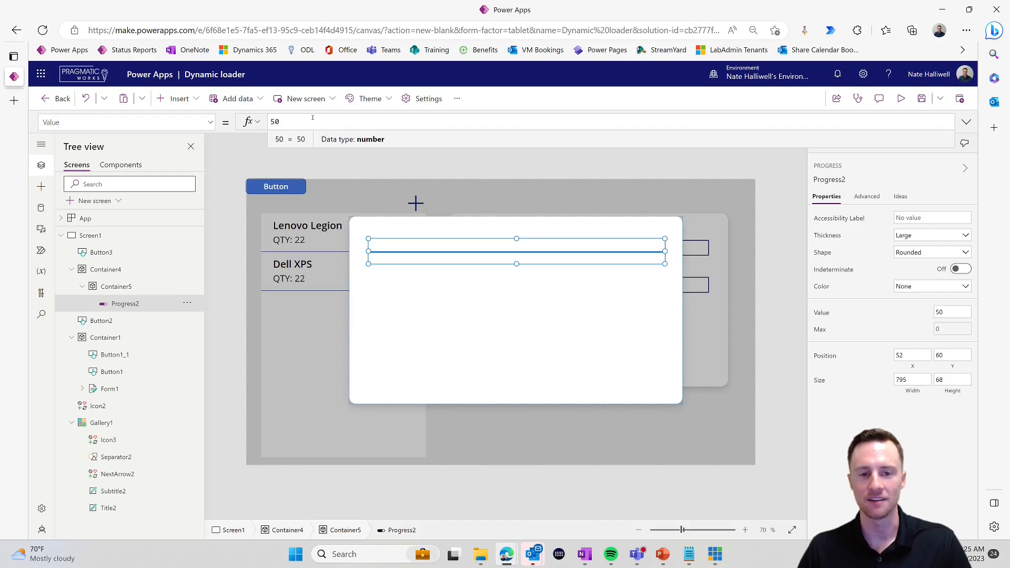
left_click_drag(283, 122, 264, 121)
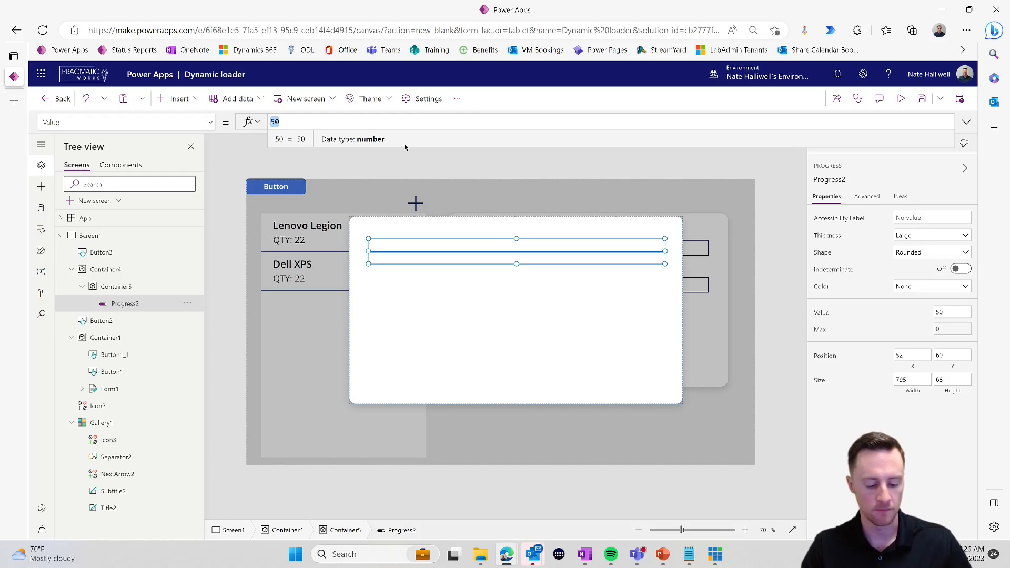
type("CountI")
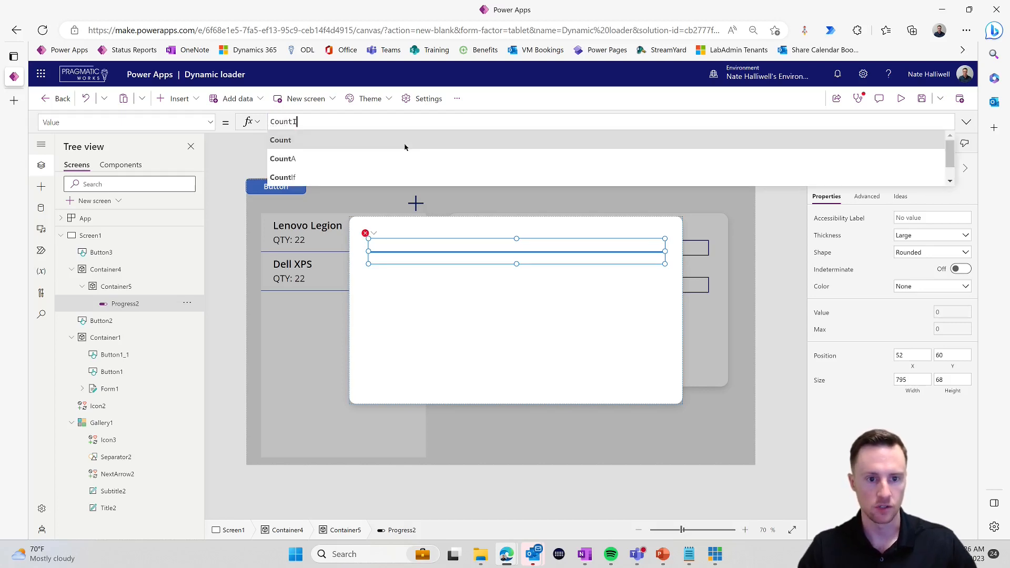
type("f(")
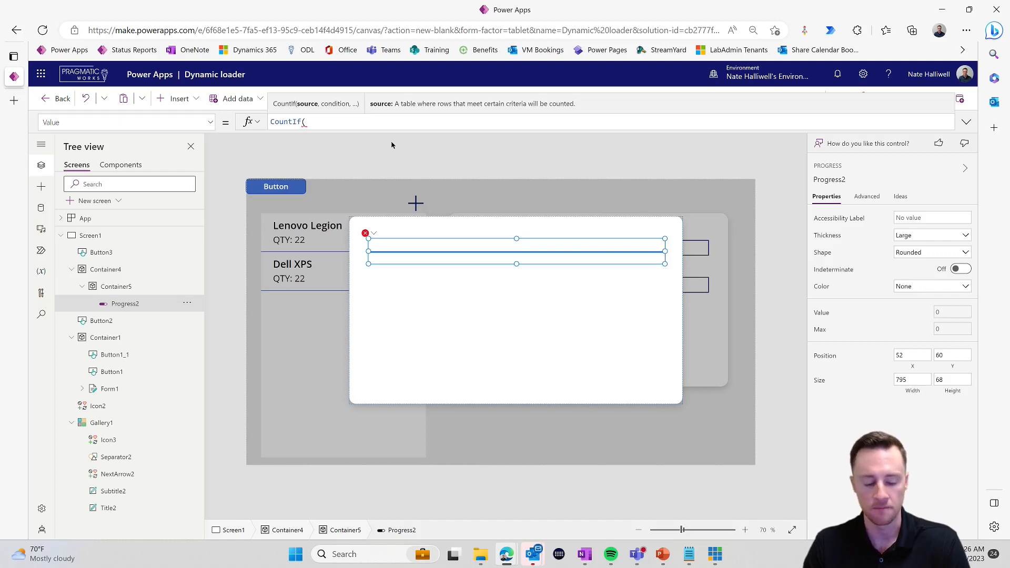
type("ite")
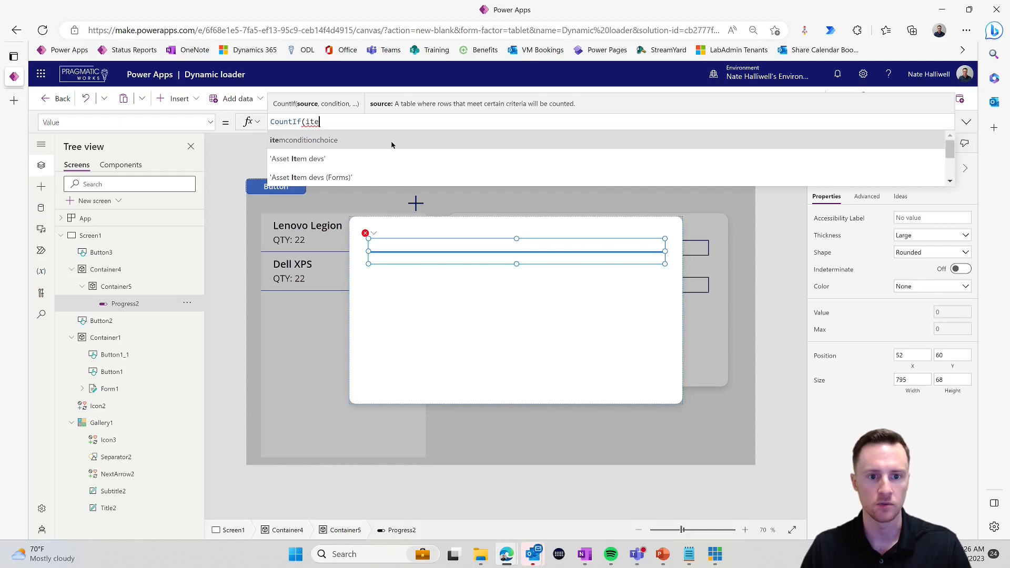
left_click(334, 160)
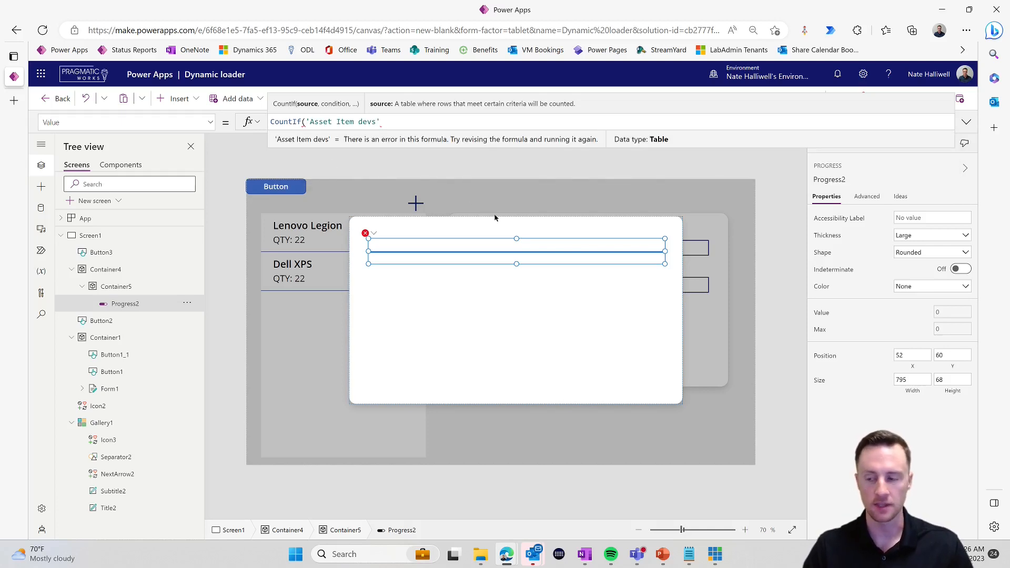
- Complete the CountIf formula with the condition 'Parent Asset'.Asset = Form1.LastSubmit.Asset and leave the formula
type(",")
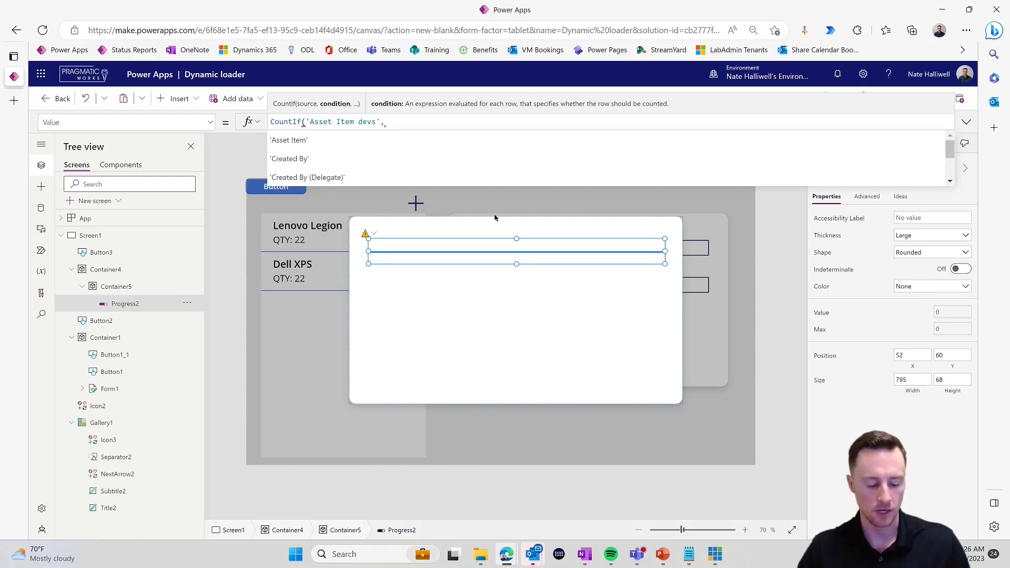
type("'Parent")
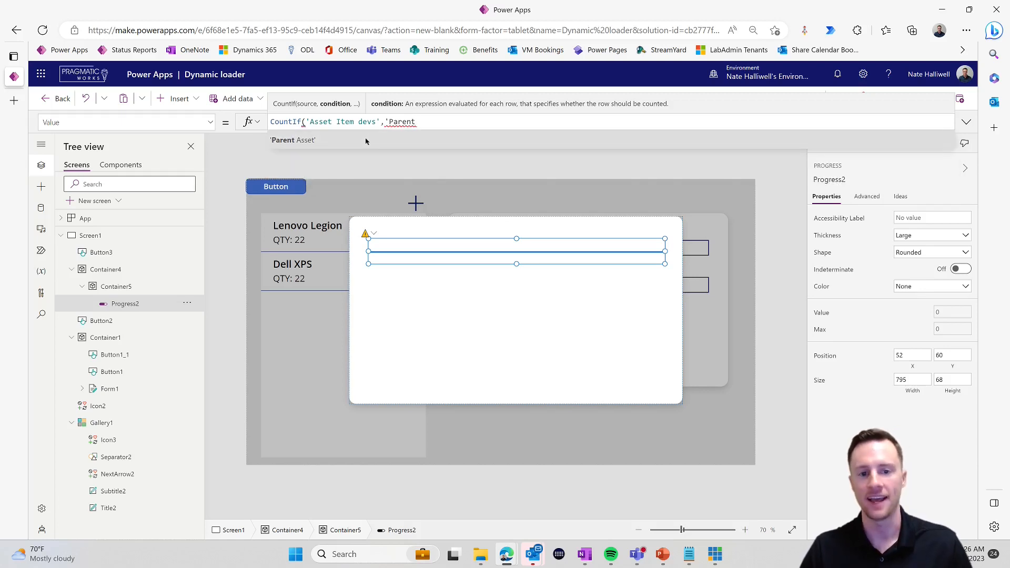
left_click(367, 140)
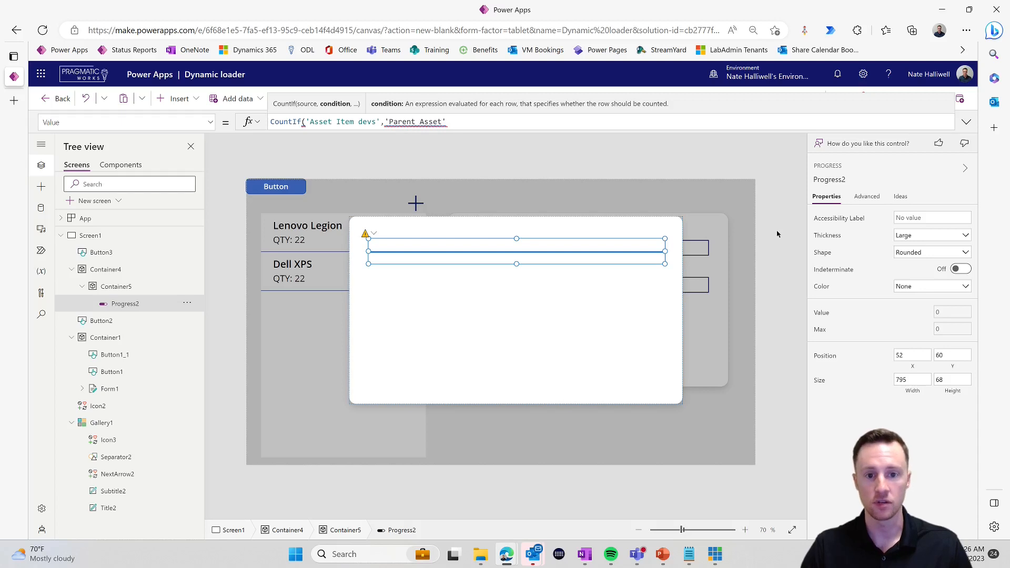
type(",")
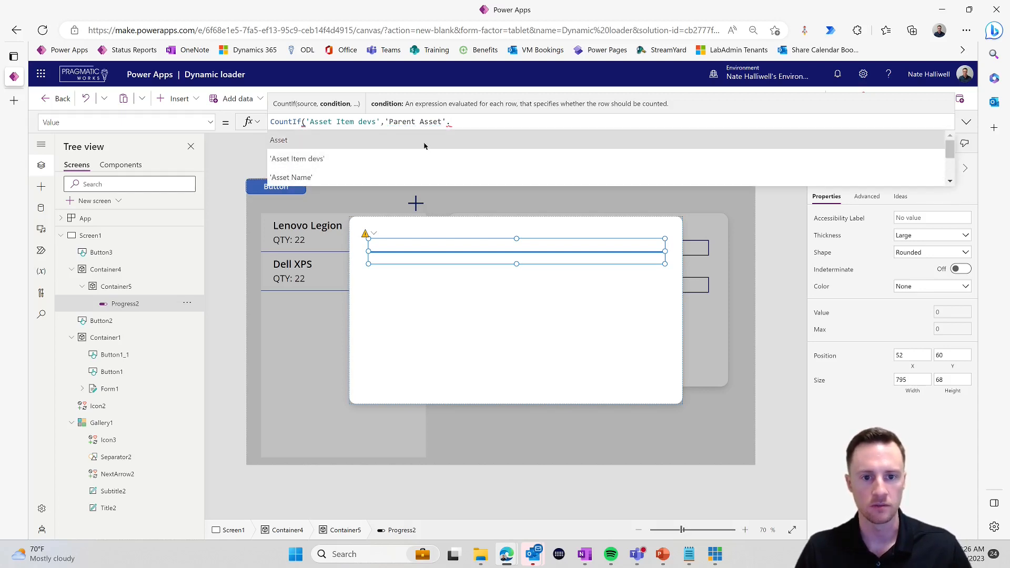
type("Asset")
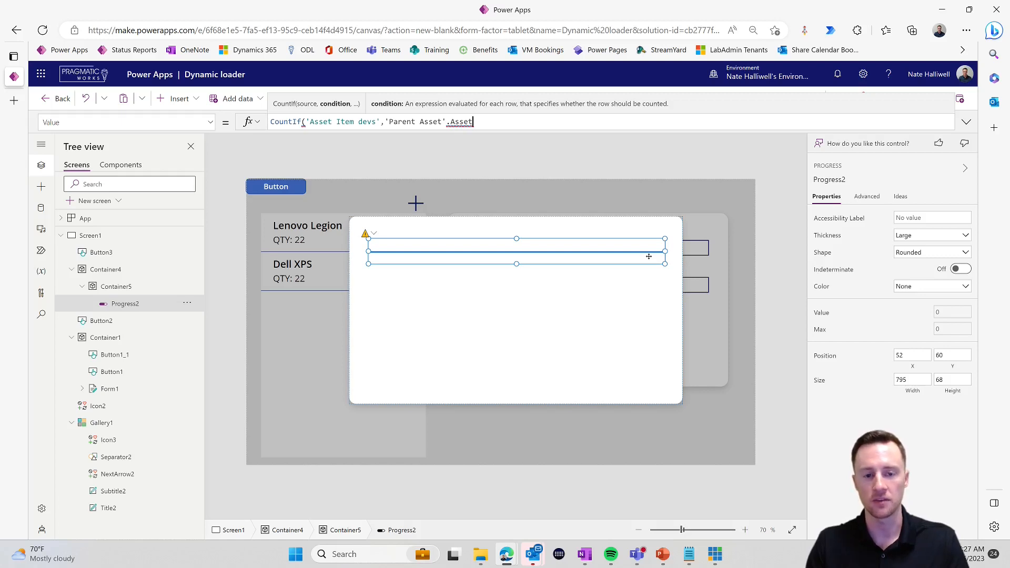
type("= Form1")
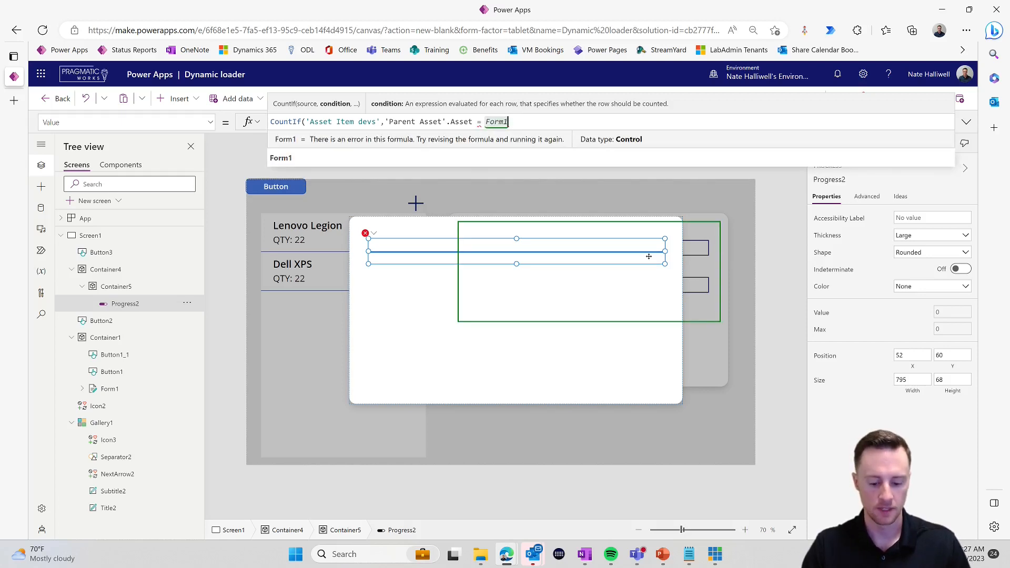
type(".LastSubmit.")
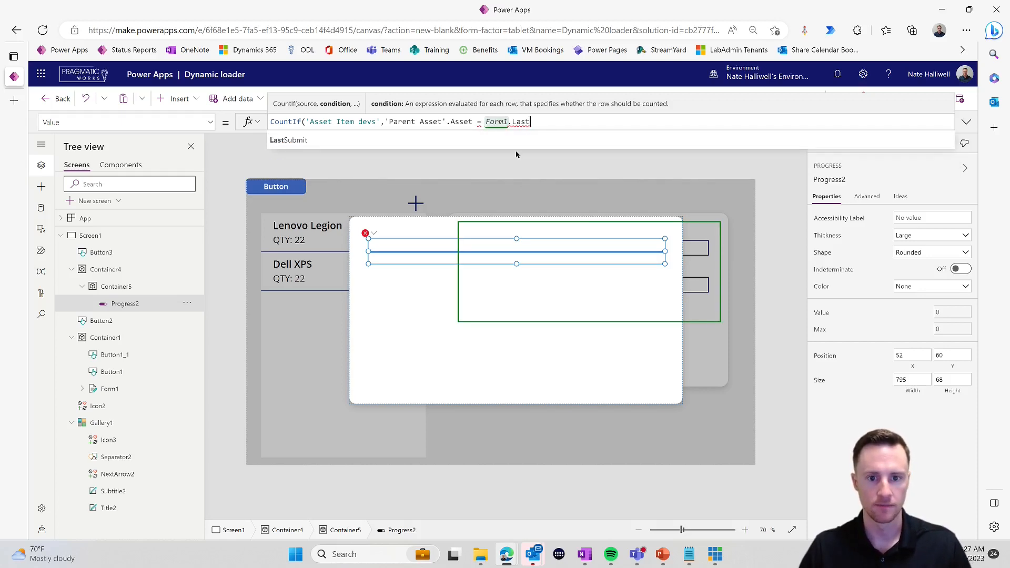
type("Asset")
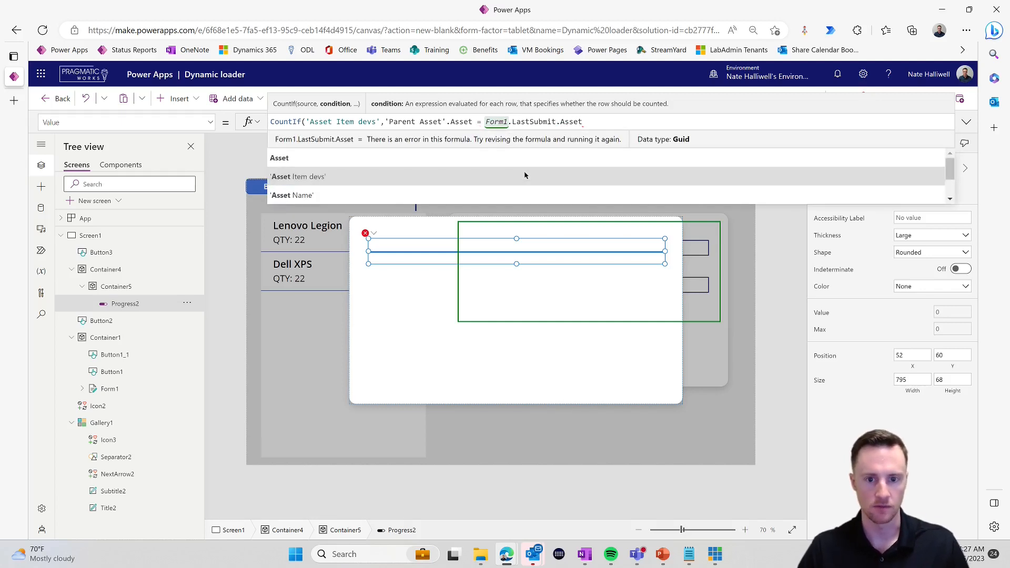
type(")")
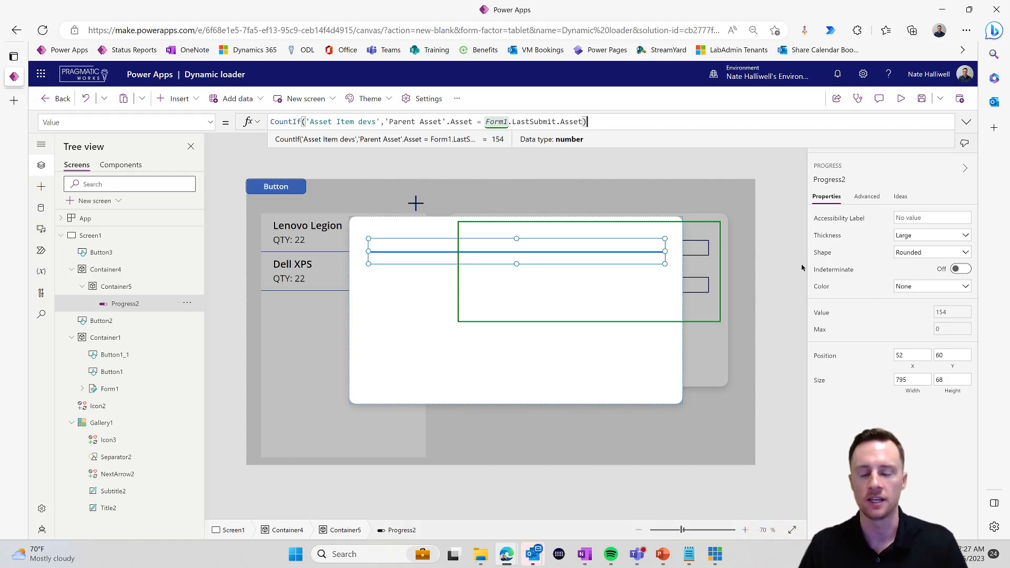
left_click(782, 329)
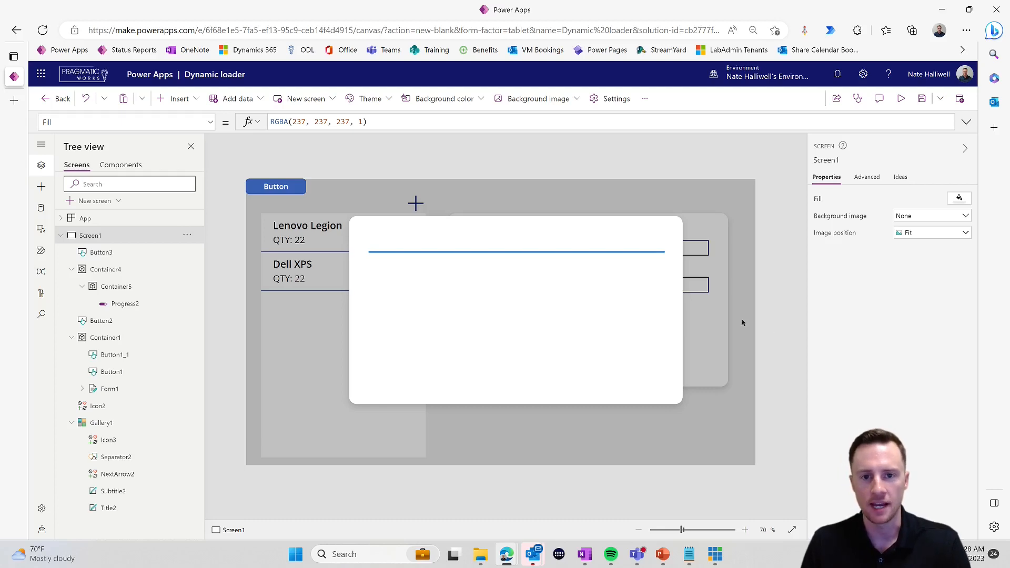
- Insert a timer into the white Container5 and place it below the progress bar at about X 68, Y 296
left_click(135, 286)
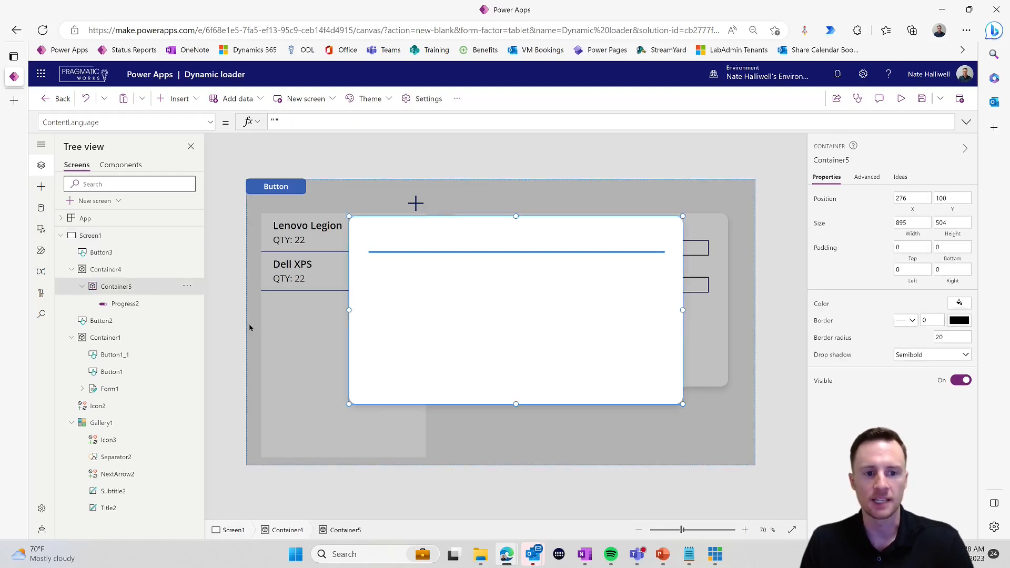
left_click(178, 99)
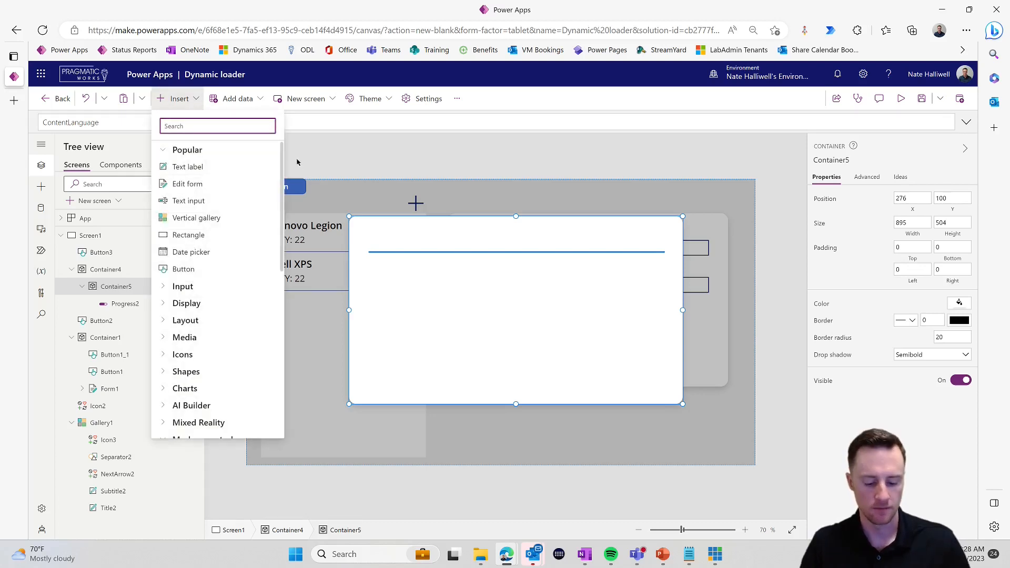
type("timer")
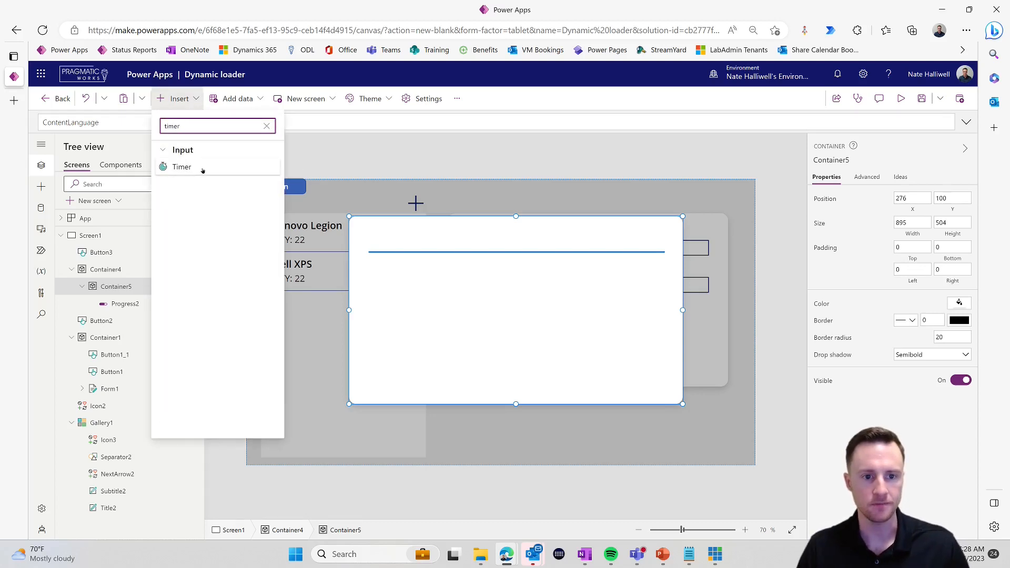
left_click(203, 168)
left_click_drag(395, 238, 406, 313)
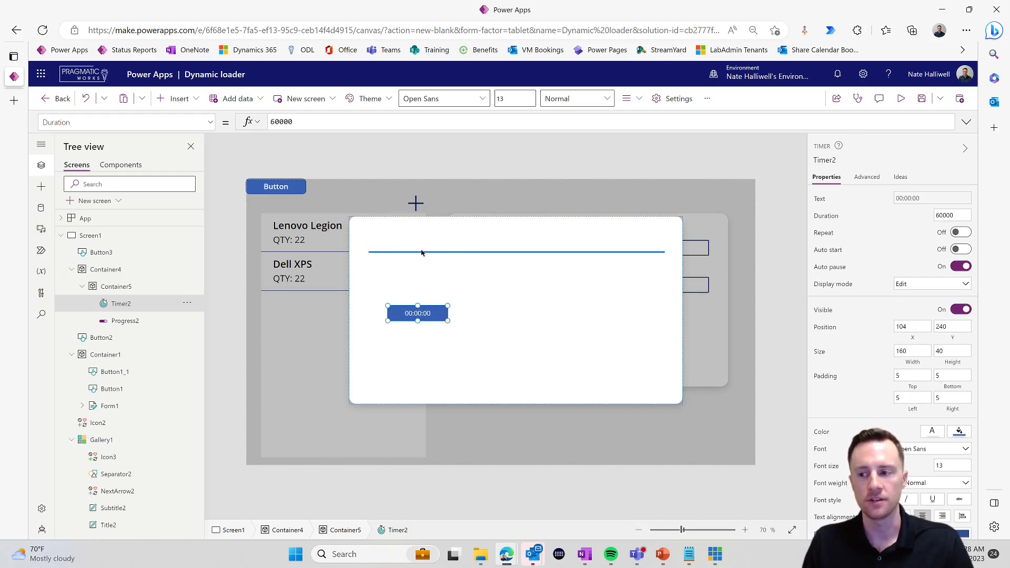
left_click_drag(426, 311, 412, 335)
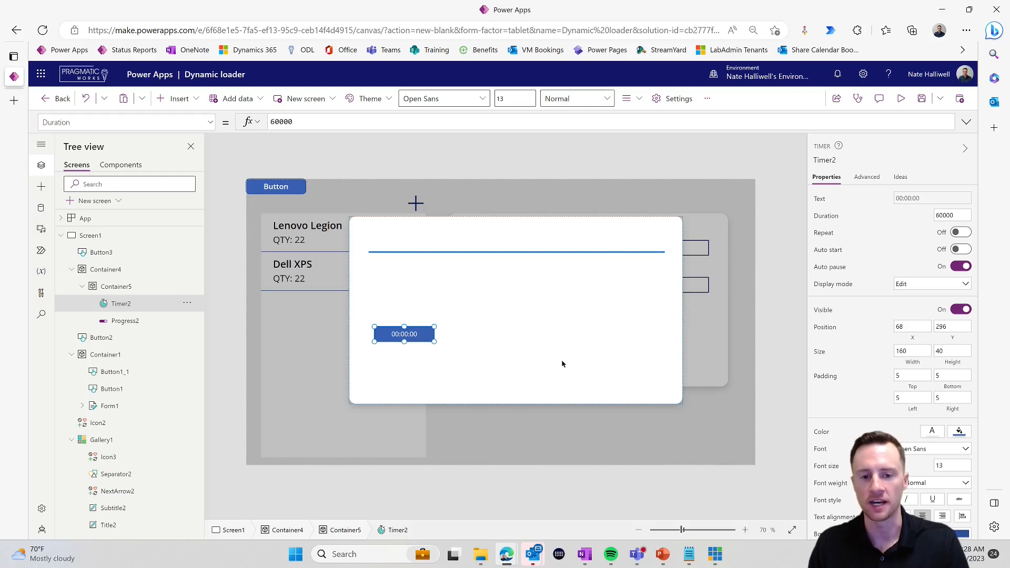
- Set the timer's Duration property to 1000
left_click(319, 122)
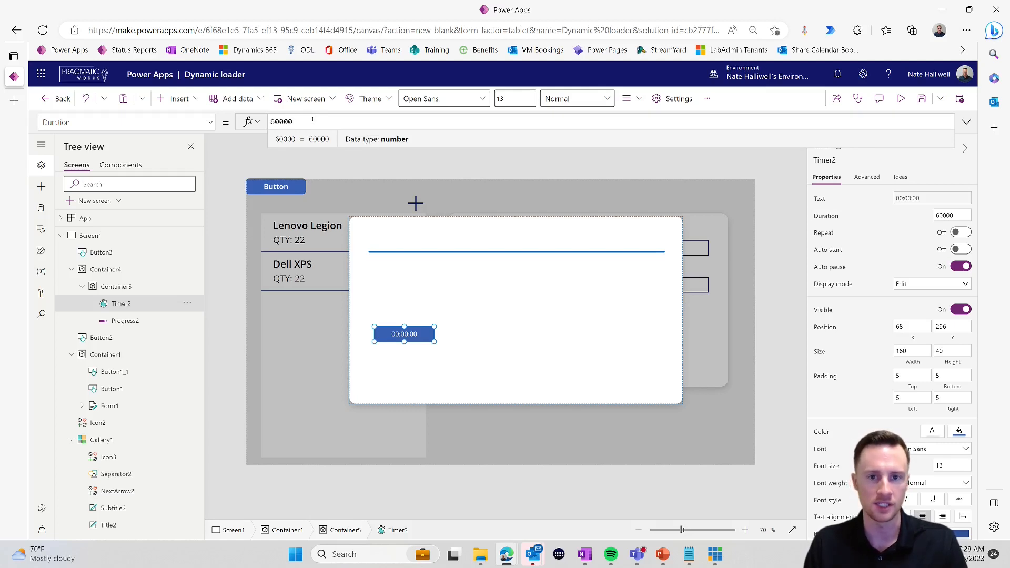
double_click(314, 122)
type("1000")
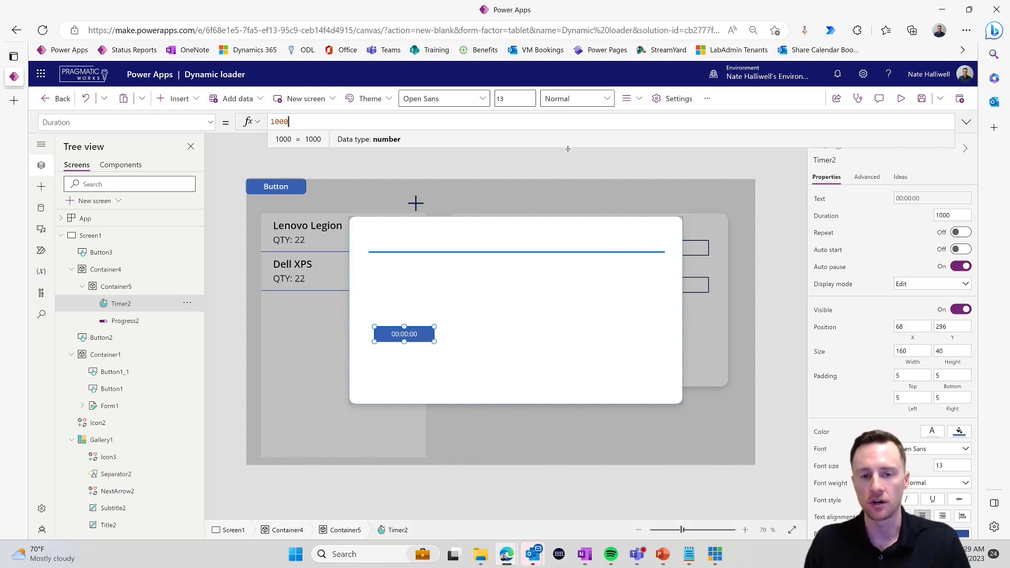
- Set the timer's Start property to varStartTimer and copy the variable name
left_click(211, 123)
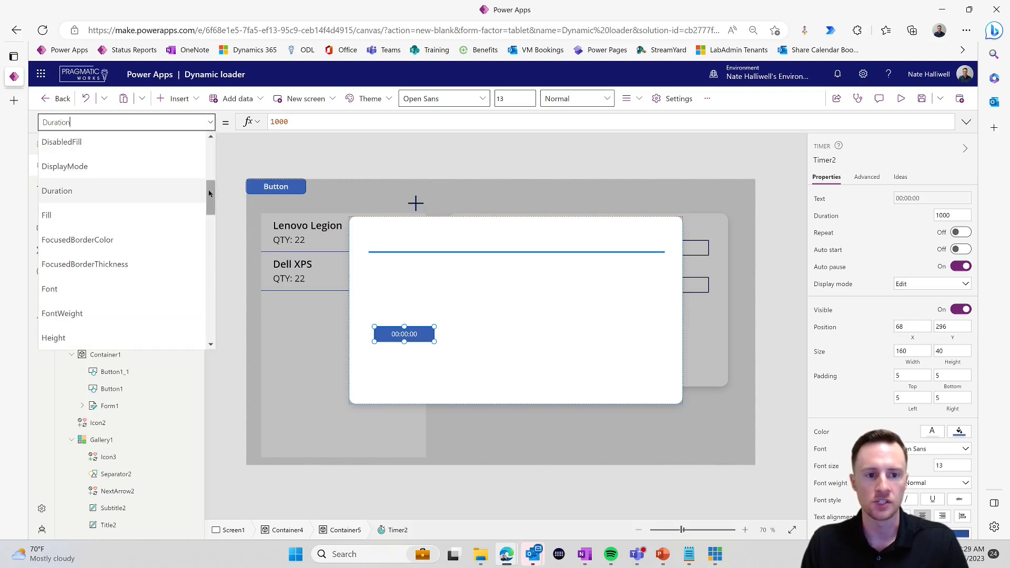
left_click_drag(209, 194, 197, 289)
left_click(184, 270)
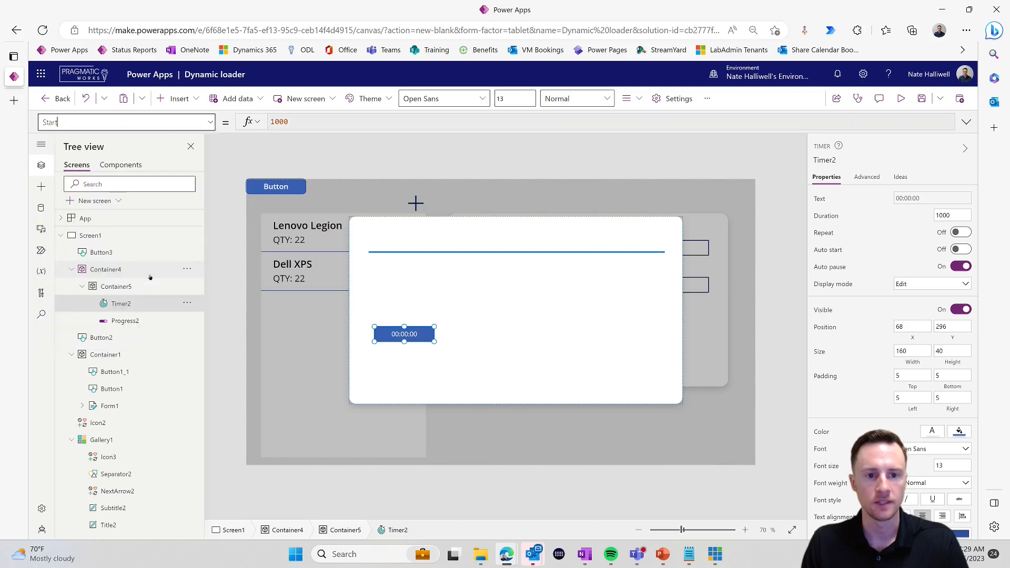
double_click(282, 121)
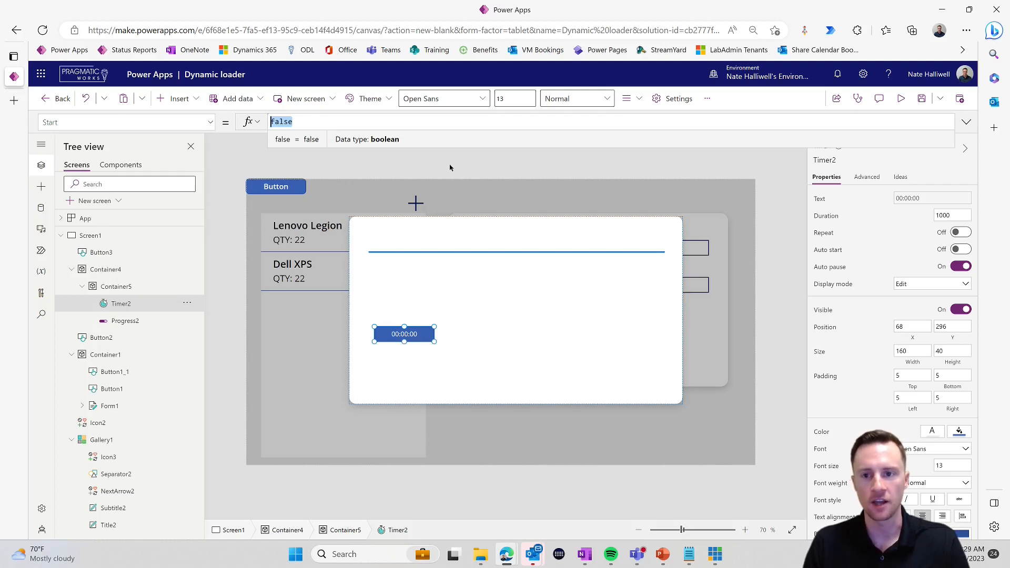
type("varStart")
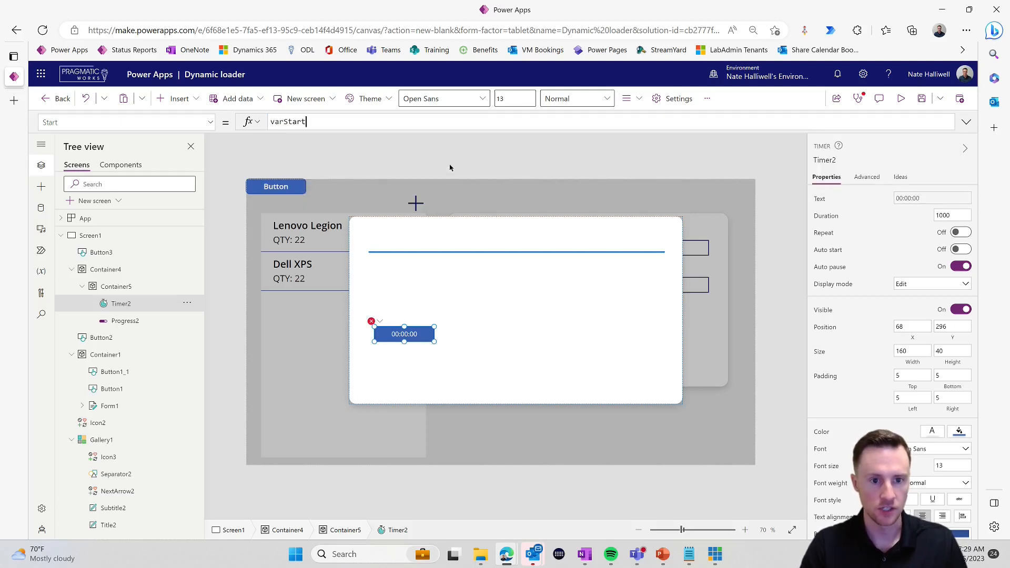
type("Timer")
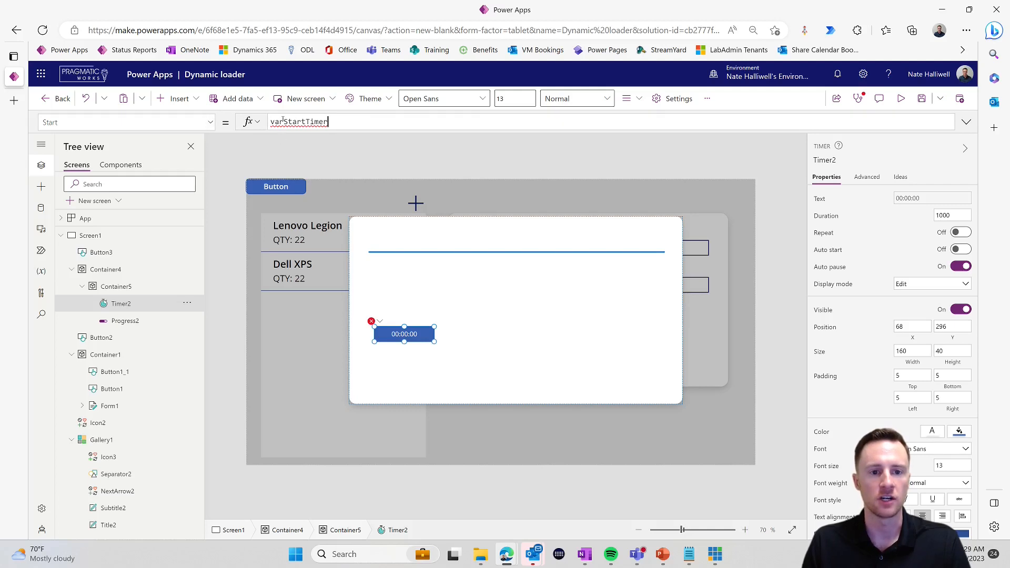
left_click_drag(269, 122, 331, 121)
key("ctrl+c")
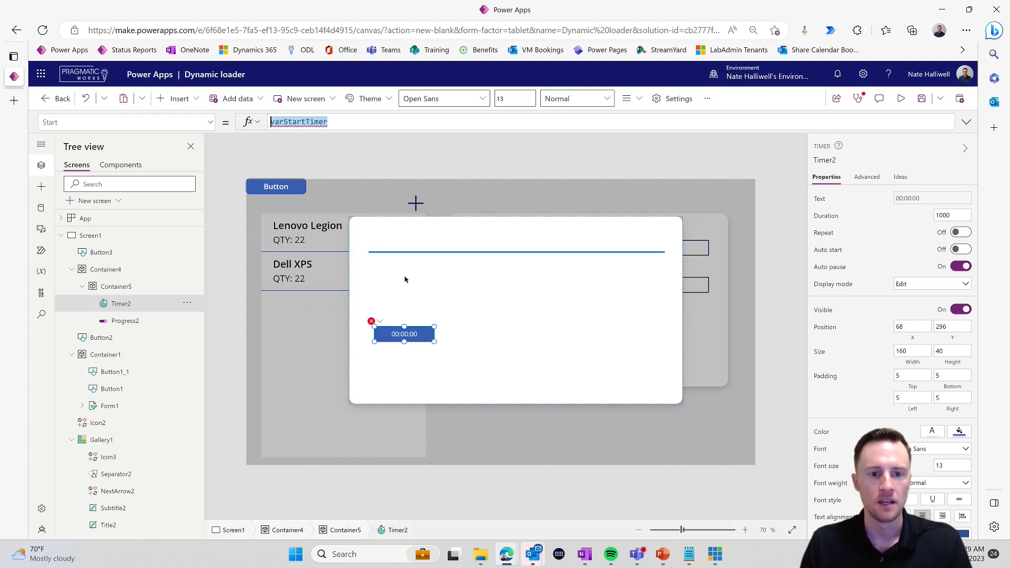
- Replace the timer's OnTimerEnd formula with UpdateContext({varStartTimer:false})
left_click(213, 124)
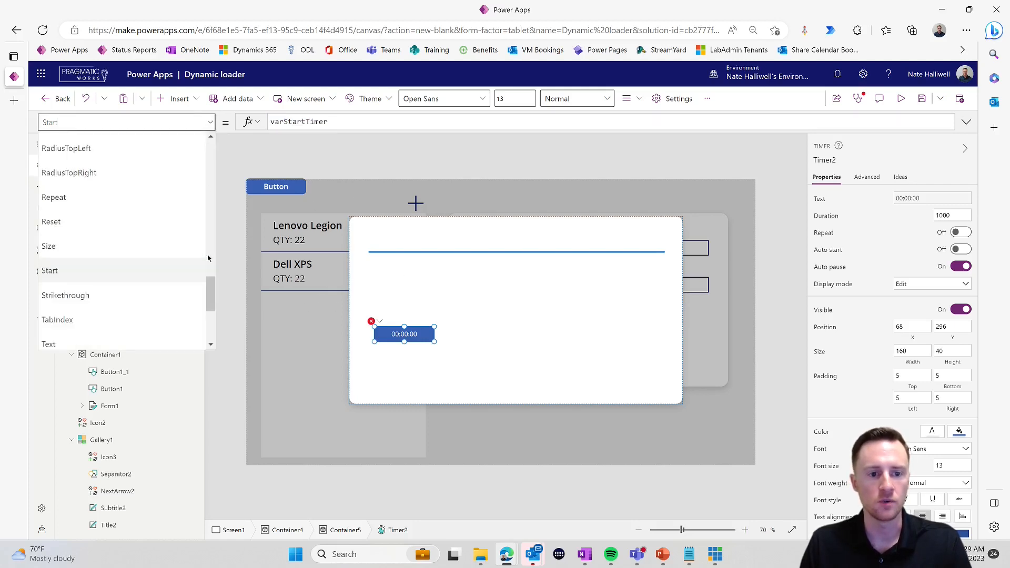
left_click_drag(211, 284, 186, 224)
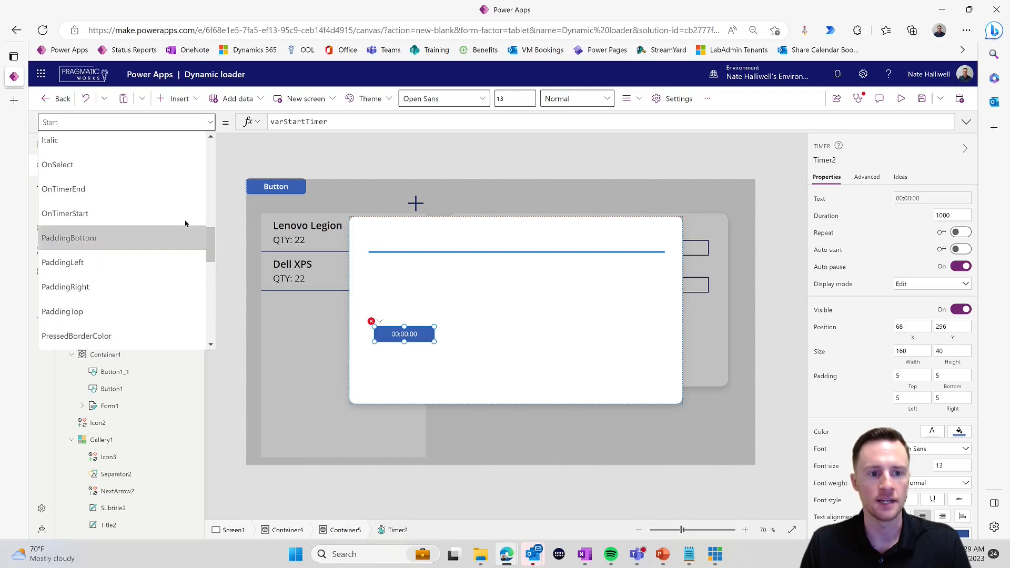
left_click(133, 192)
double_click(283, 122)
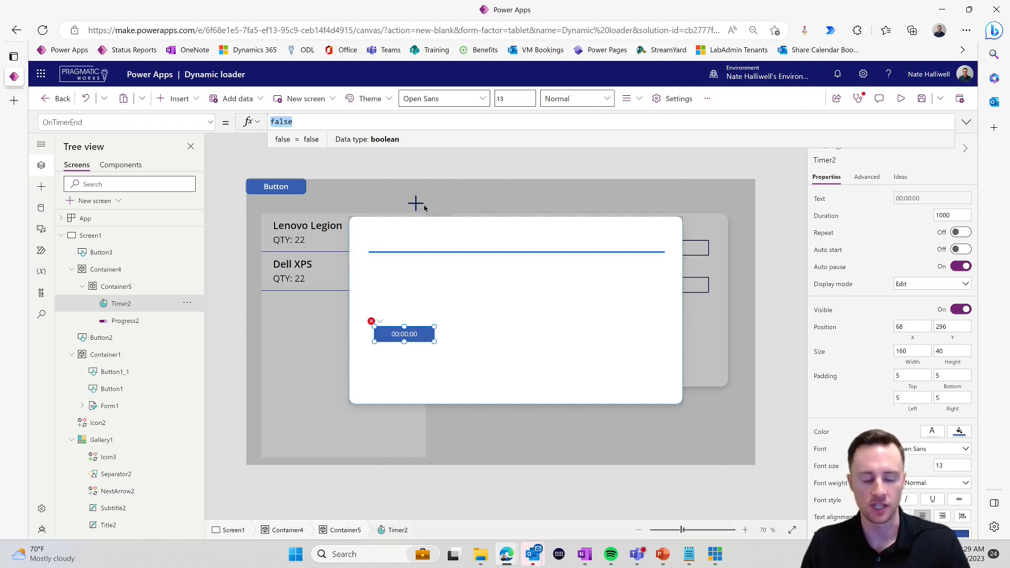
type("Upd")
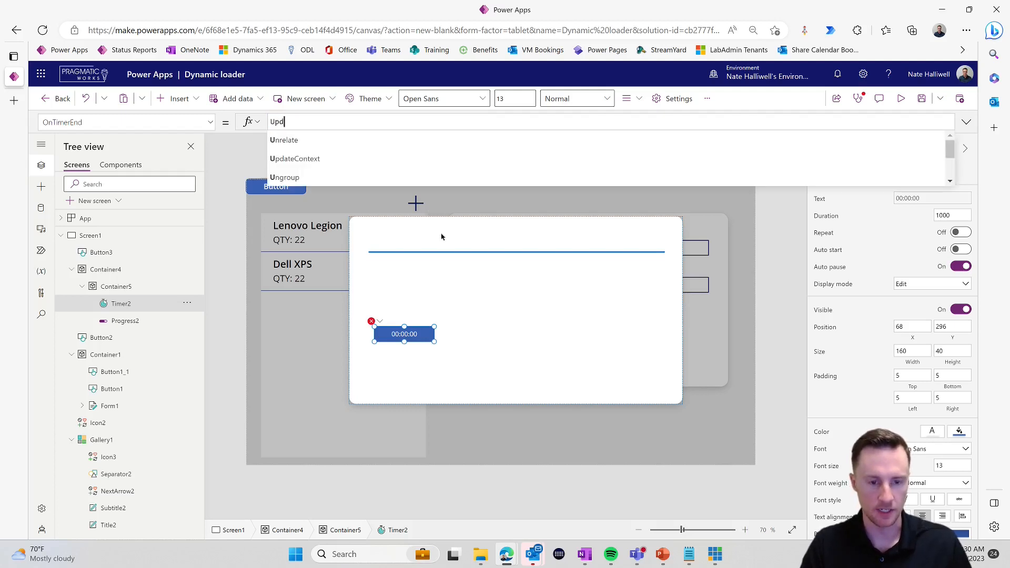
type("ateContec")
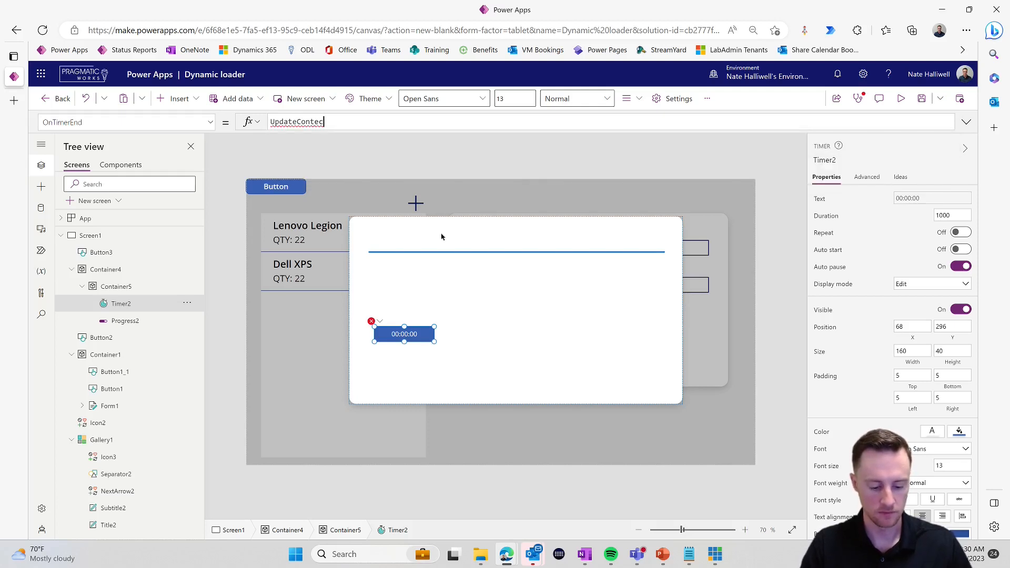
key("BackSpace")
type("xt")
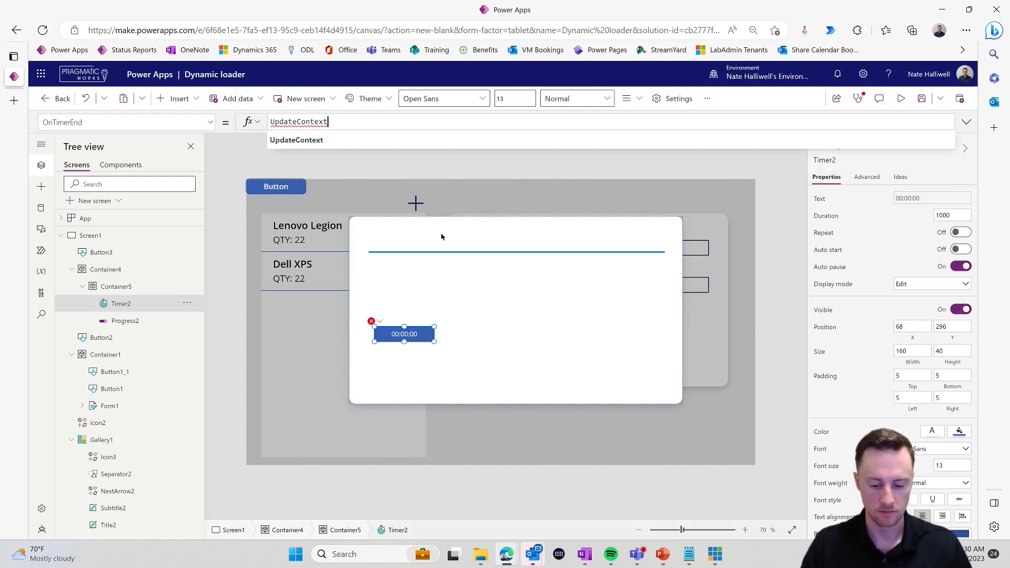
type("({")
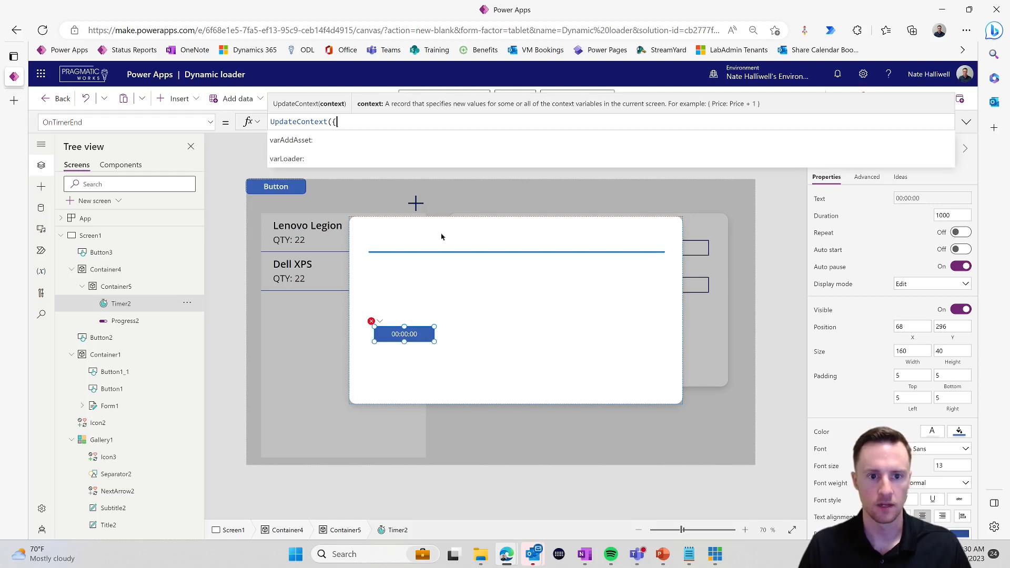
key("ctrl+v")
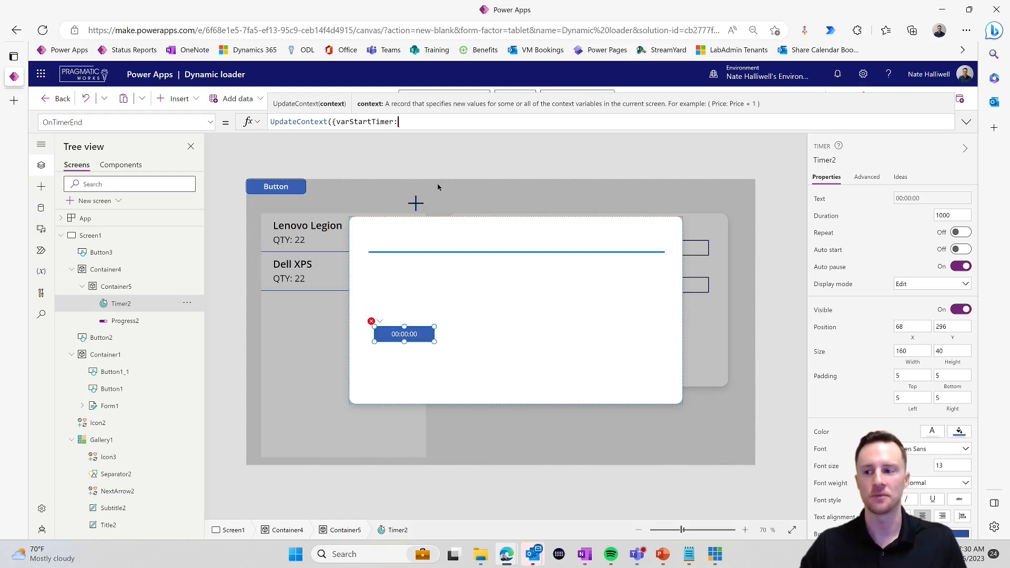
type(":f")
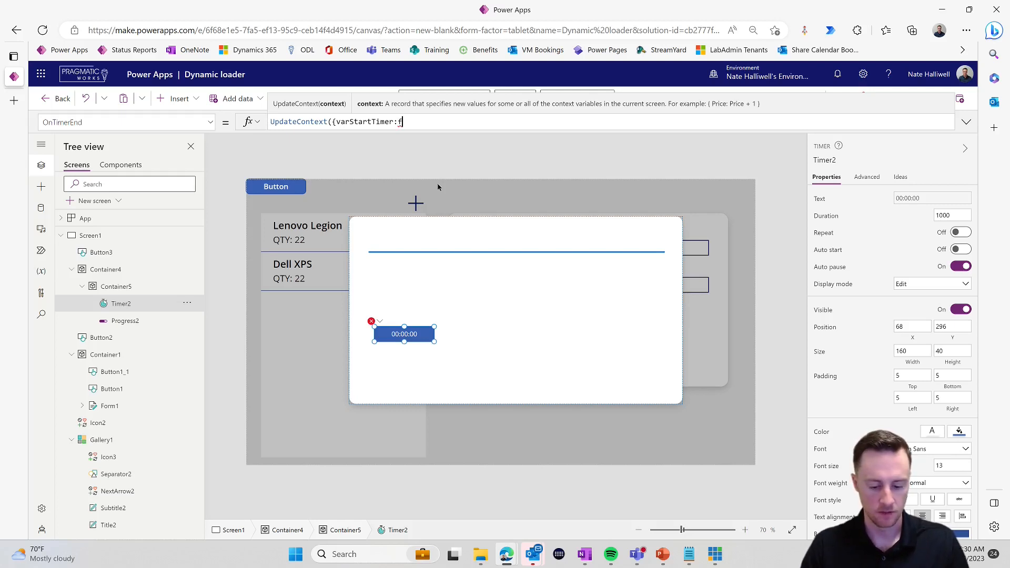
type("alse})")
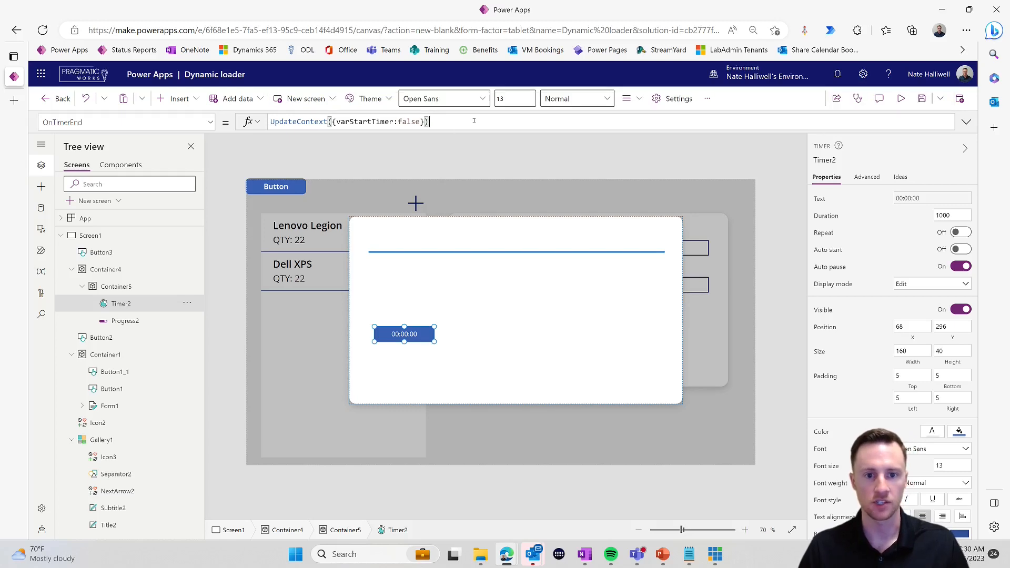
- Append a duplicate of the UpdateContext call after a semicolon and change its varStartTimer value to true
key("ctrl+a")
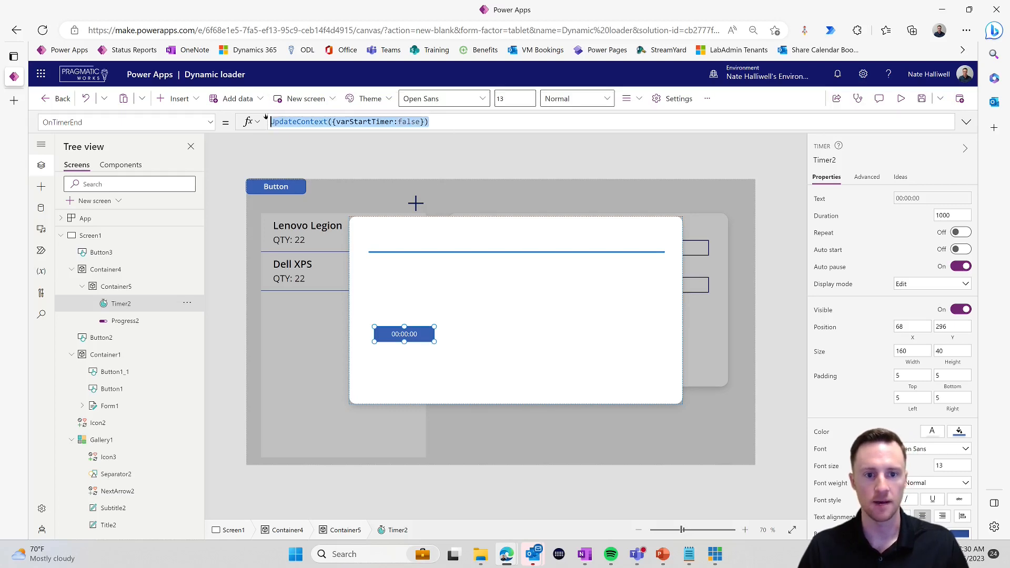
key("ctrl+c")
left_click(463, 124)
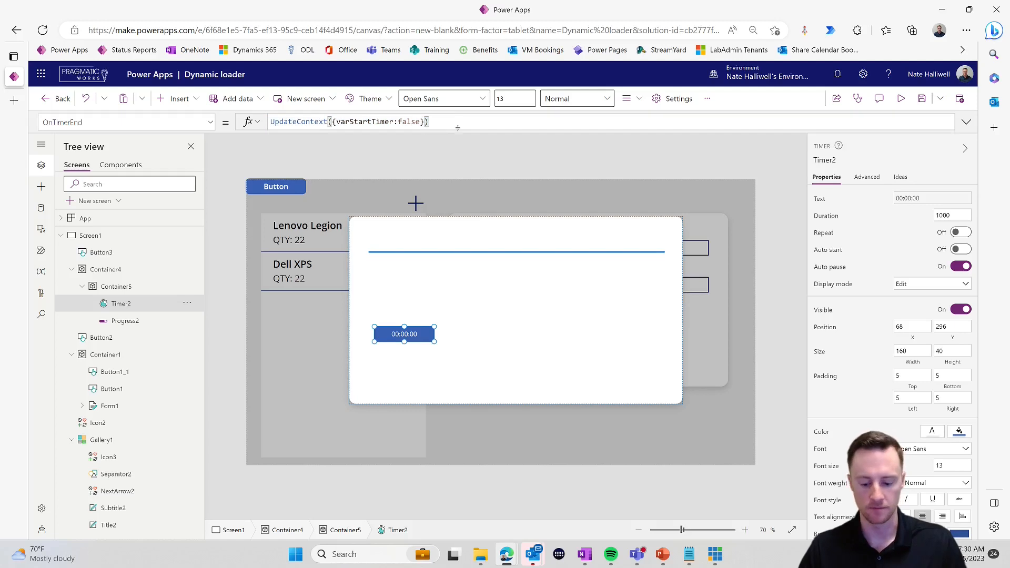
type(";")
key("ctrl+v")
key("Left")
key("Left")
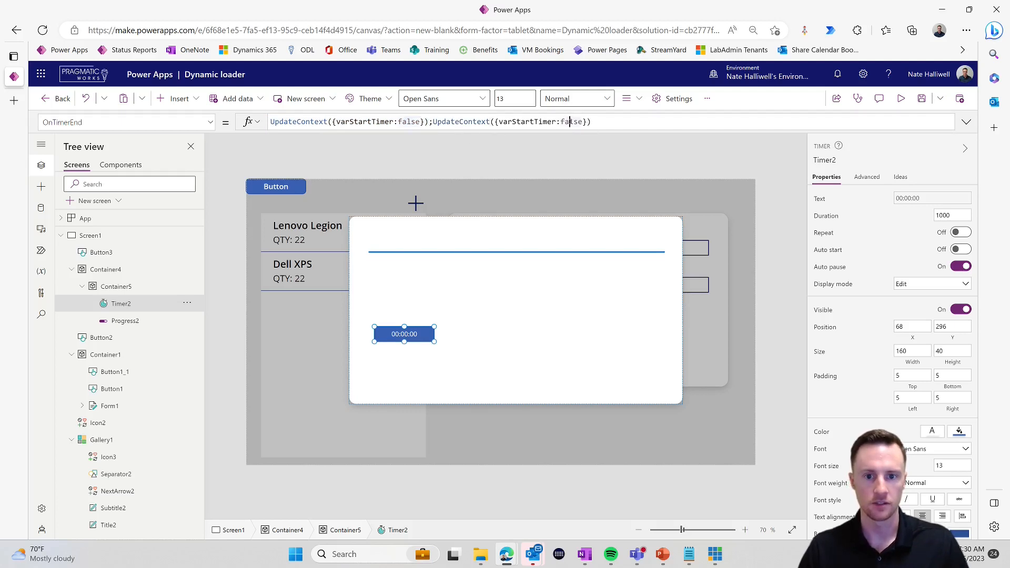
key("ctrl+shift+Left")
type("true")
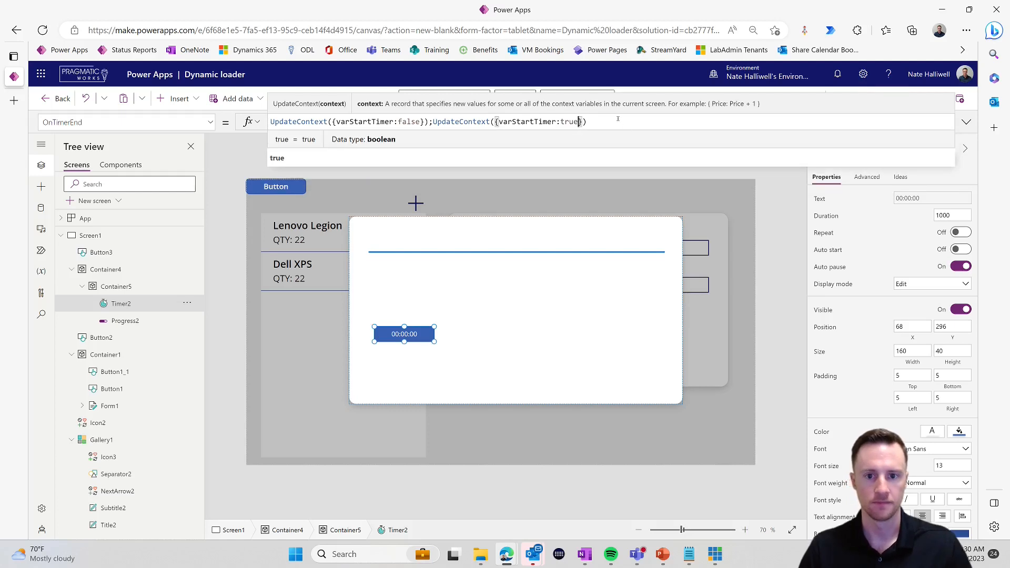
left_click(618, 119)
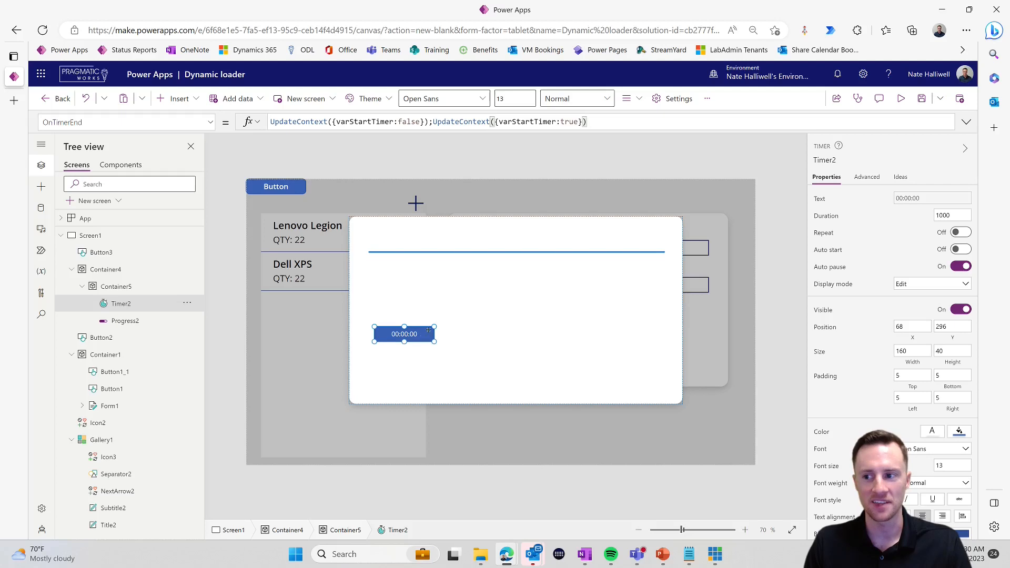
- Begin an If( function on a new line above the UpdateContext calls in the OnTimerEnd formula
left_click_drag(604, 130, 604, 159)
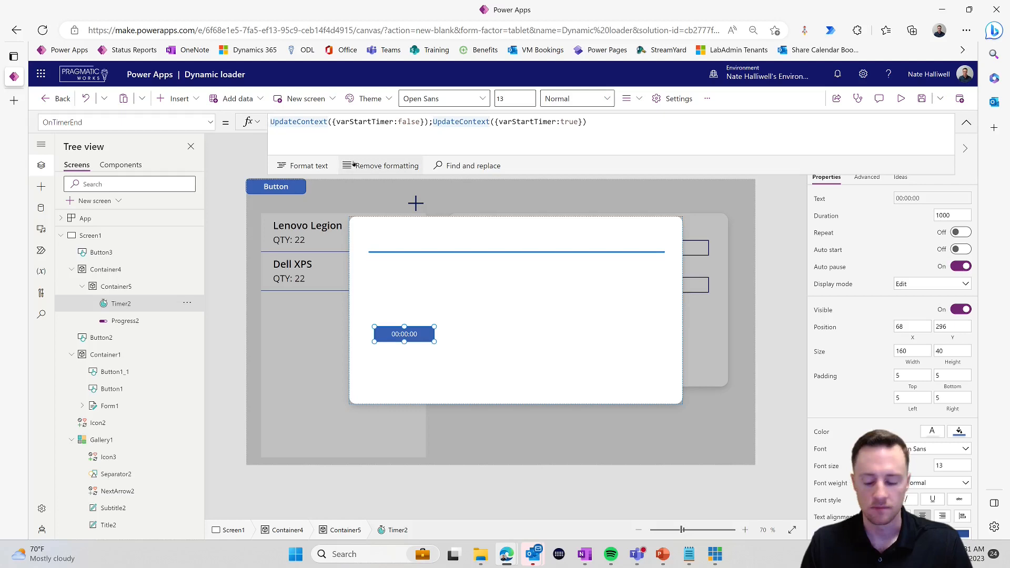
key("Home")
key("Return")
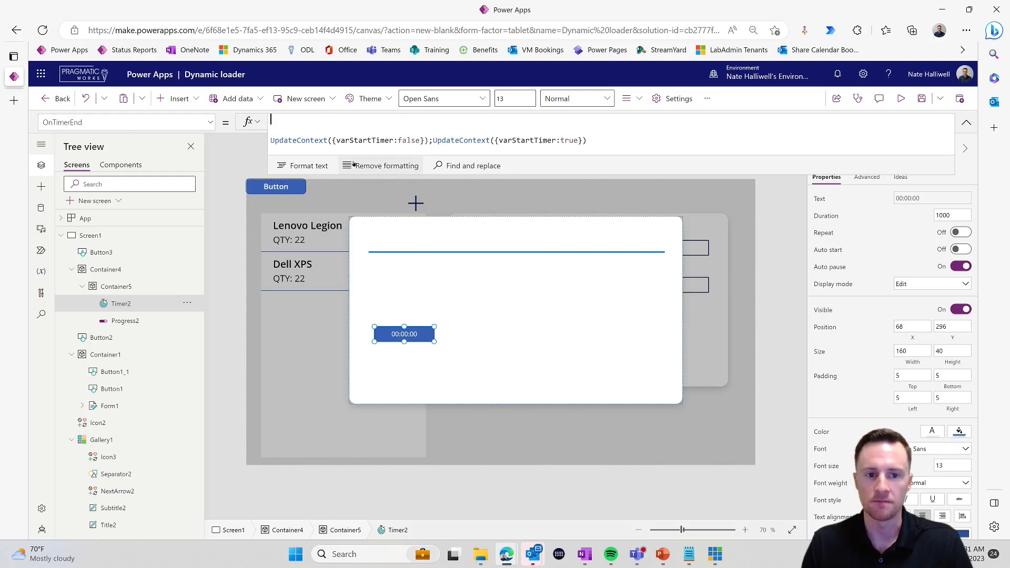
type("If(")
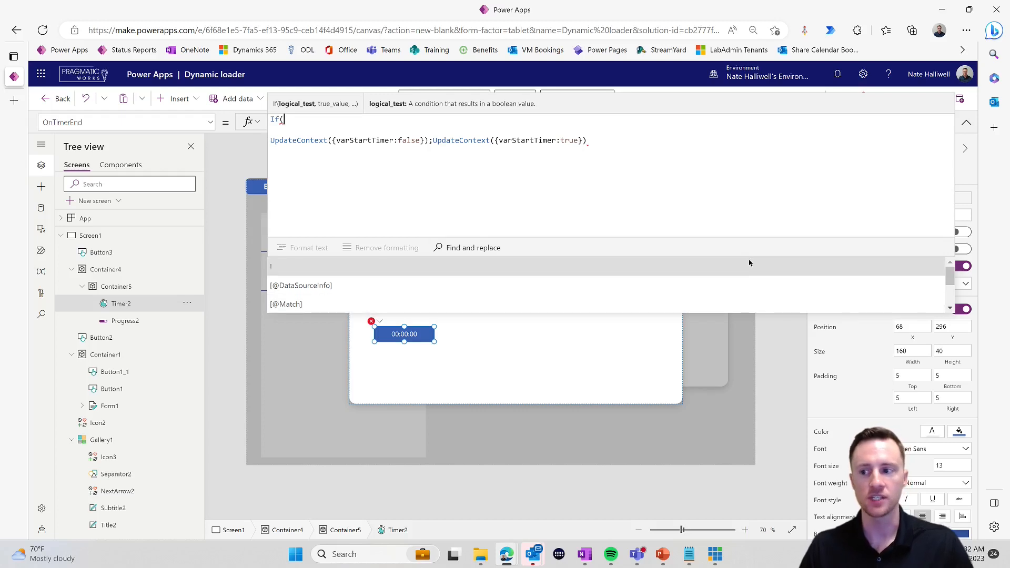
left_click(967, 123)
- Copy the whole CountIf formula from the progress bar's Value property and return to the timer's OnTimerEnd formula
left_click(551, 253)
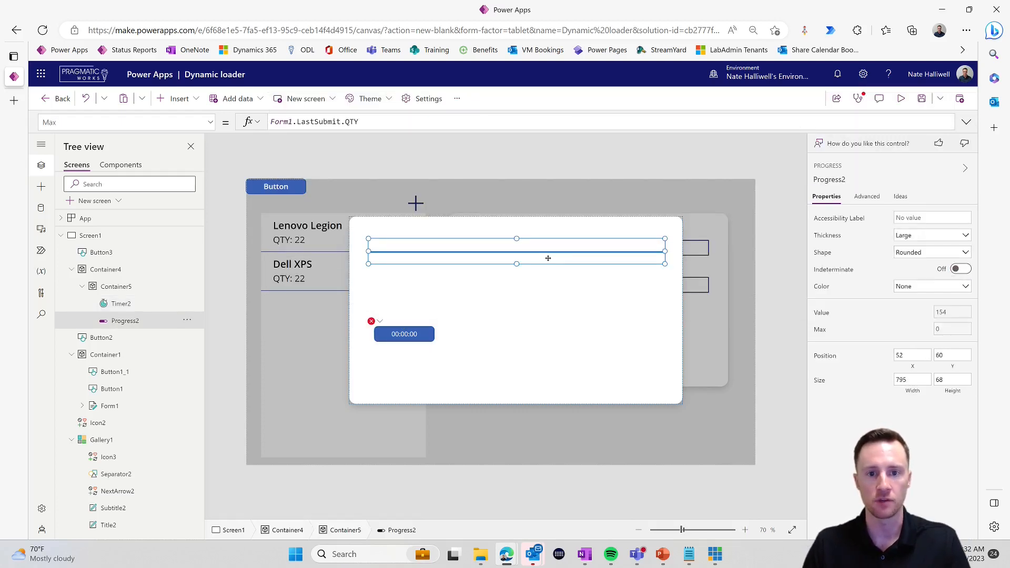
left_click(830, 316)
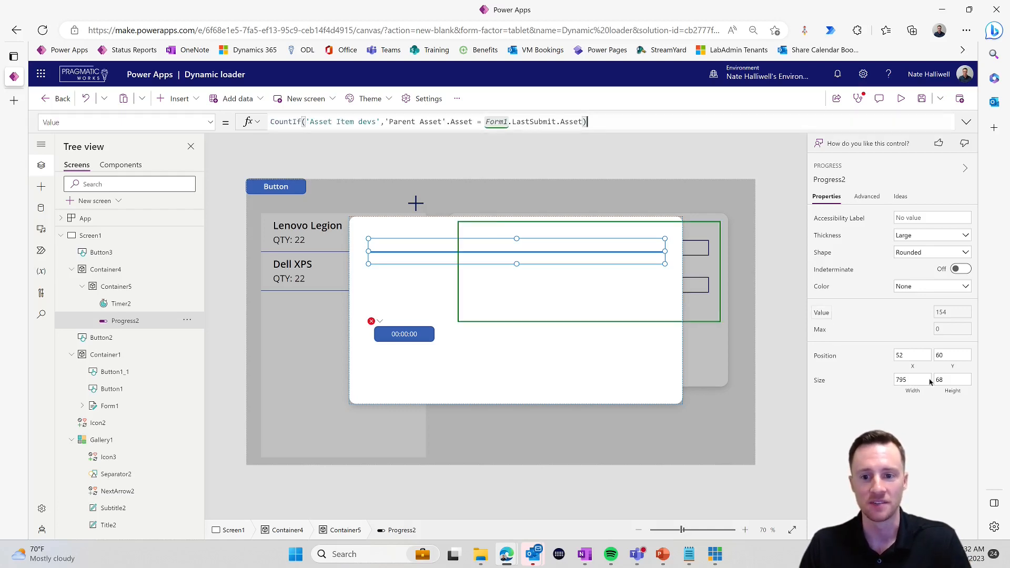
left_click(614, 121)
left_click_drag(614, 121, 269, 124)
key("ctrl+c")
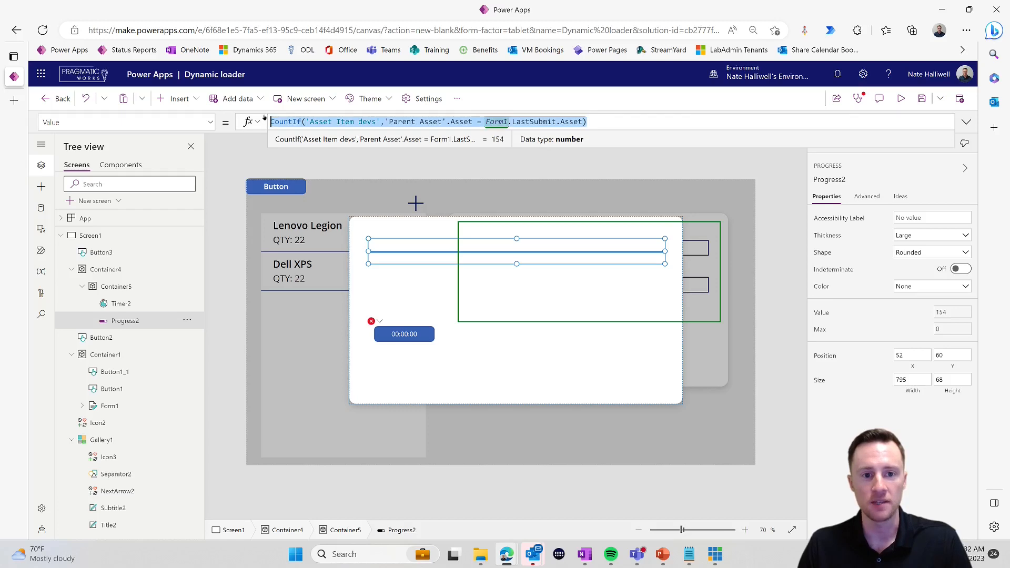
left_click(390, 335)
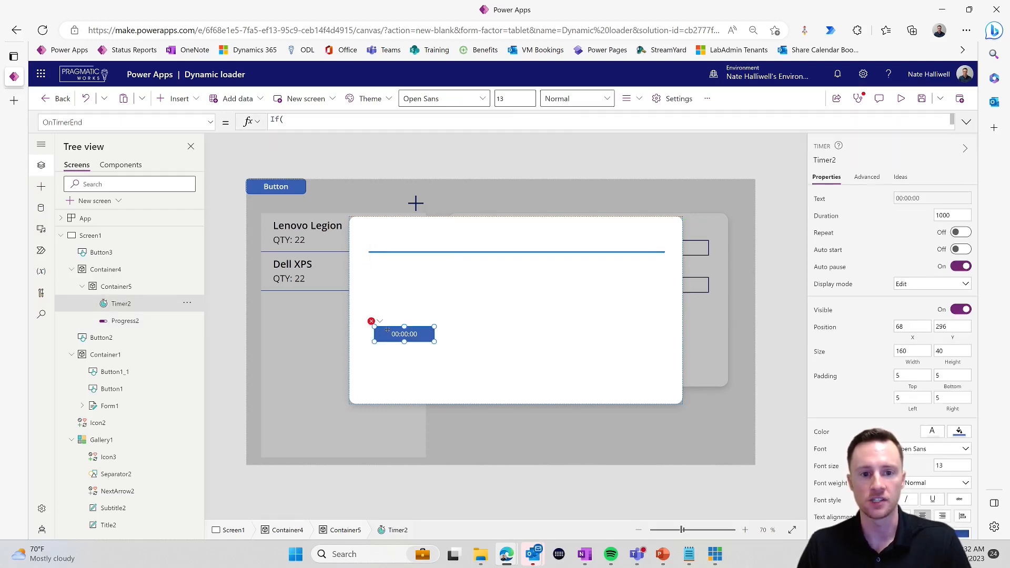
- Set the If condition in the timer's OnTimerEnd to the copied CountIf equal to Form1.LastSubmit.QTY, copied from the progress bar's Max property
key("ctrl+v")
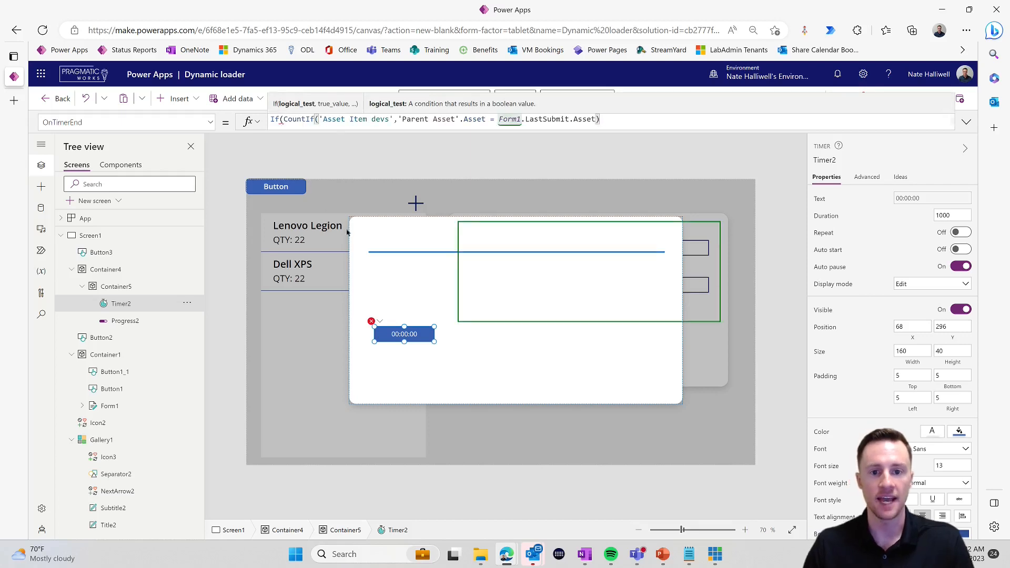
type("=")
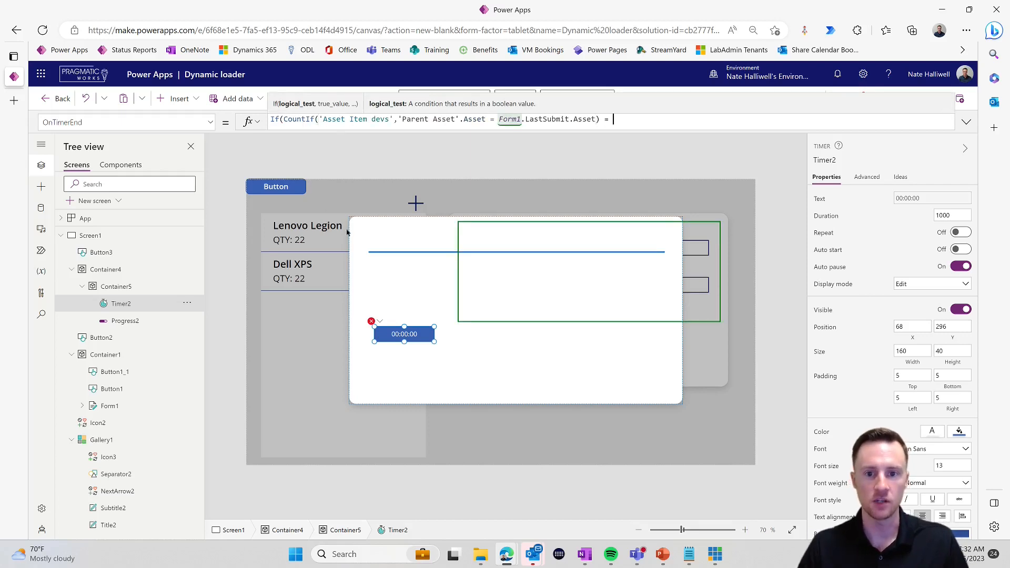
left_click(424, 251)
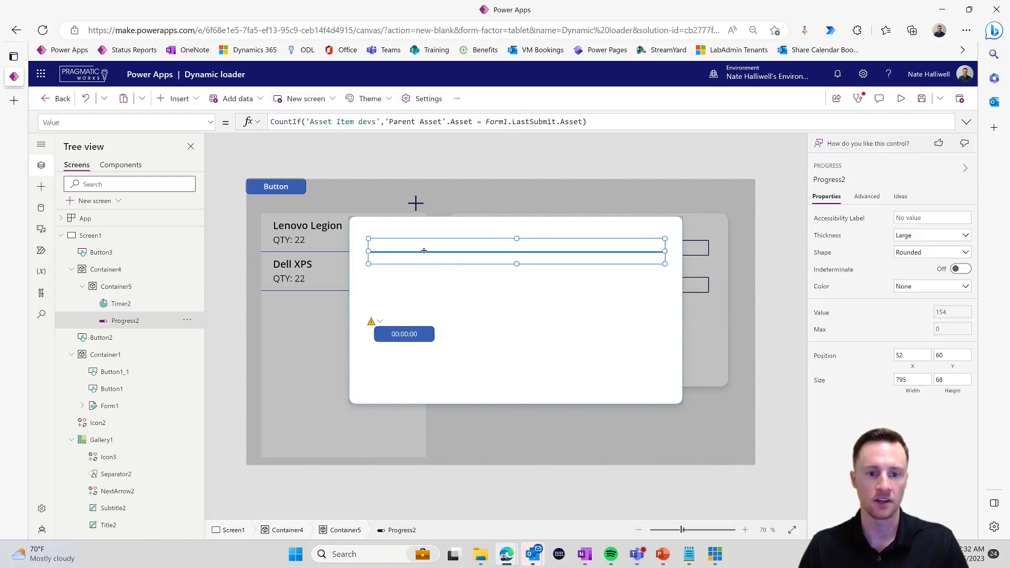
left_click(821, 330)
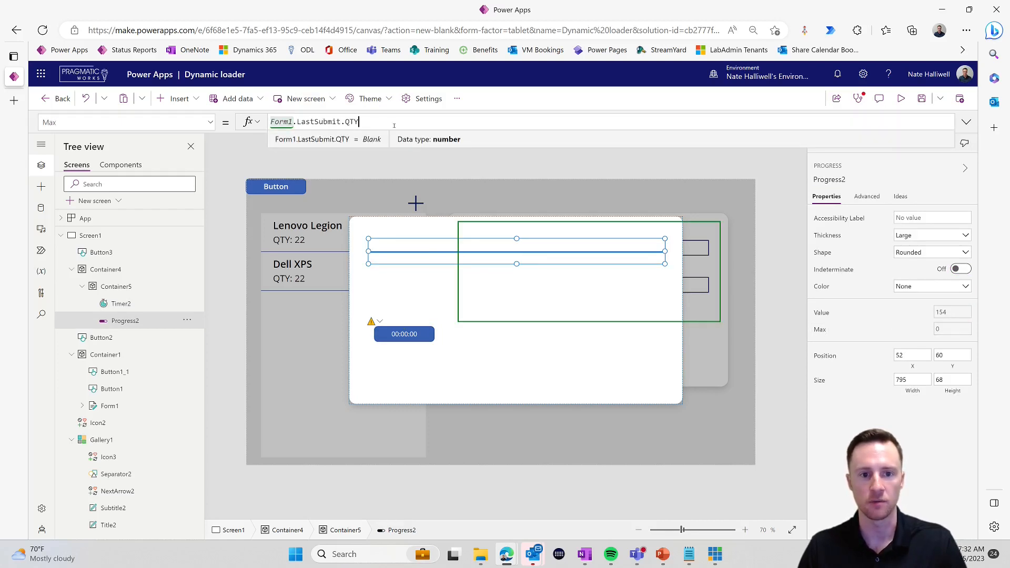
triple_click(387, 127)
key("ctrl+c")
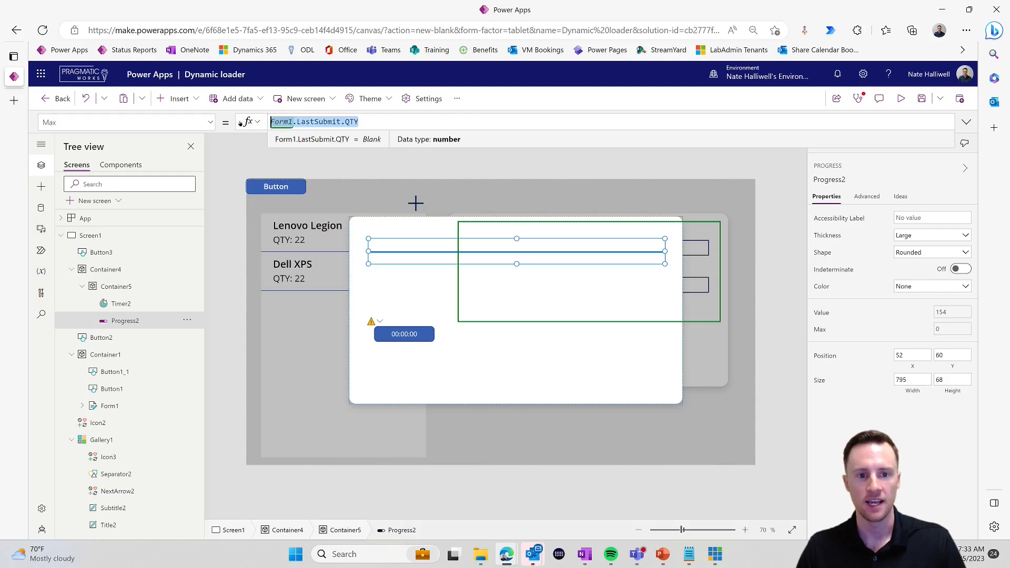
left_click(395, 298)
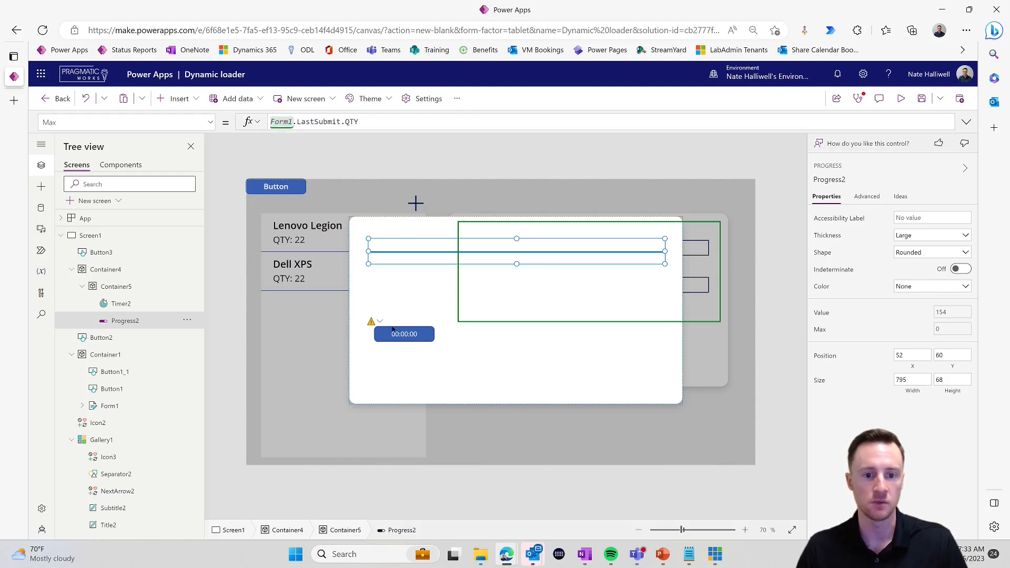
left_click(425, 331)
left_click(629, 126)
key("ctrl+v")
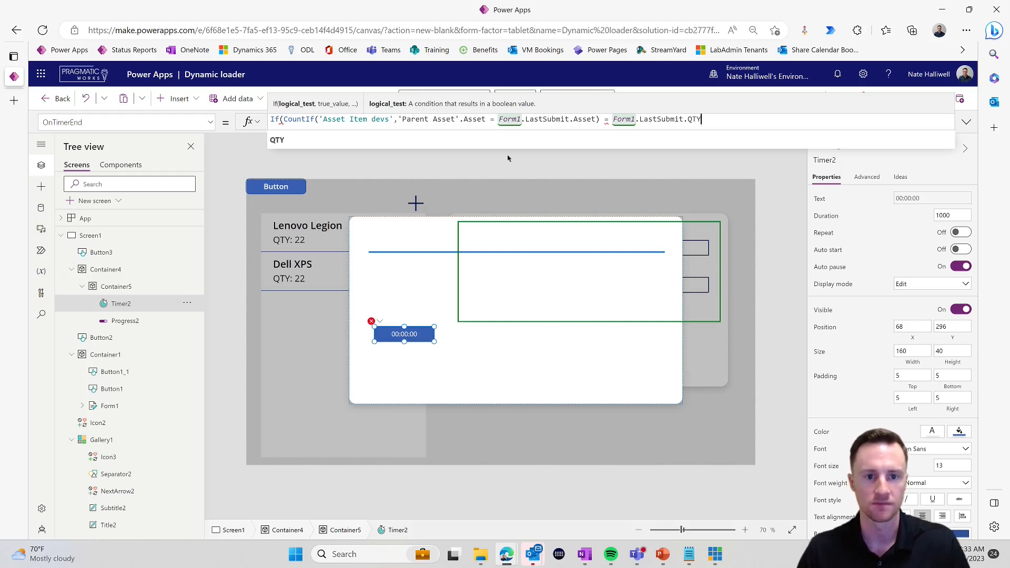
- Add UpdateContext({varLoader:false}) as the true result of the If in the OnTimerEnd formula
type(",")
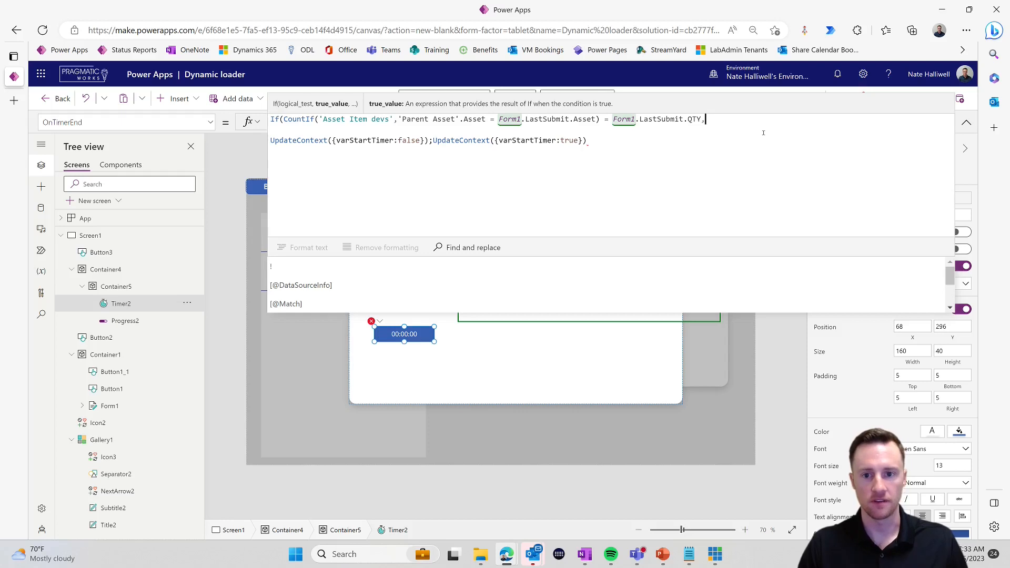
type("Upda")
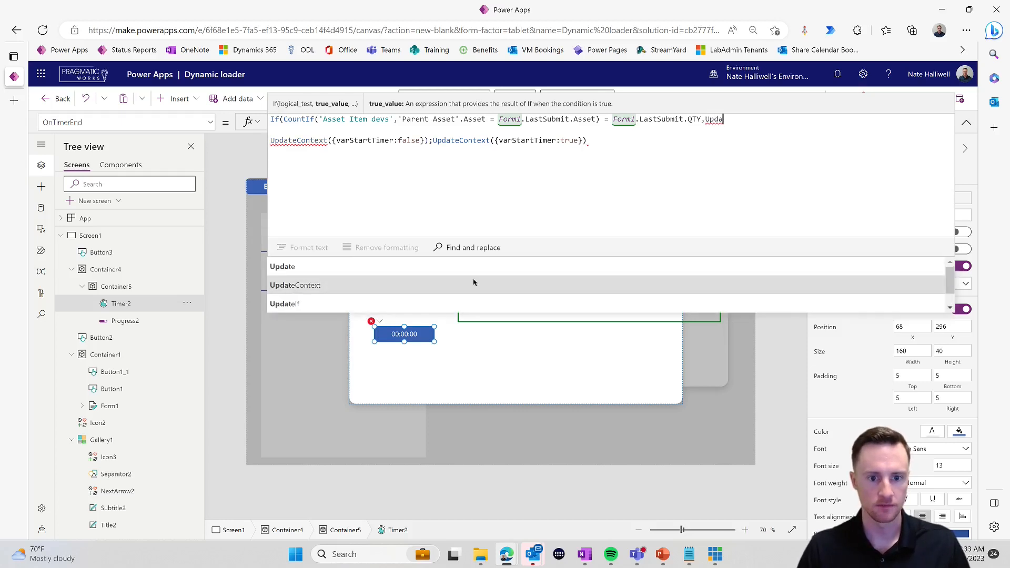
left_click(474, 285)
type("{")
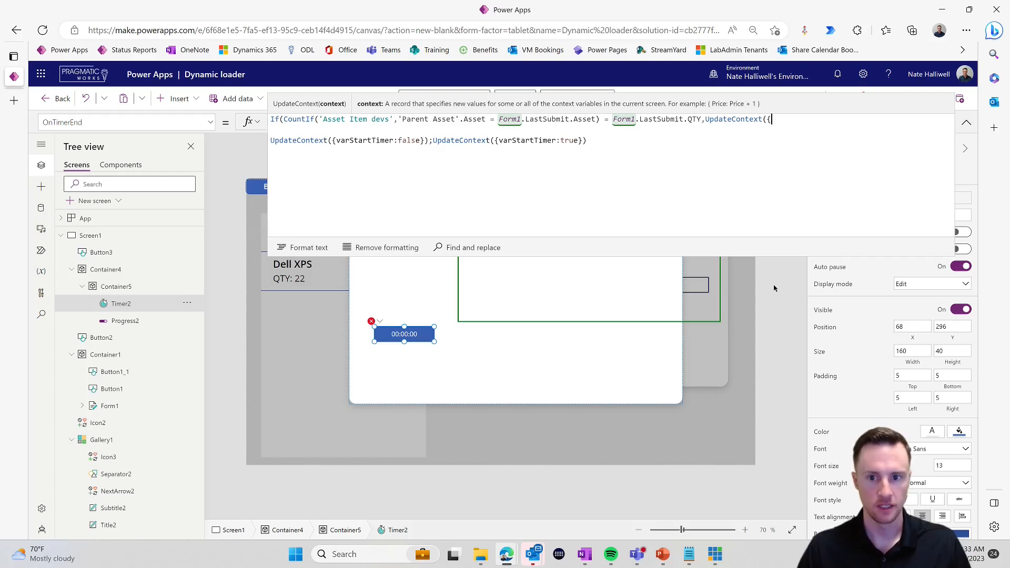
type("varLoader:")
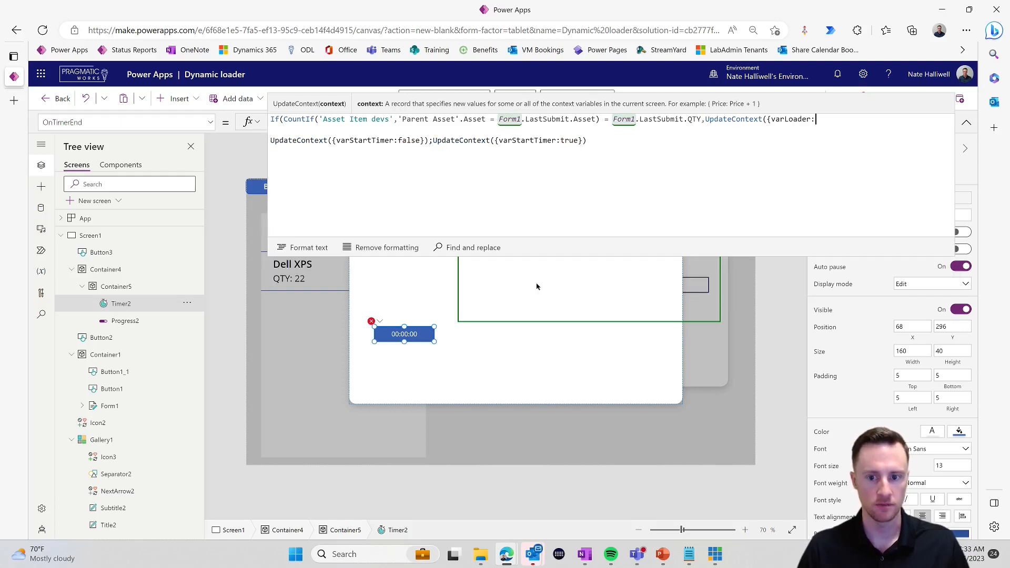
type("false")
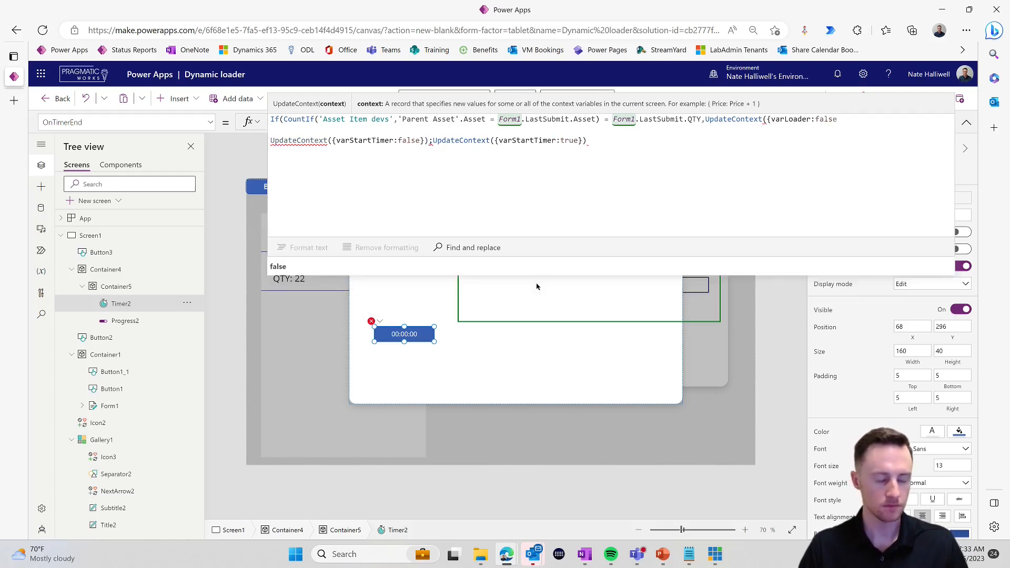
type("})")
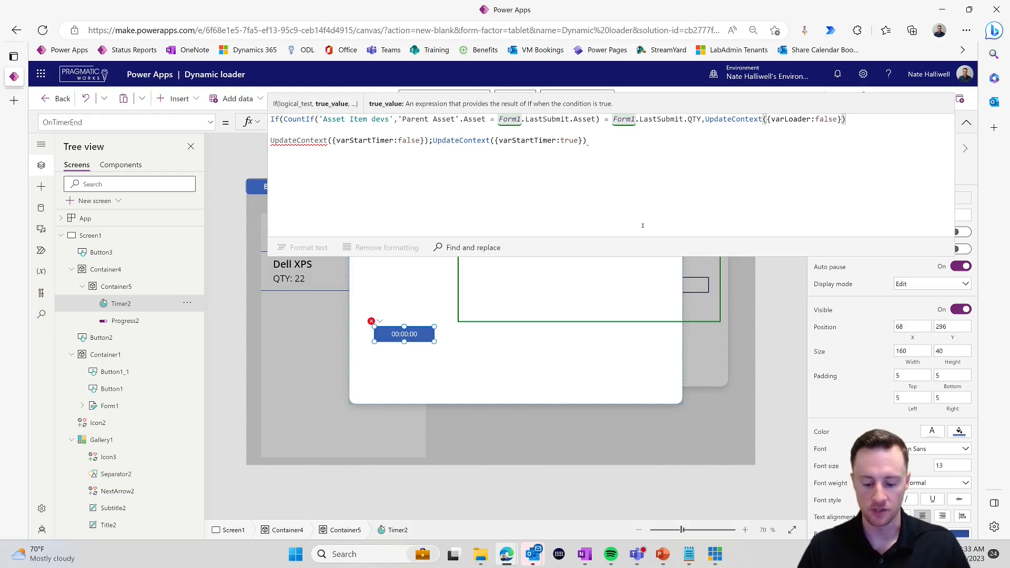
- Begin the If's else branch on a new line with Refresh('Asset Item devs'); ahead of the existing UpdateContext calls
type(",")
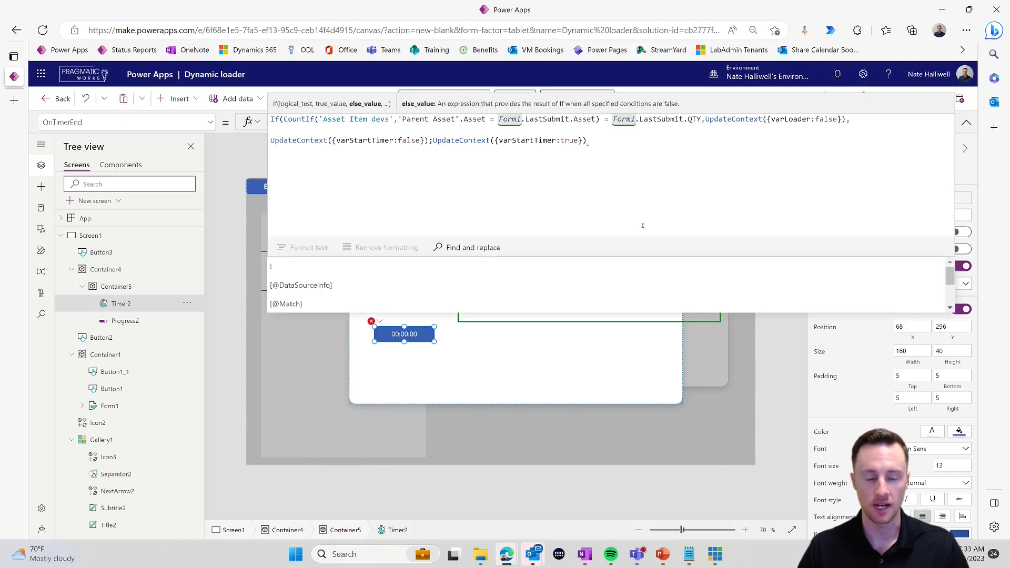
key("shift+Return")
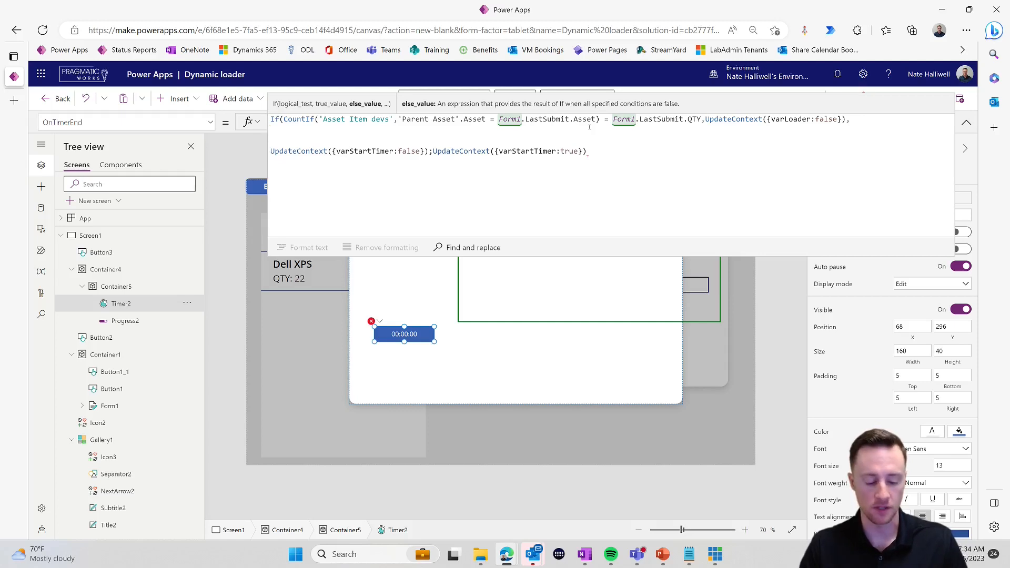
type("Refr")
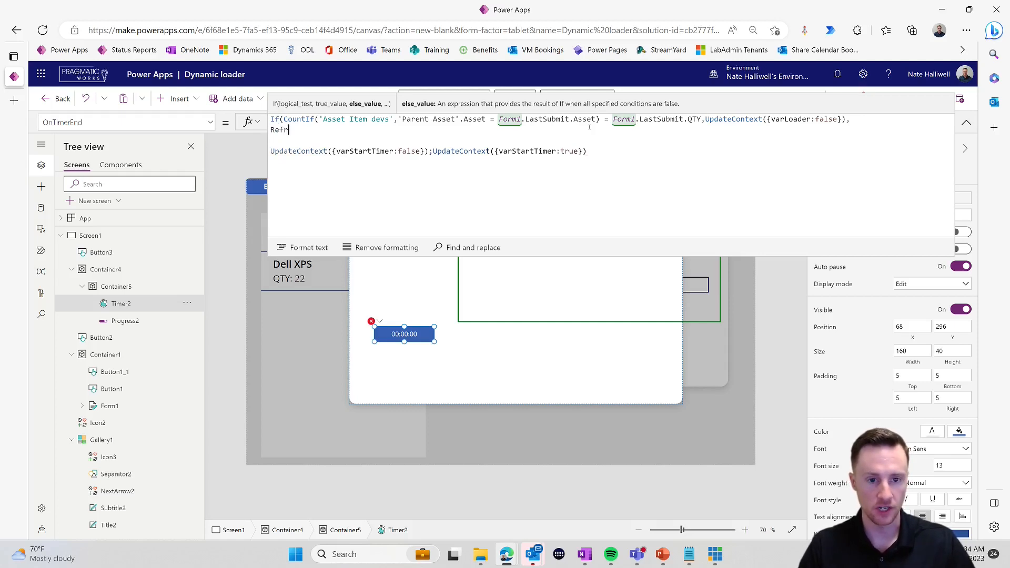
type("esh(")
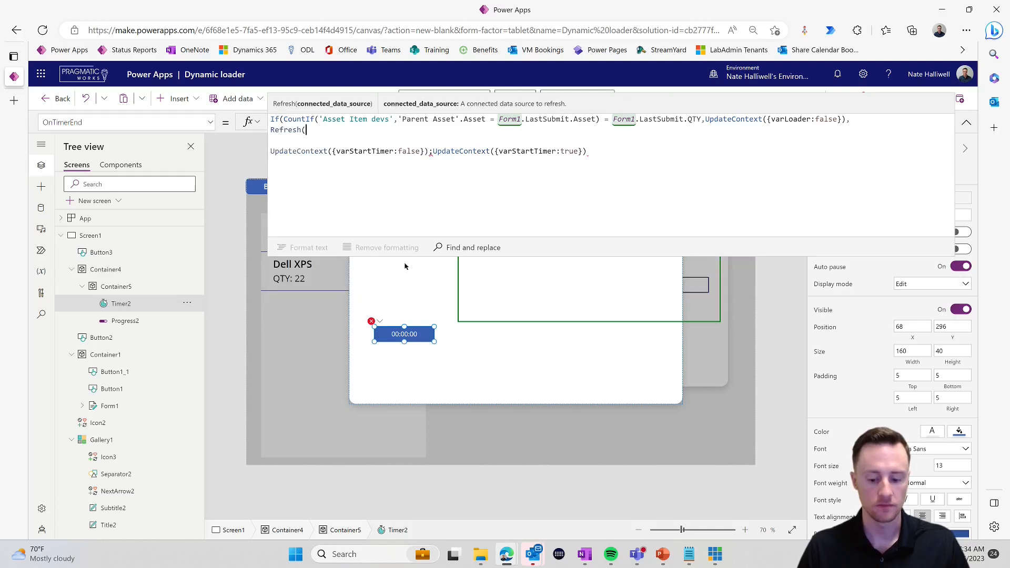
type("it")
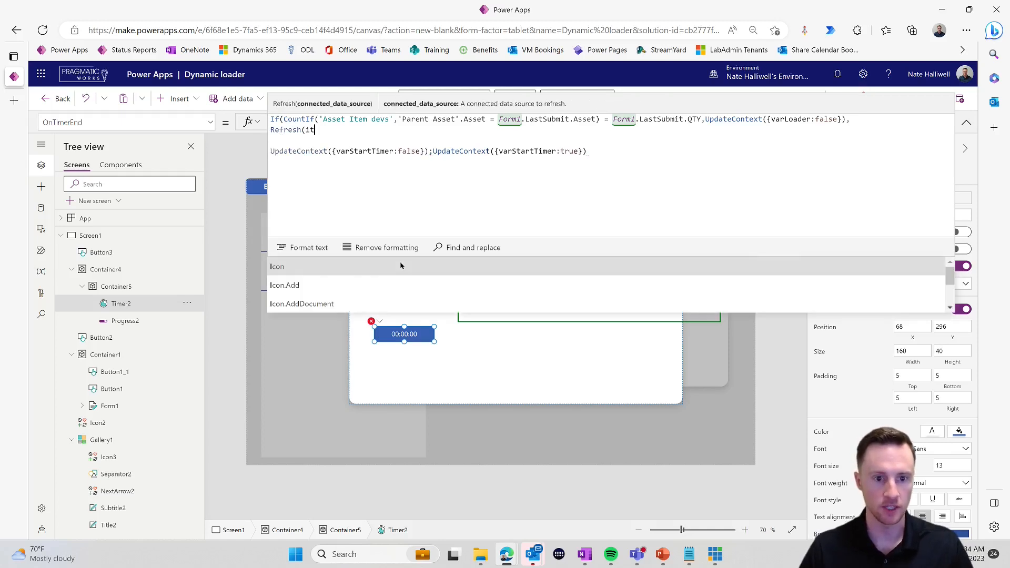
left_click(405, 304)
type(");")
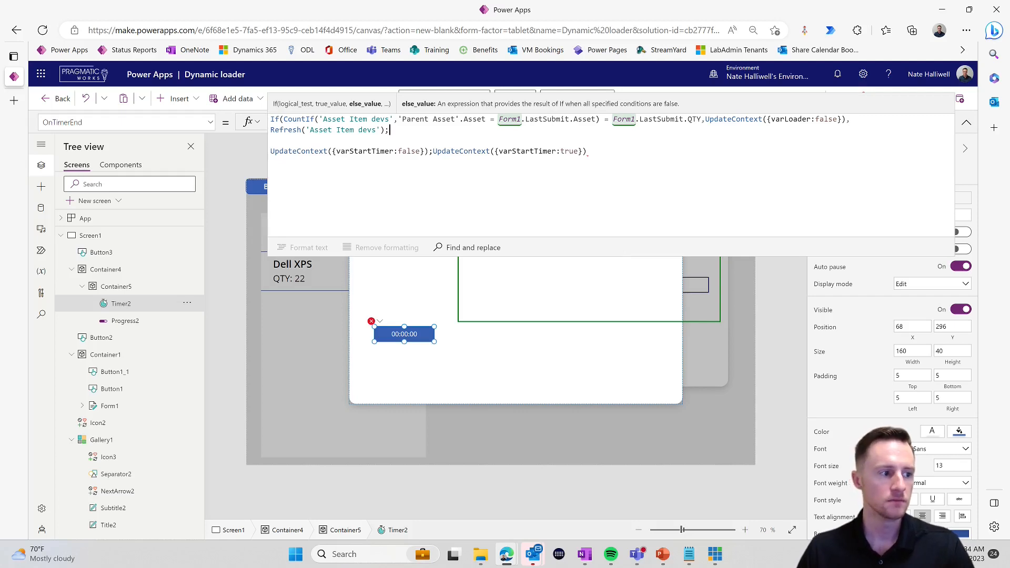
- Close the If function after the last UpdateContext call and format the OnTimerEnd formula text
left_click(590, 152)
type(")")
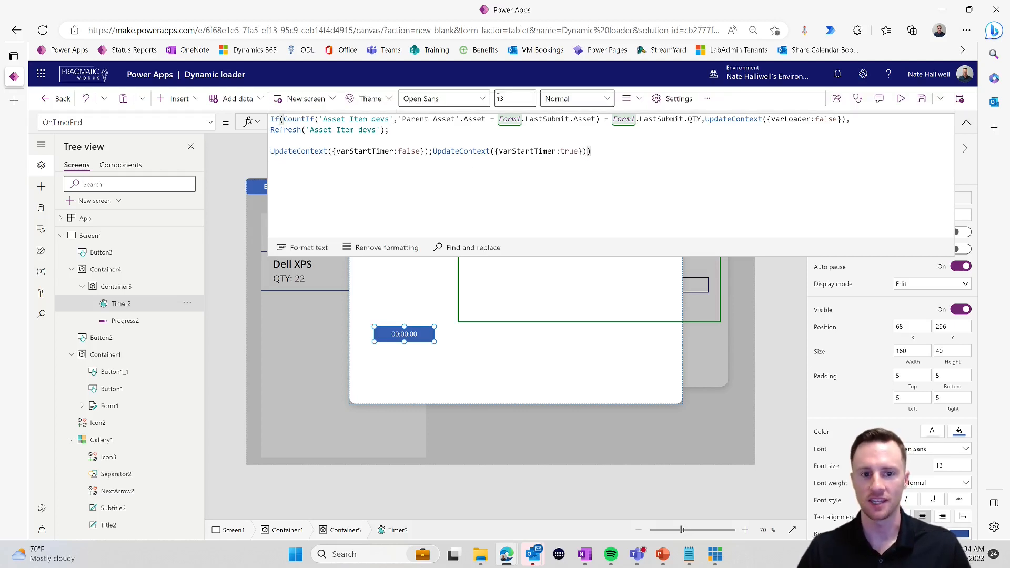
left_click(324, 248)
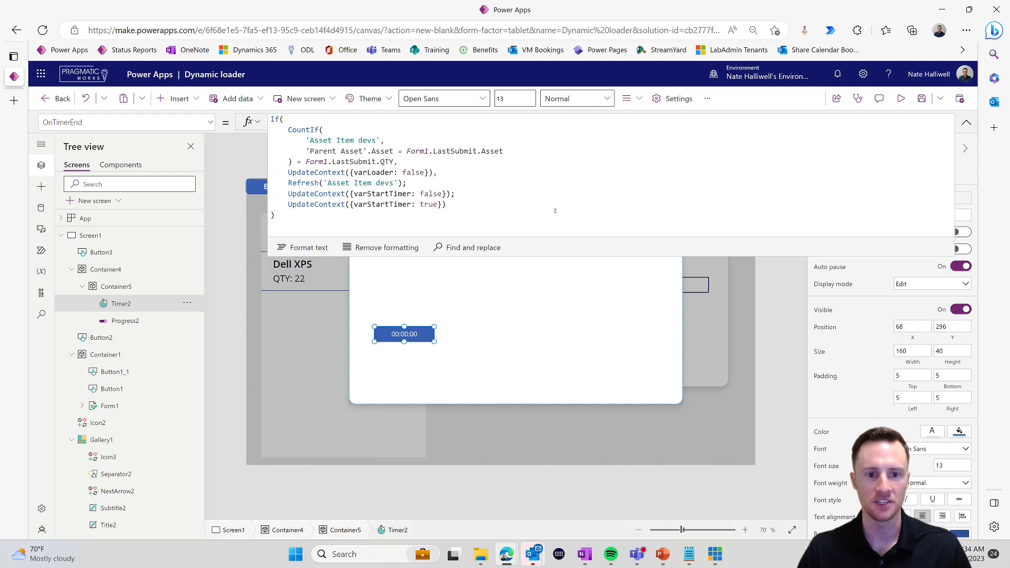
- Test the loader in preview by submitting a new asset named "el gato stream deck" with QTY 15, and return to the editor with the formula bar collapsed
left_click(901, 99)
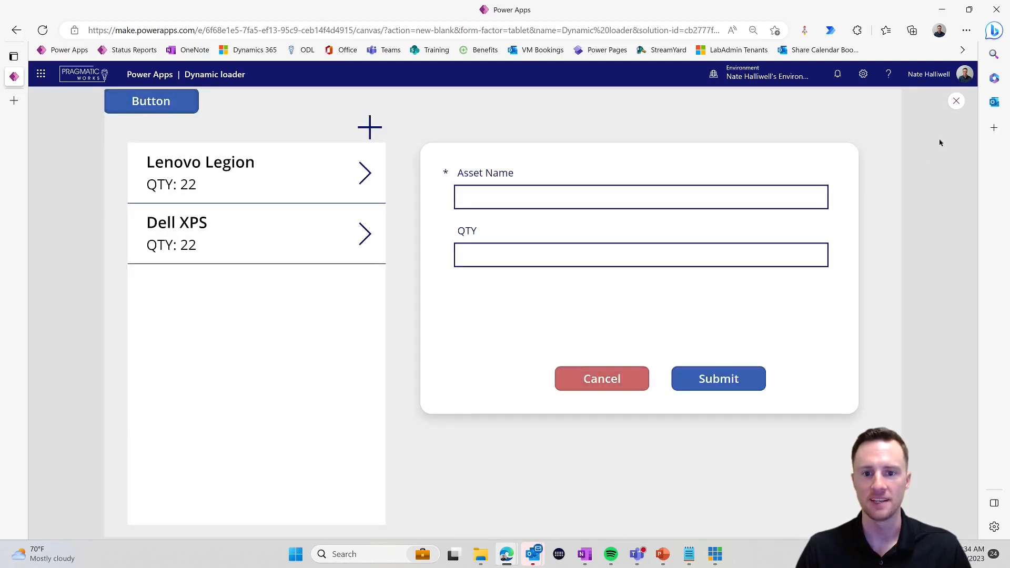
left_click(529, 197)
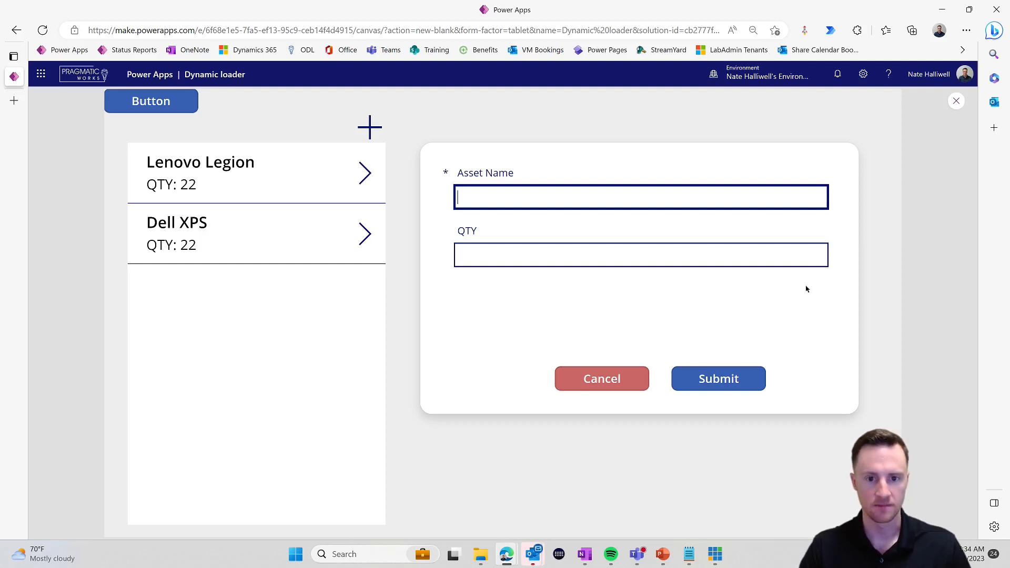
type("el gato")
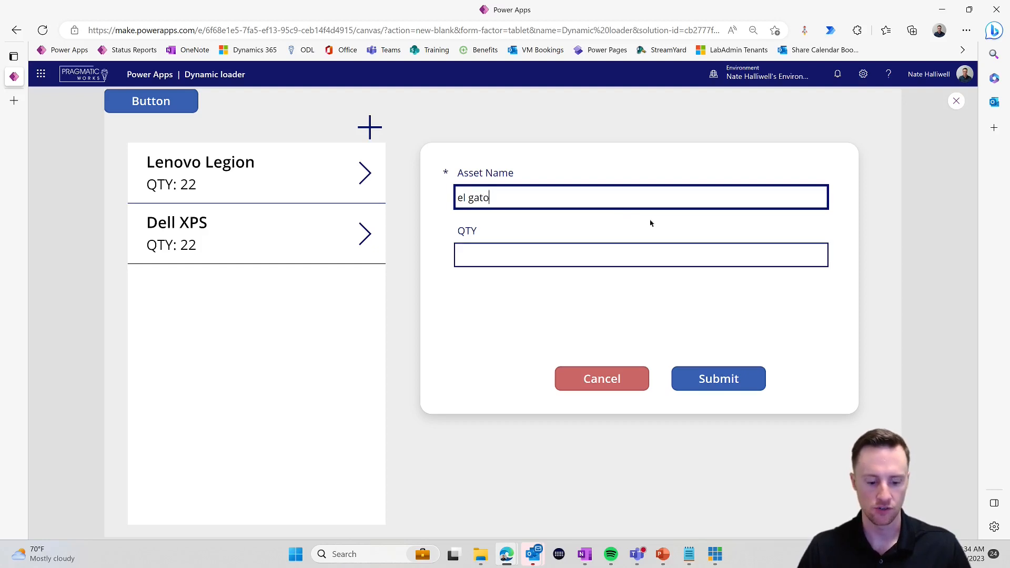
type(" stream deck")
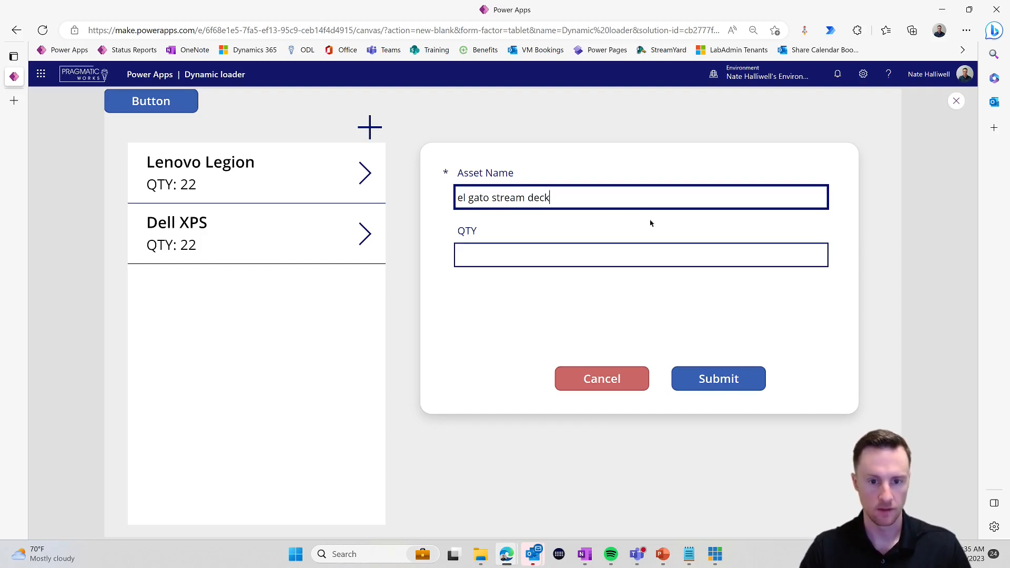
left_click(613, 267)
type("15")
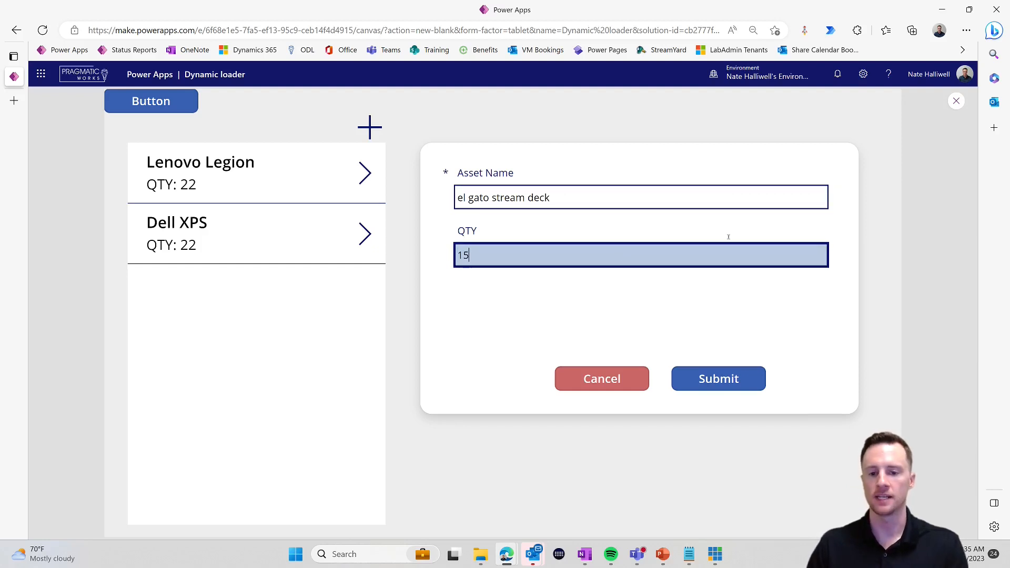
left_click(742, 387)
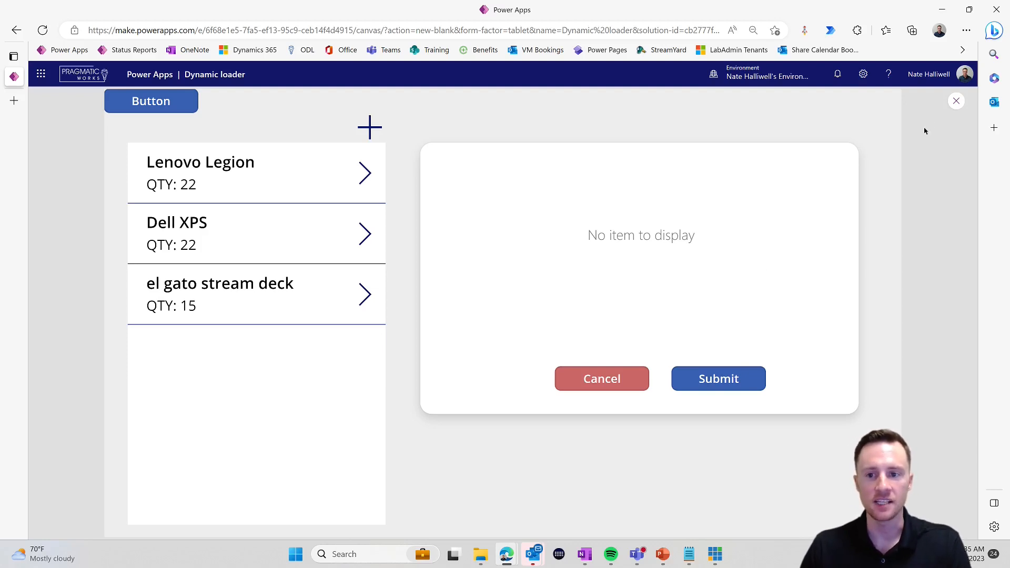
left_click(956, 101)
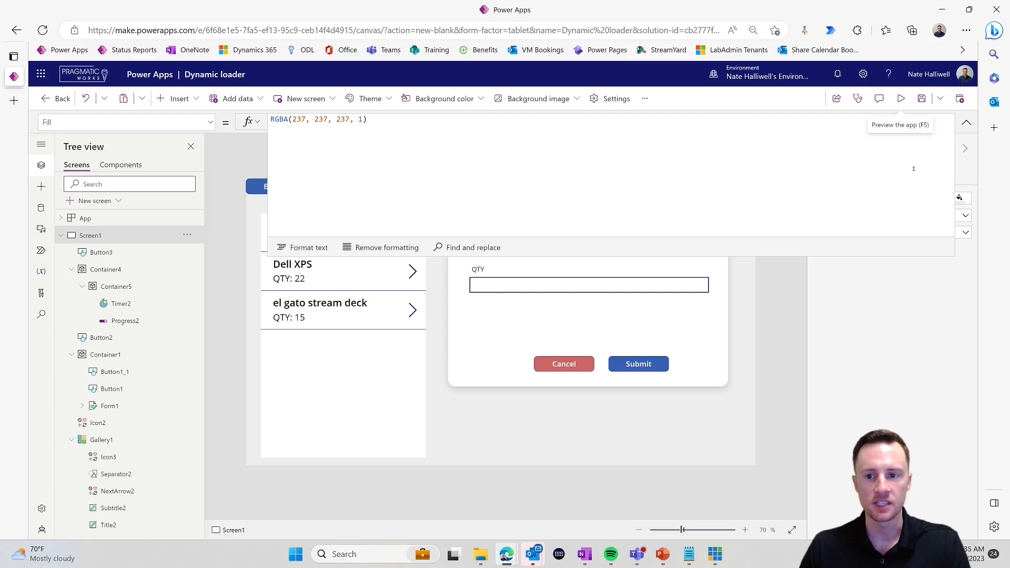
left_click(967, 122)
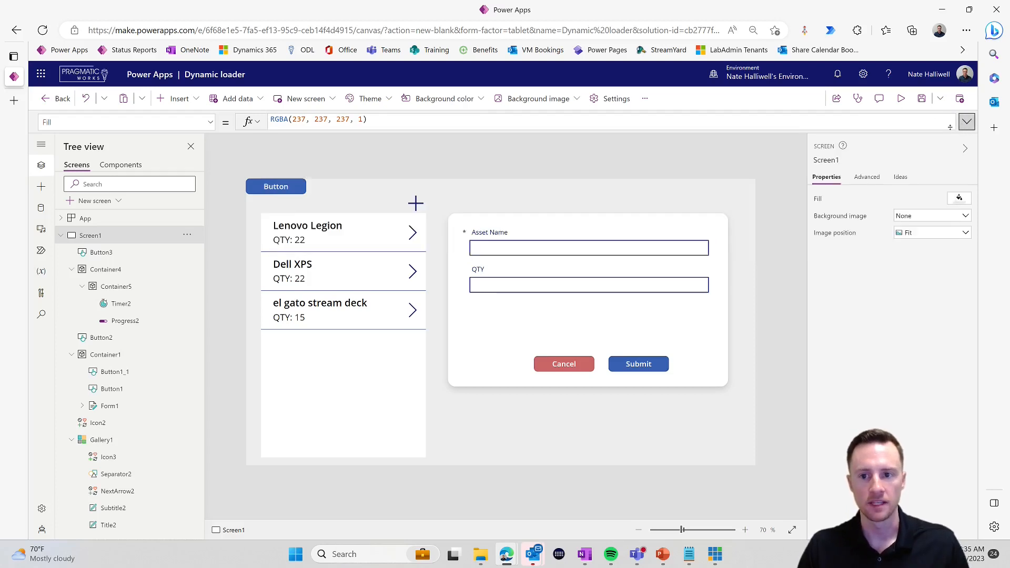
- Preview the app again, cancel the empty form, start a blank new asset entry and exit the preview
left_click(901, 98)
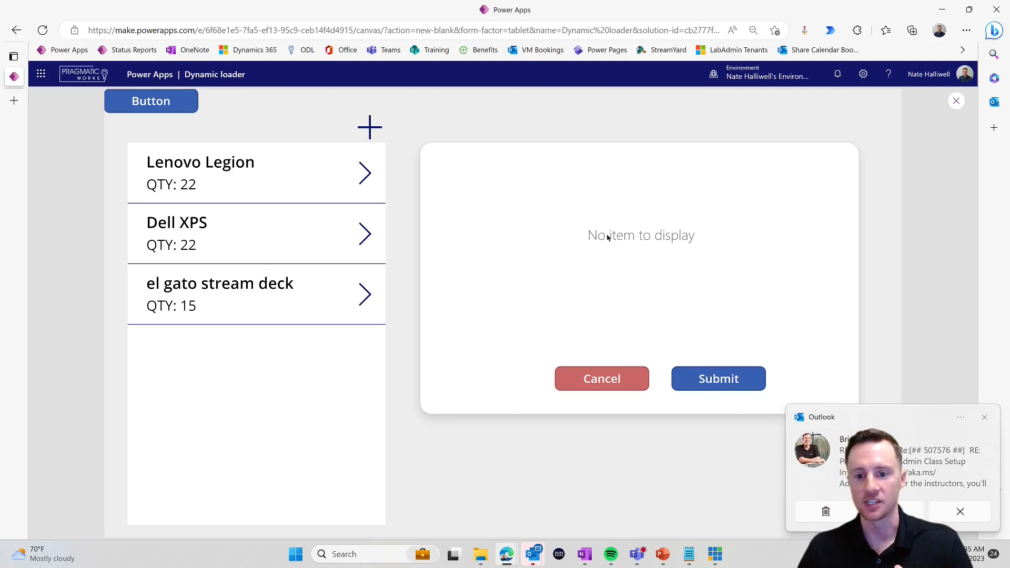
left_click(985, 417)
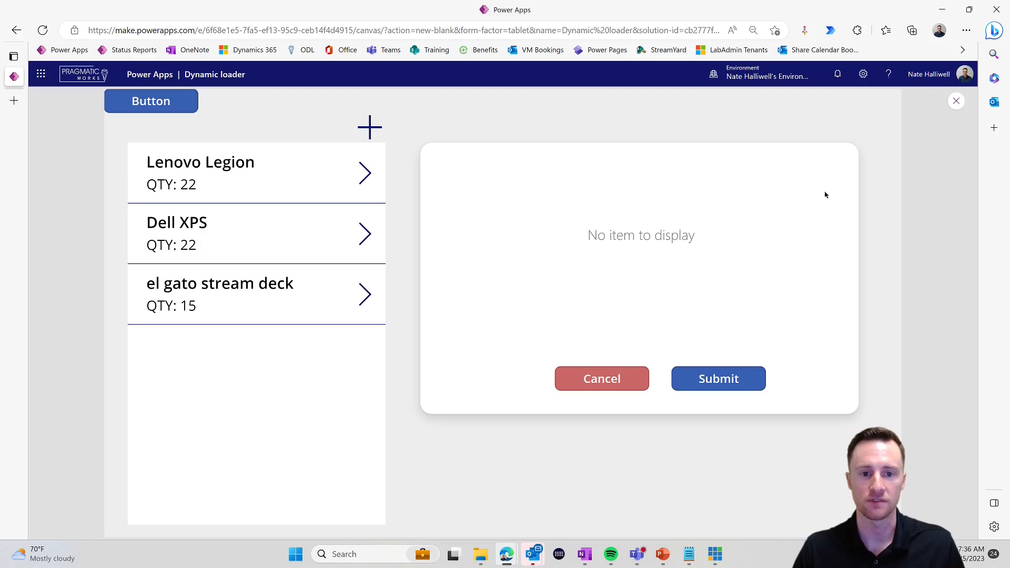
left_click(602, 381)
left_click(370, 127)
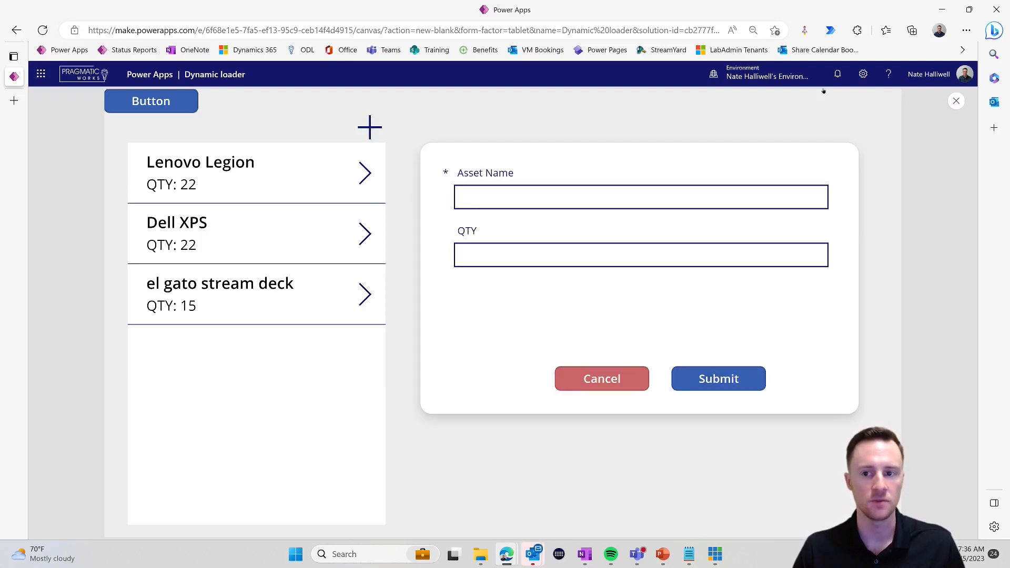
key("Escape")
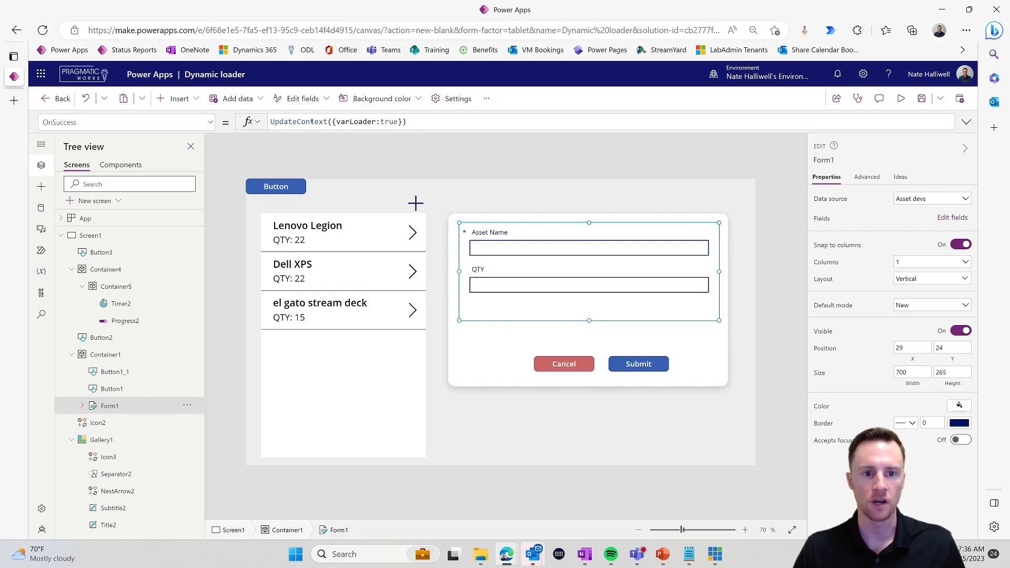
- Add varStartTimer:false after varLoader:true in the UpdateContext record of Form1's OnSuccess formula
left_click(415, 124)
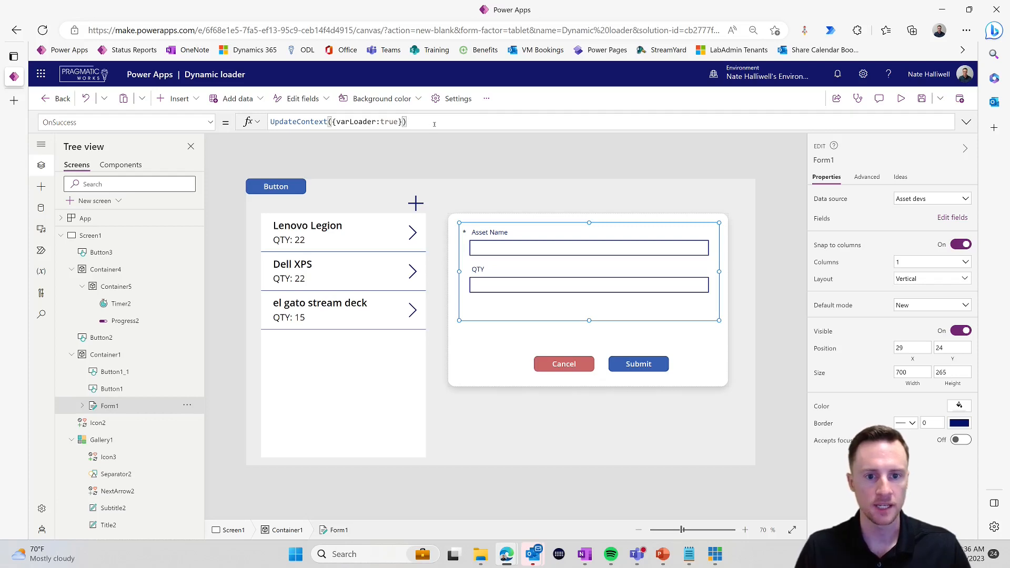
key("Left")
key("Left")
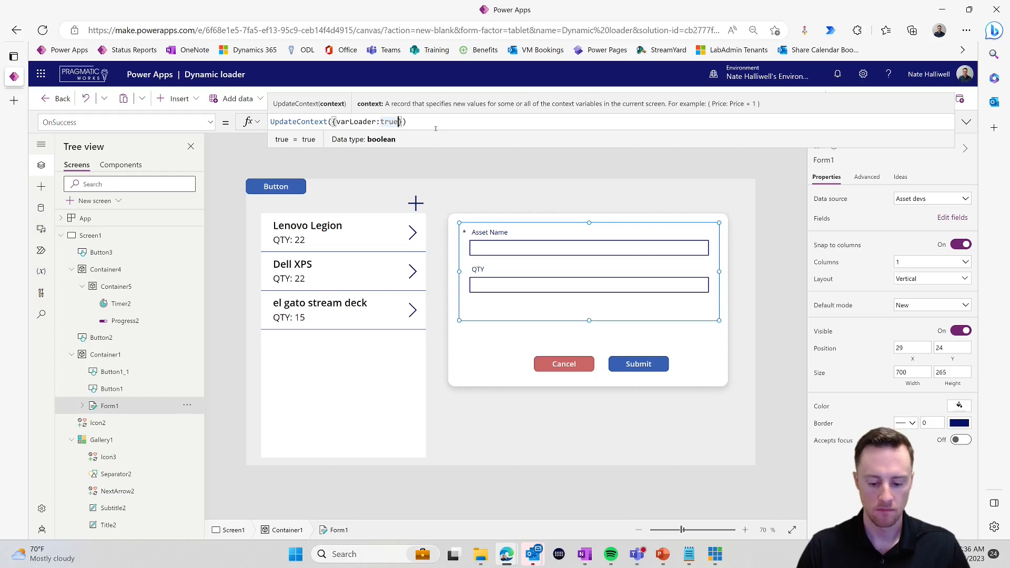
type(",")
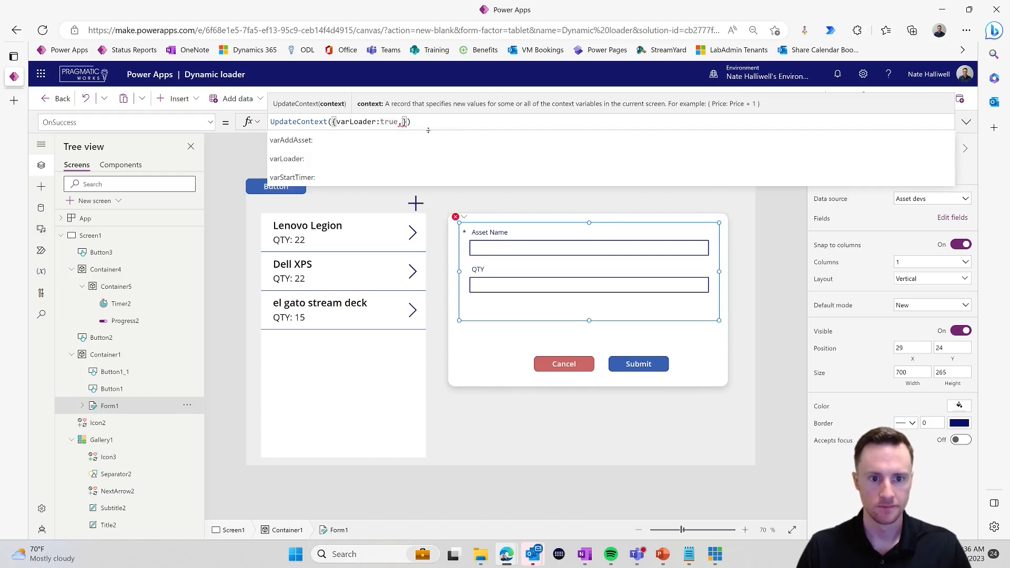
left_click(376, 179)
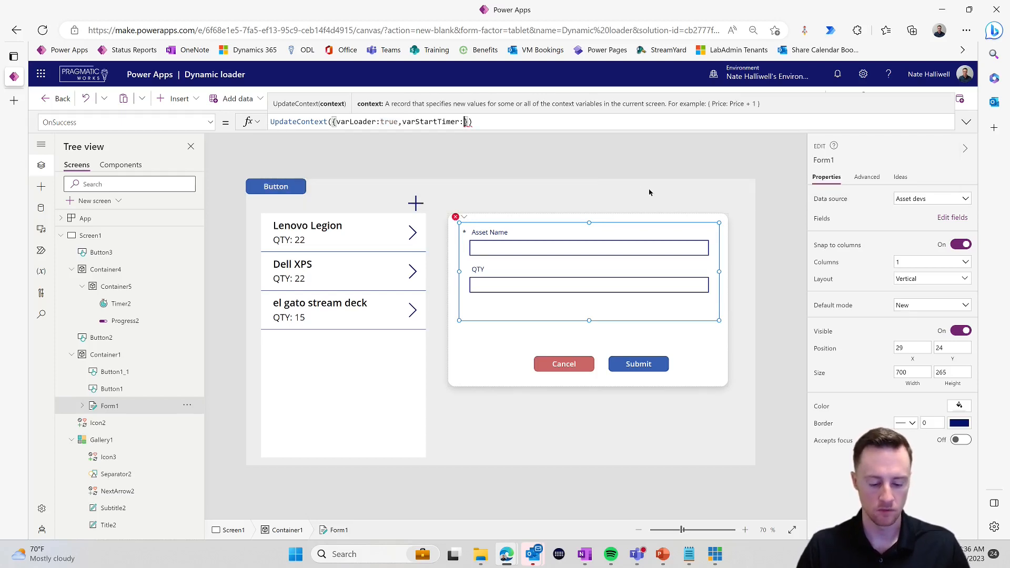
type("false")
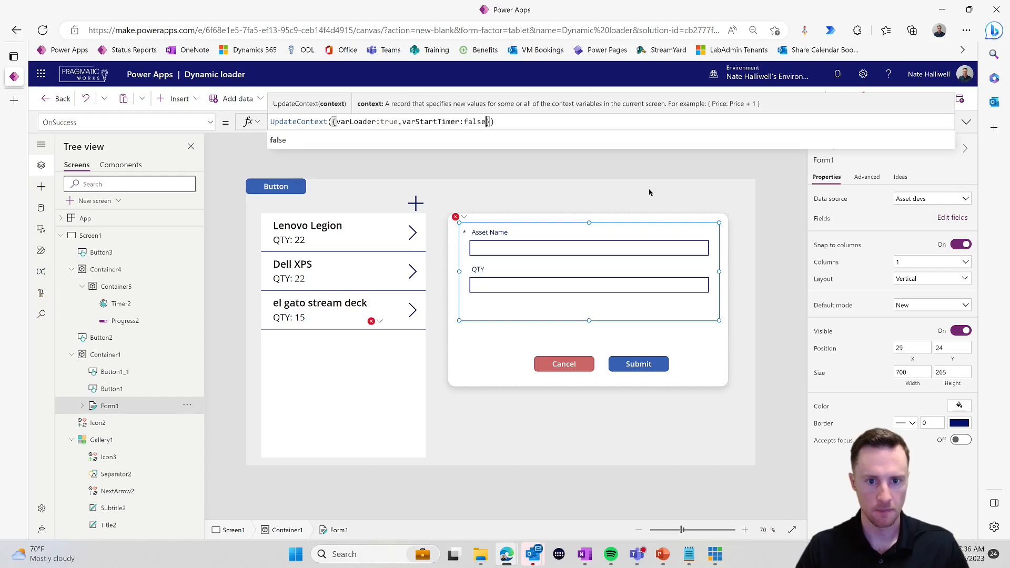
- Append a semicolon and a second line, UpdateContext({varStartTimer:true}), to Form1's OnSuccess formula
key("End")
type(";")
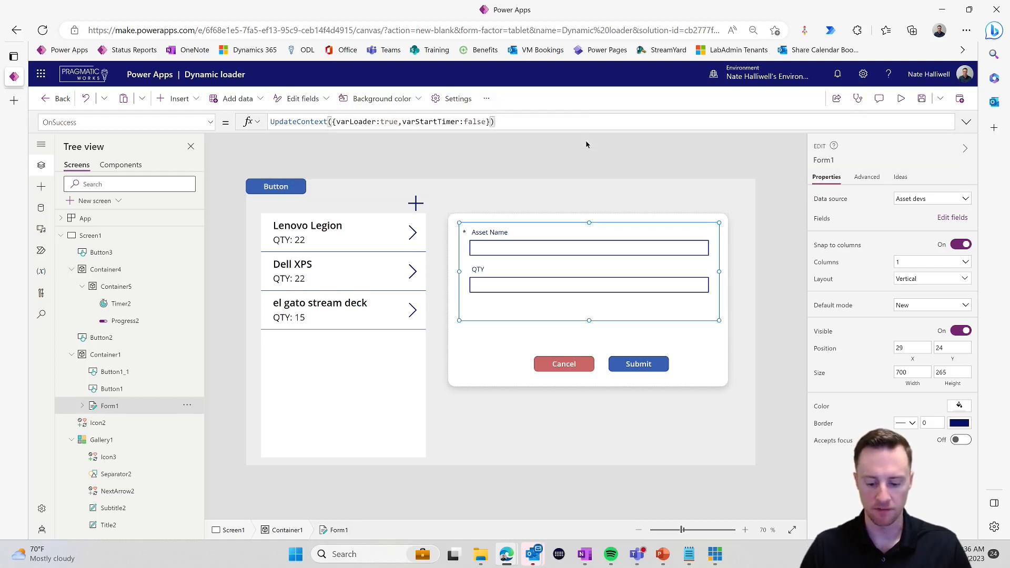
key("shift+Return")
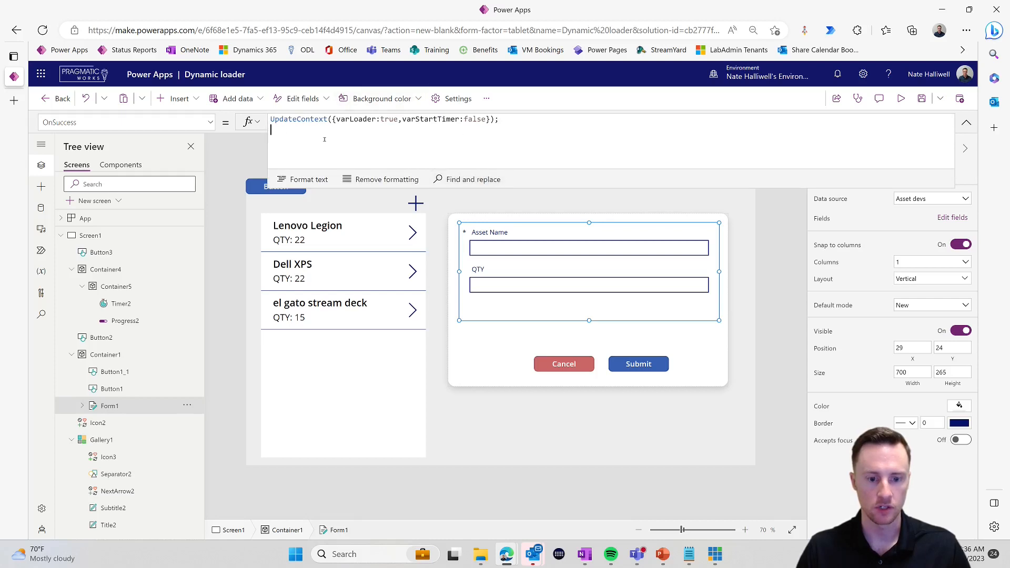
type("updat")
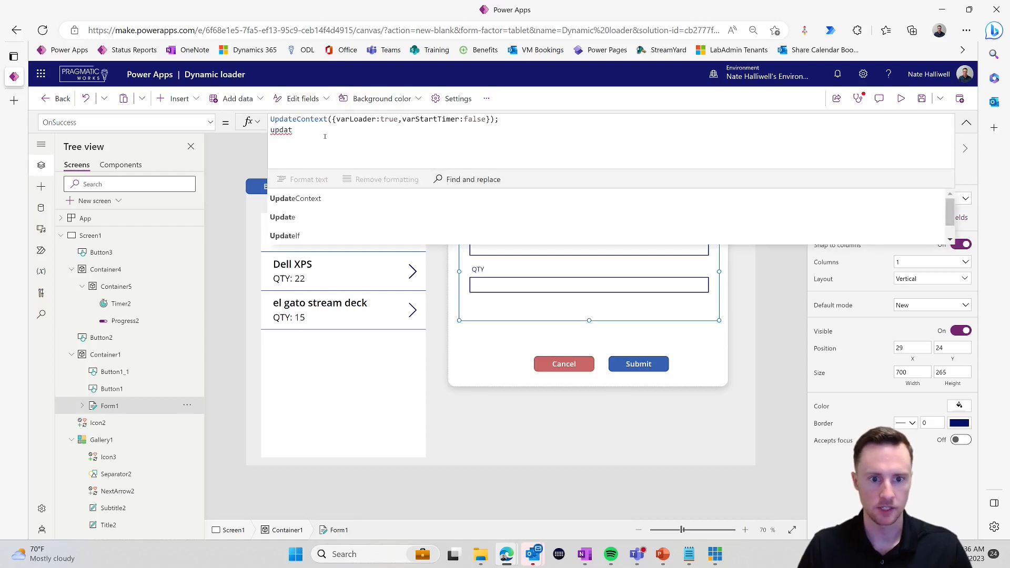
left_click(327, 199)
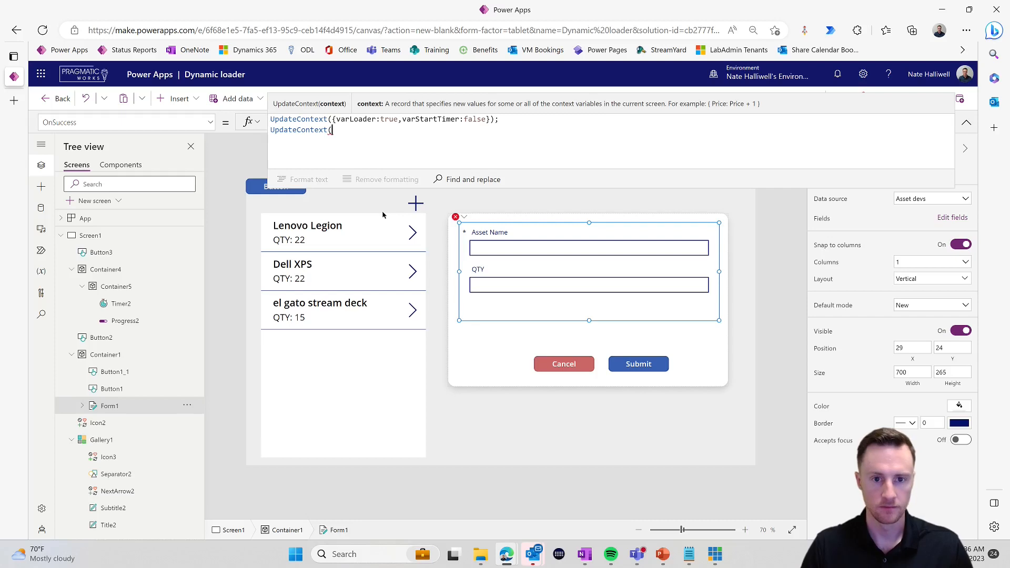
type("{var")
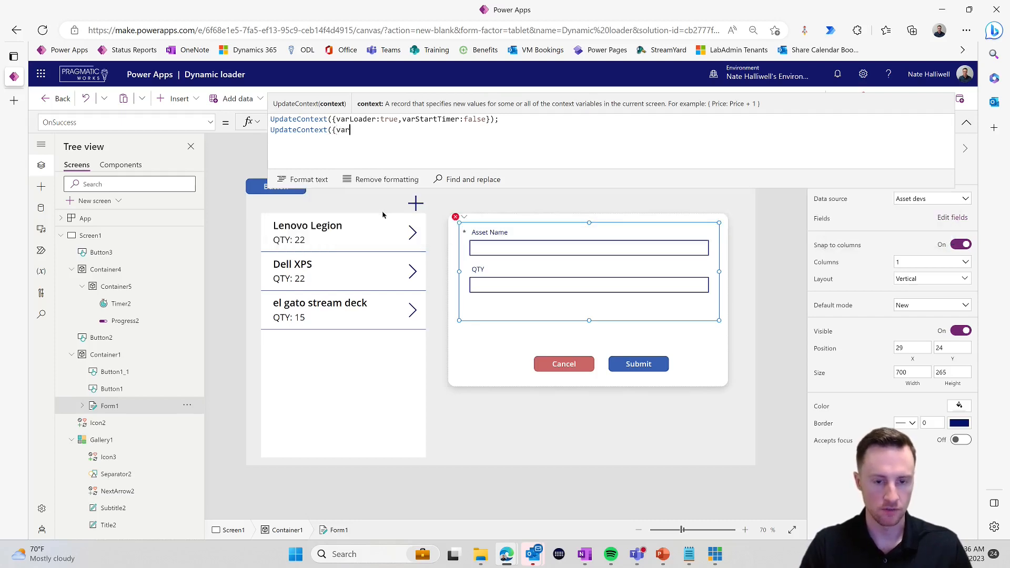
left_click(398, 236)
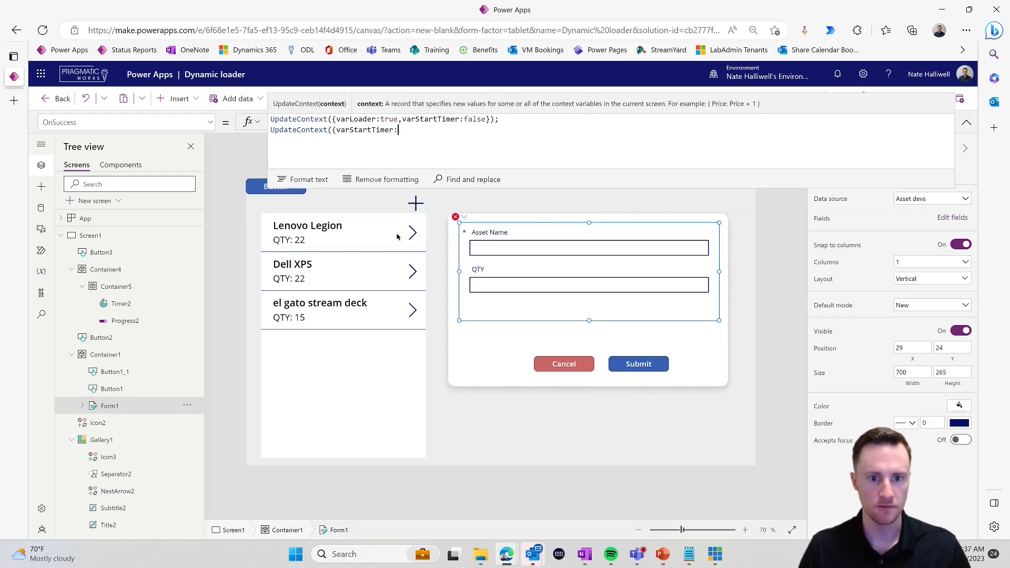
type("true")
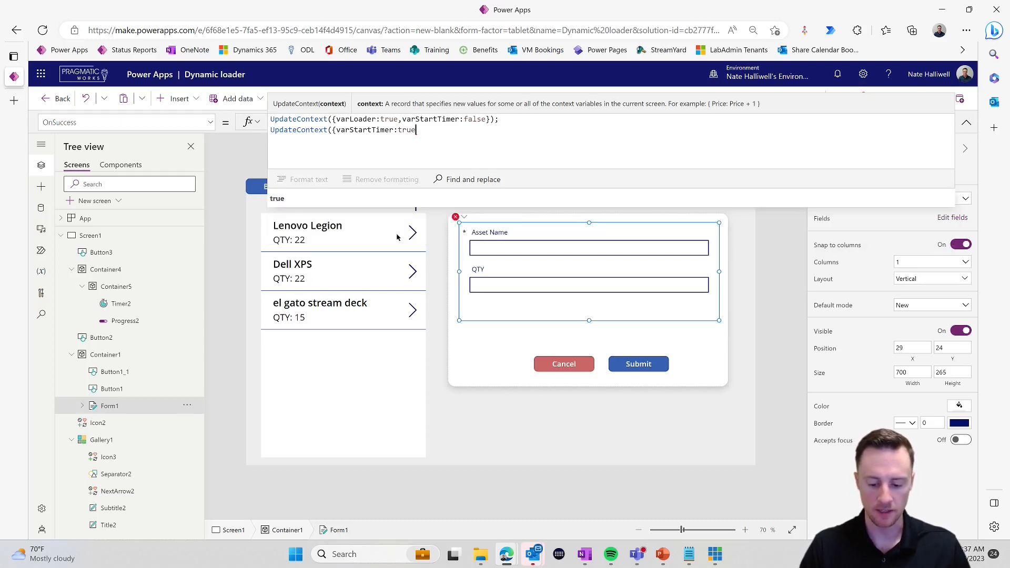
type("})")
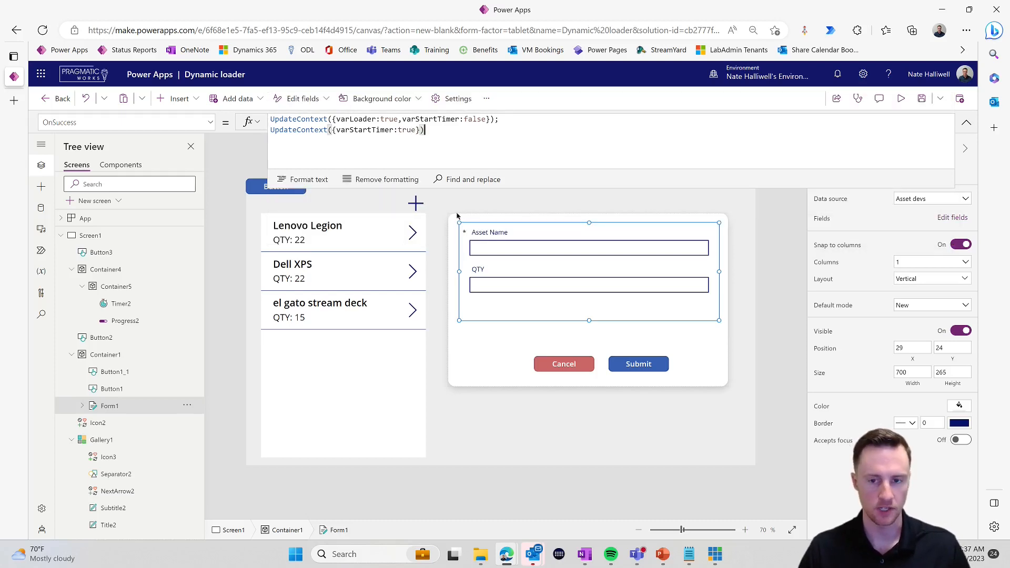
- Test the loader in preview by submitting a new asset named "blah blah" with QTY 6, and return to the editor
left_click(901, 99)
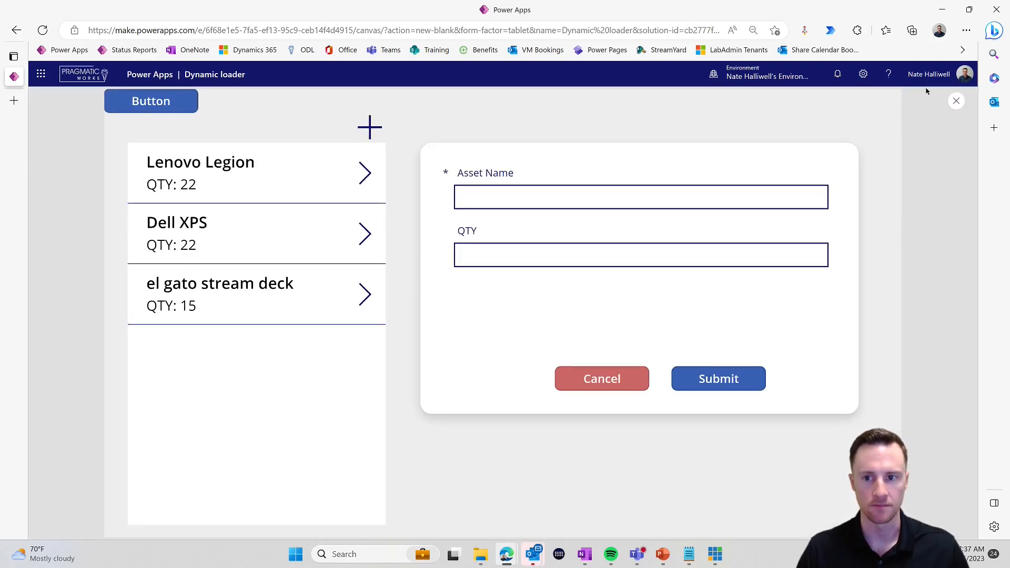
left_click(568, 200)
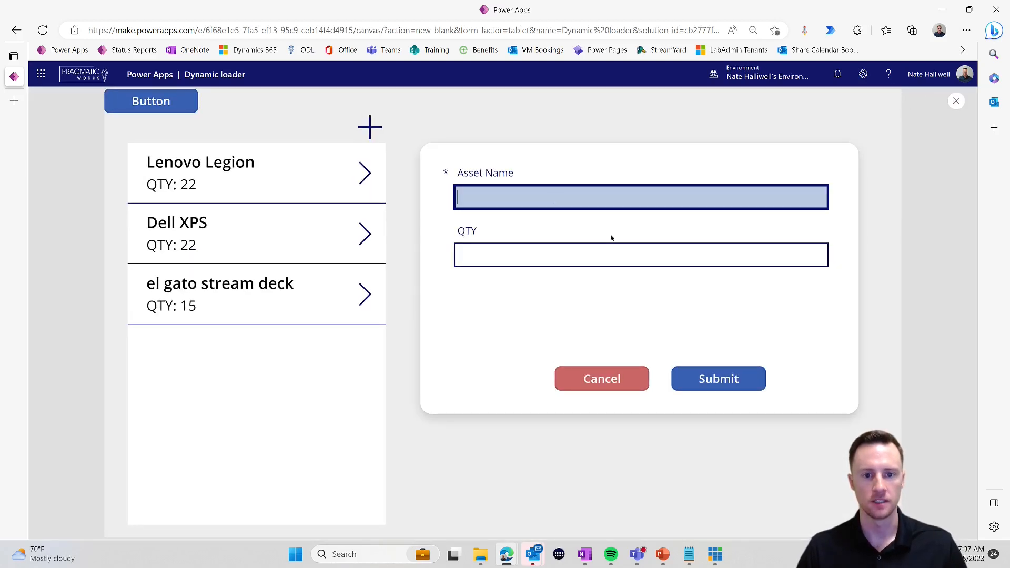
type("blah blah")
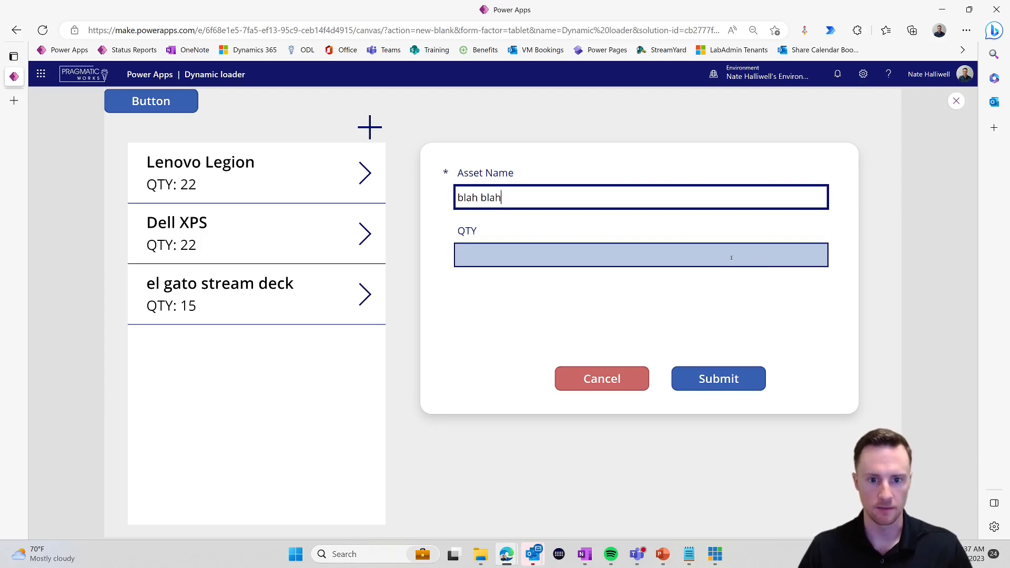
left_click(715, 253)
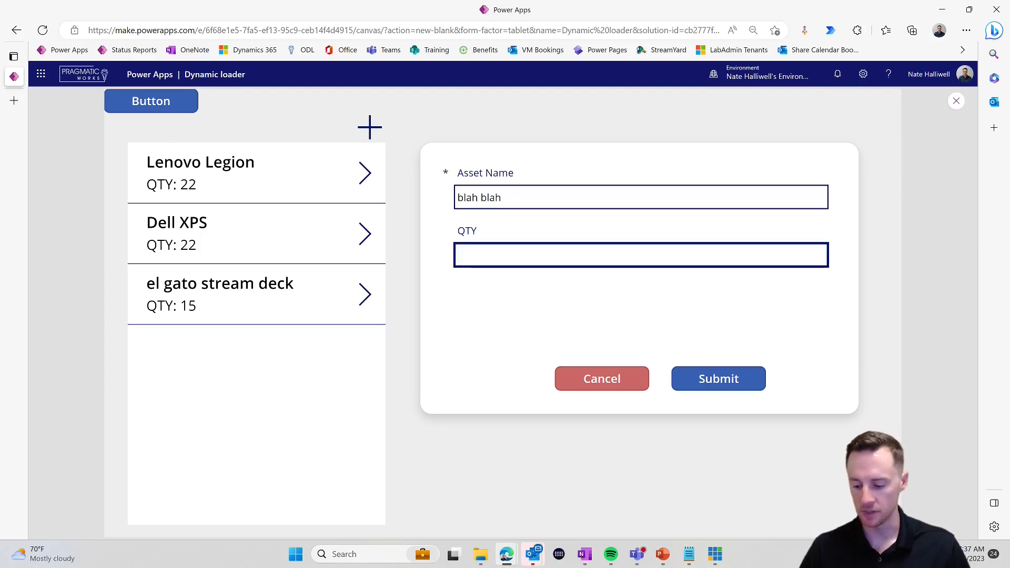
type("6")
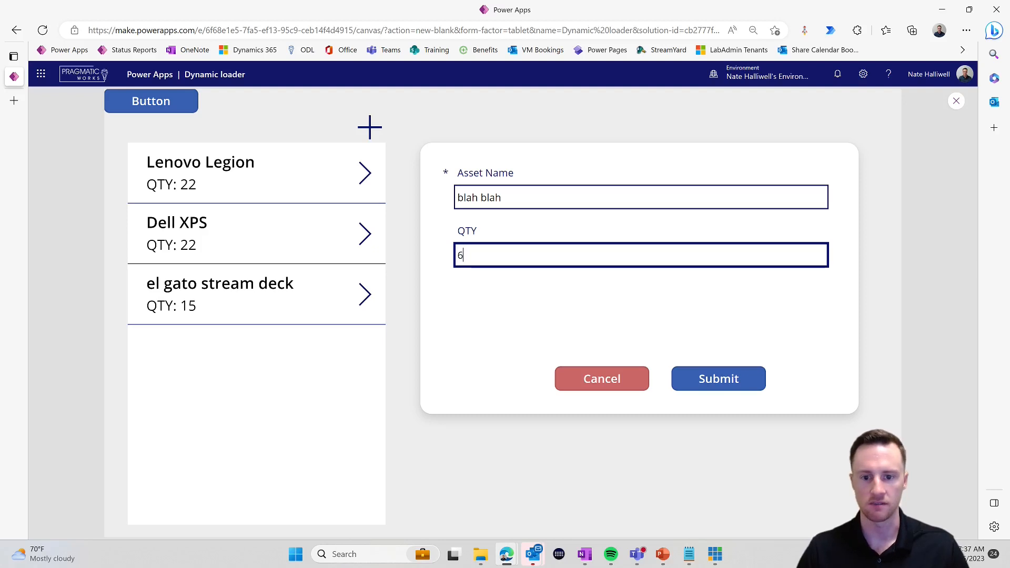
left_click(727, 379)
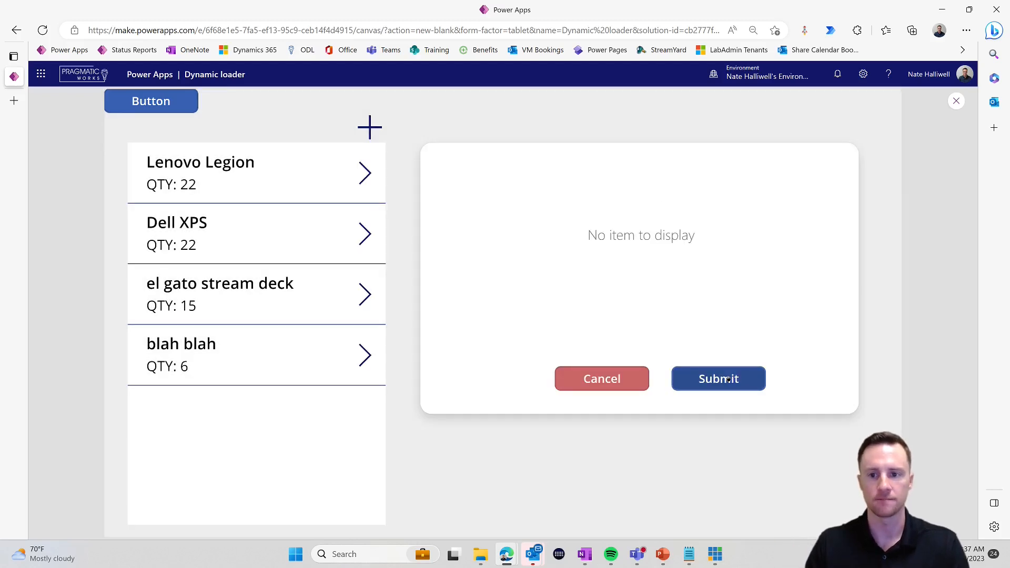
left_click(957, 102)
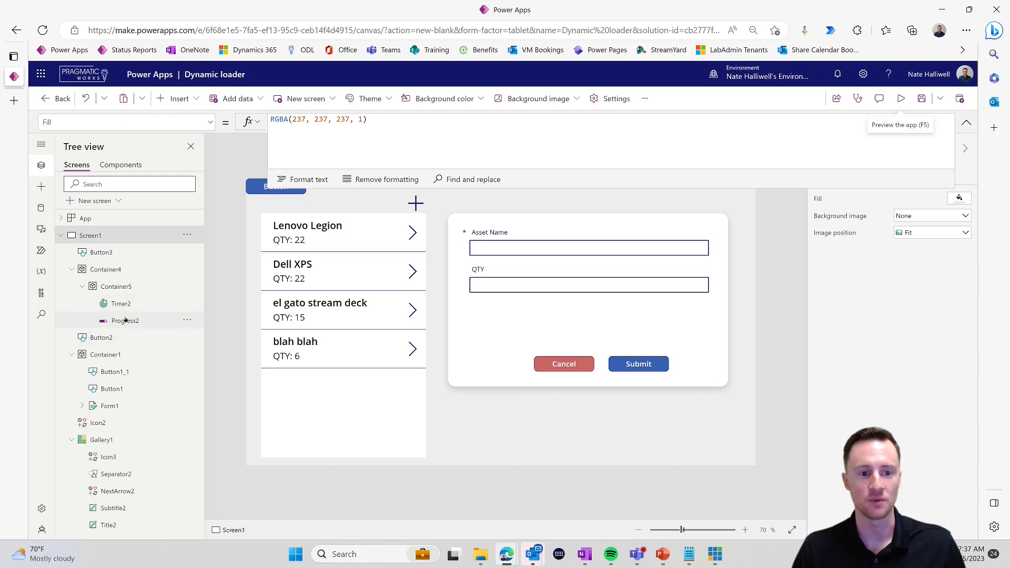
- Display the loader overlay with the canvas toggle button and make its timer, Timer2, not visible
left_click(272, 191, "alt")
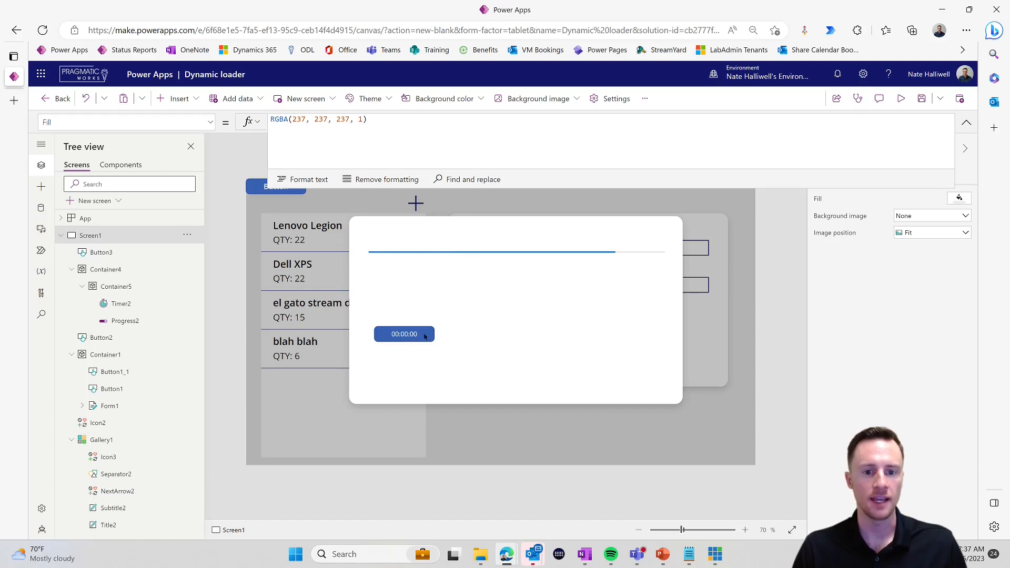
left_click(425, 337)
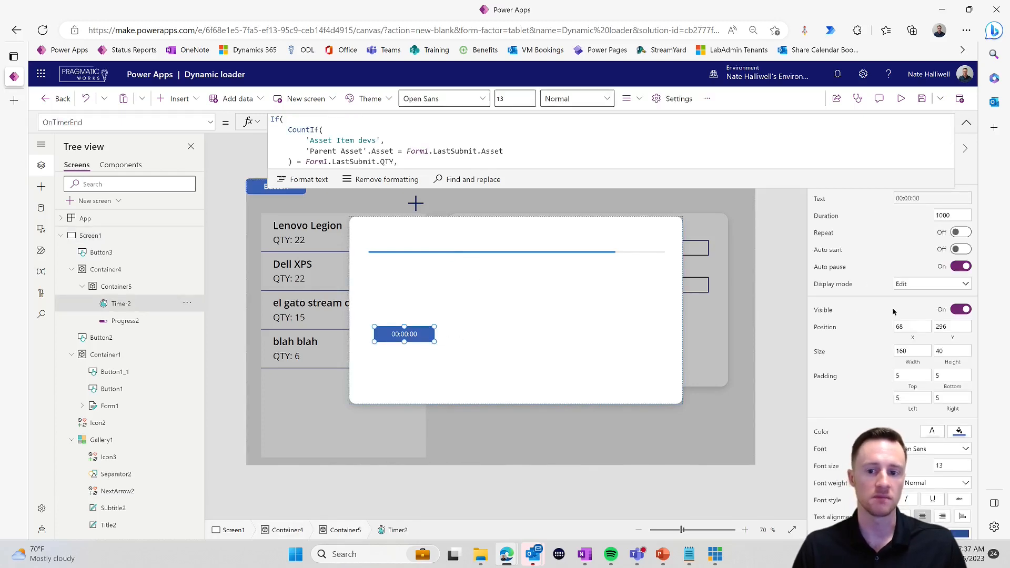
left_click(961, 309)
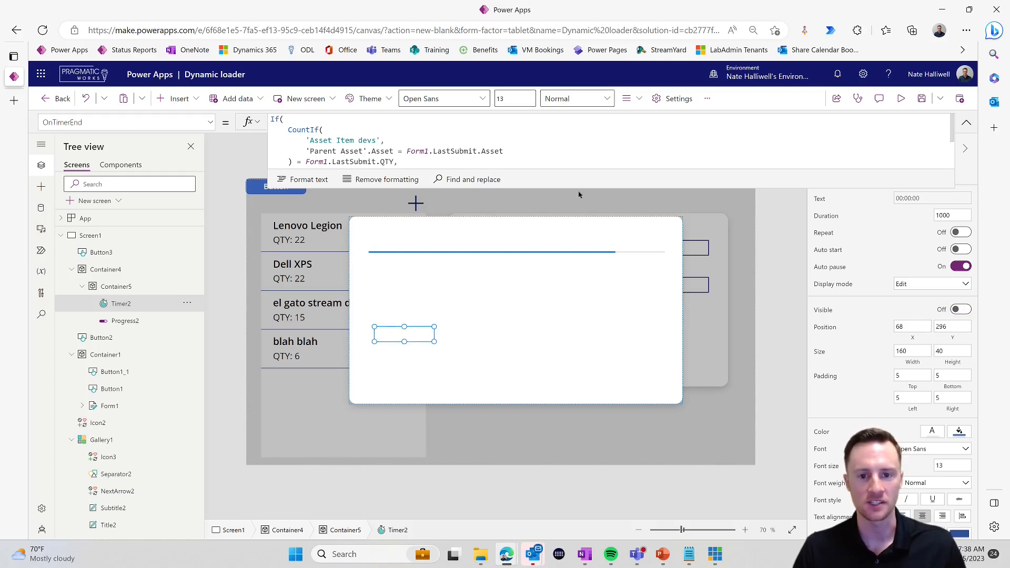
- Expand Timer2's OnTimerEnd formula and review the CountIf condition, the Refresh call and the UpdateContext calls
left_click_drag(591, 190, 588, 282)
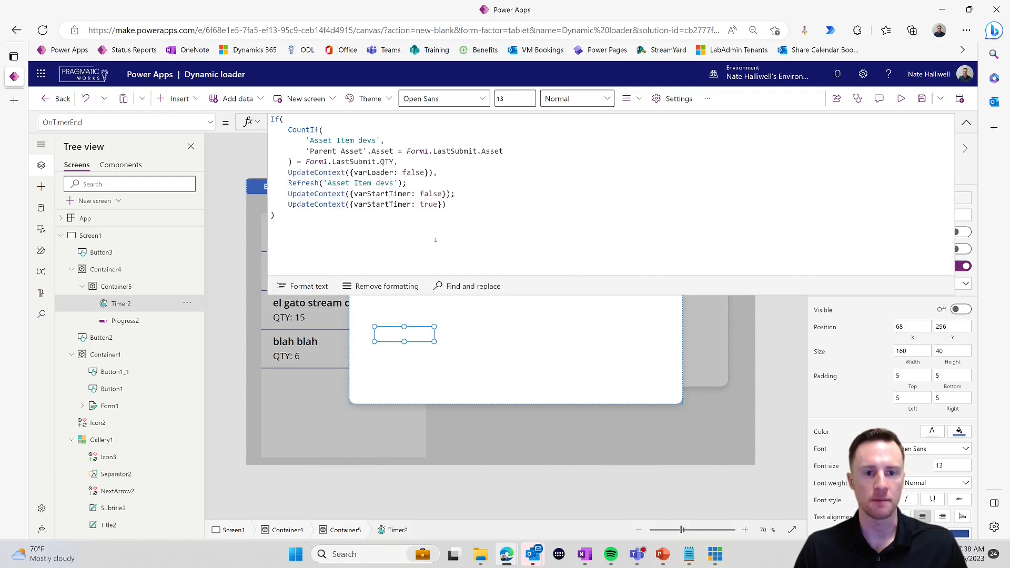
left_click(291, 118)
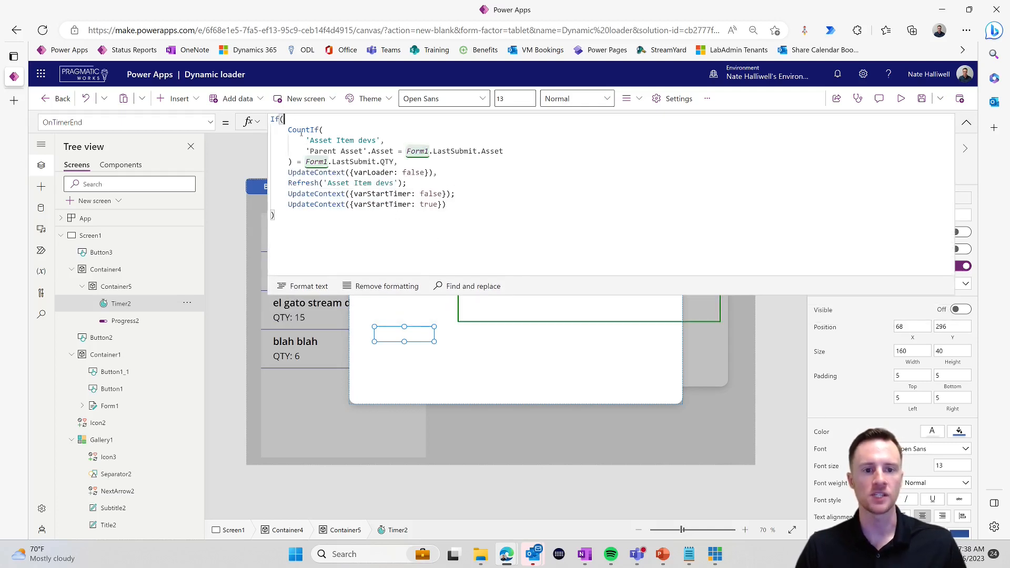
left_click(289, 130)
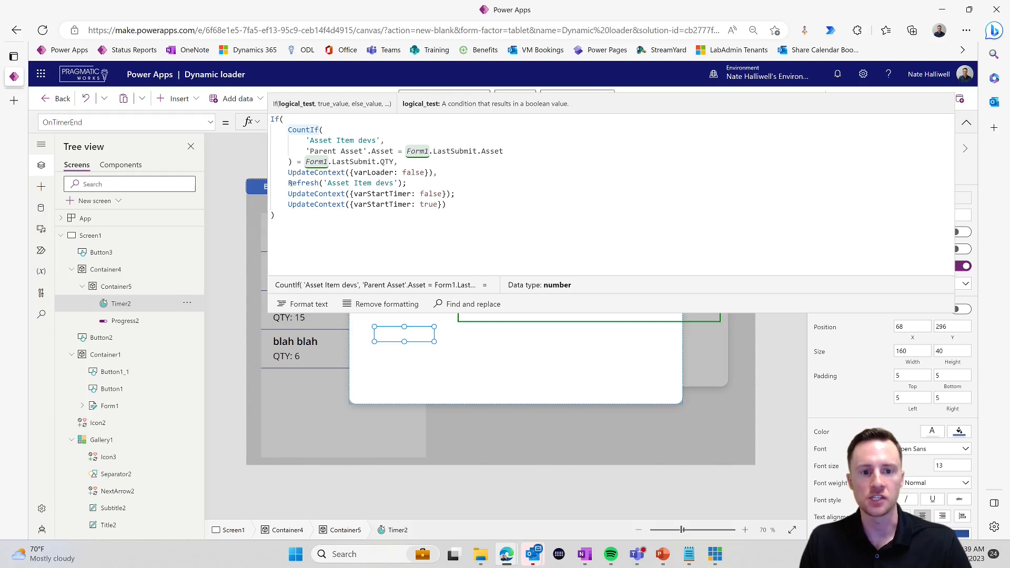
left_click_drag(288, 183, 408, 184)
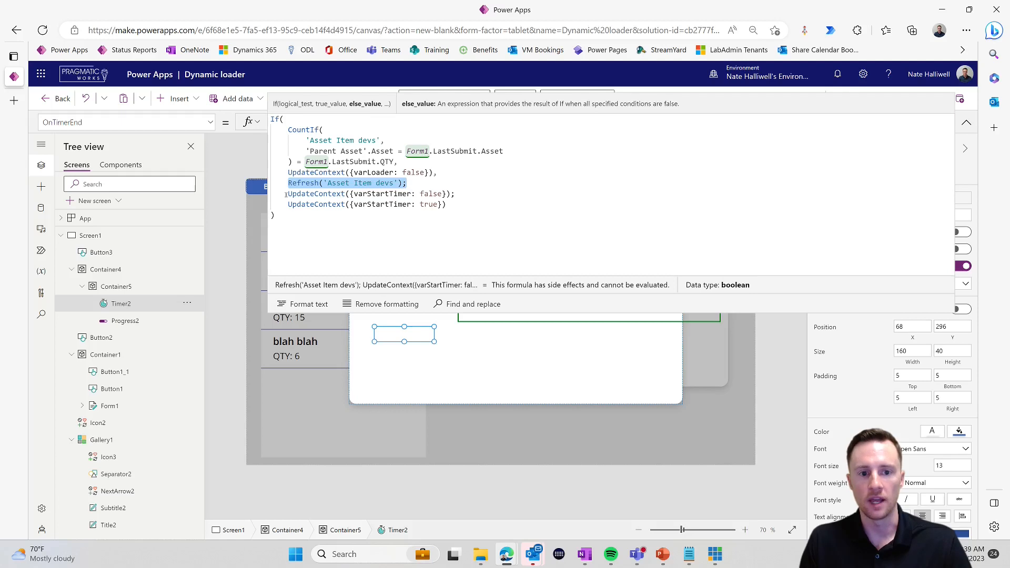
left_click_drag(272, 193, 451, 205)
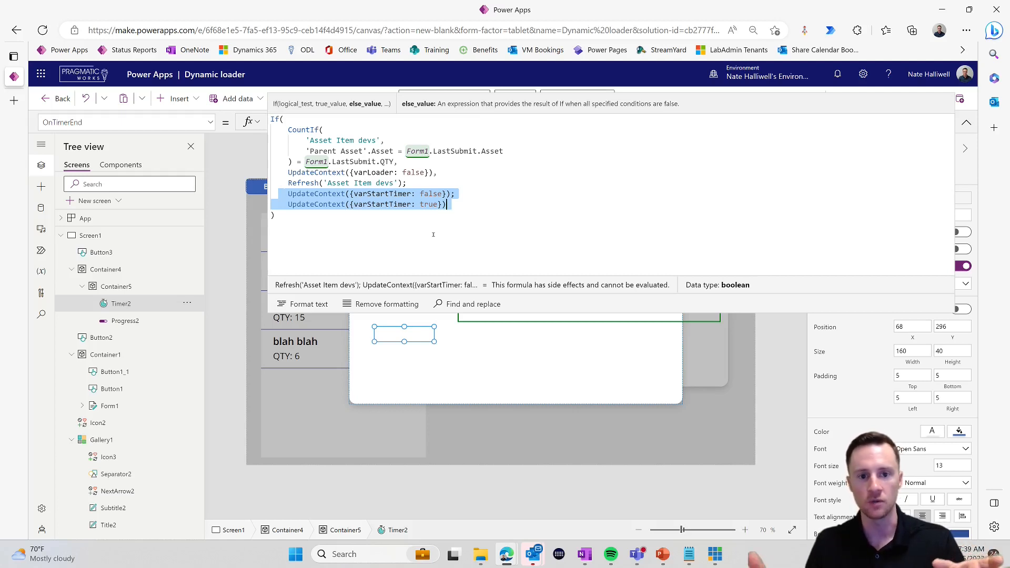
left_click_drag(285, 172, 436, 172)
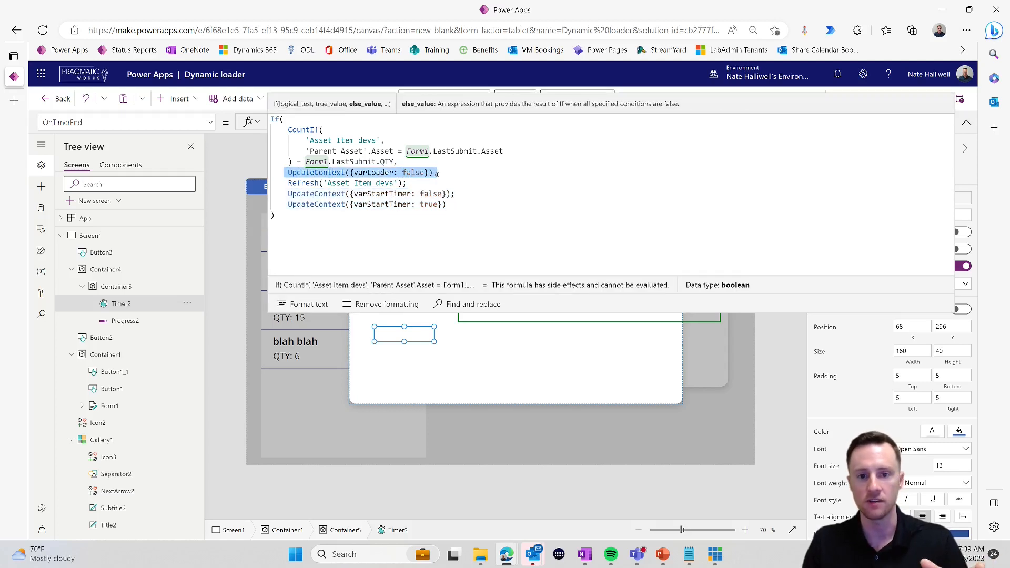
- Add ResetForm(Form1) after UpdateContext({varLoader: false}) in the OnTimerEnd If's true branch and collapse the formula bar
left_click(442, 174)
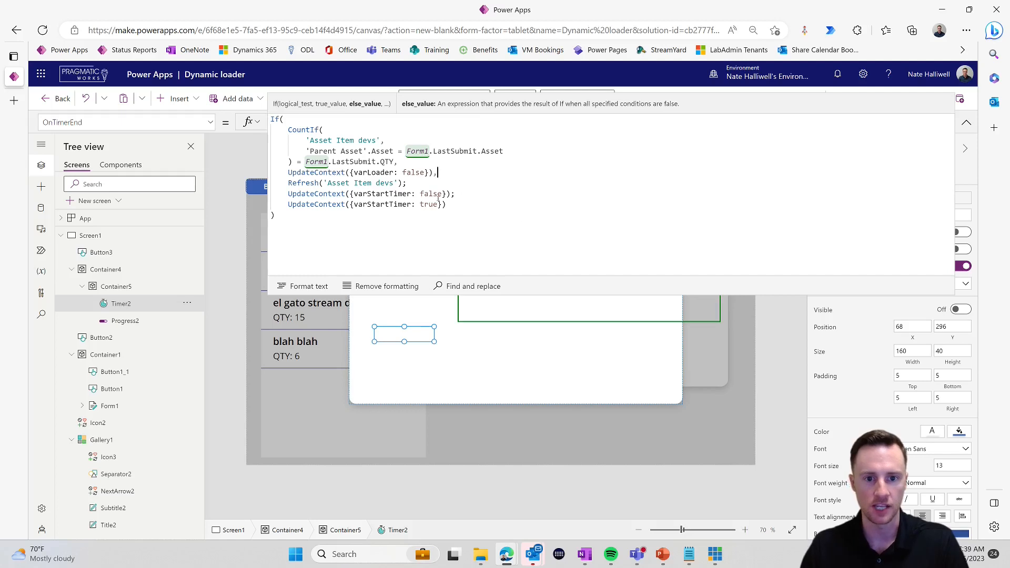
key("BackSpace")
type(";reset")
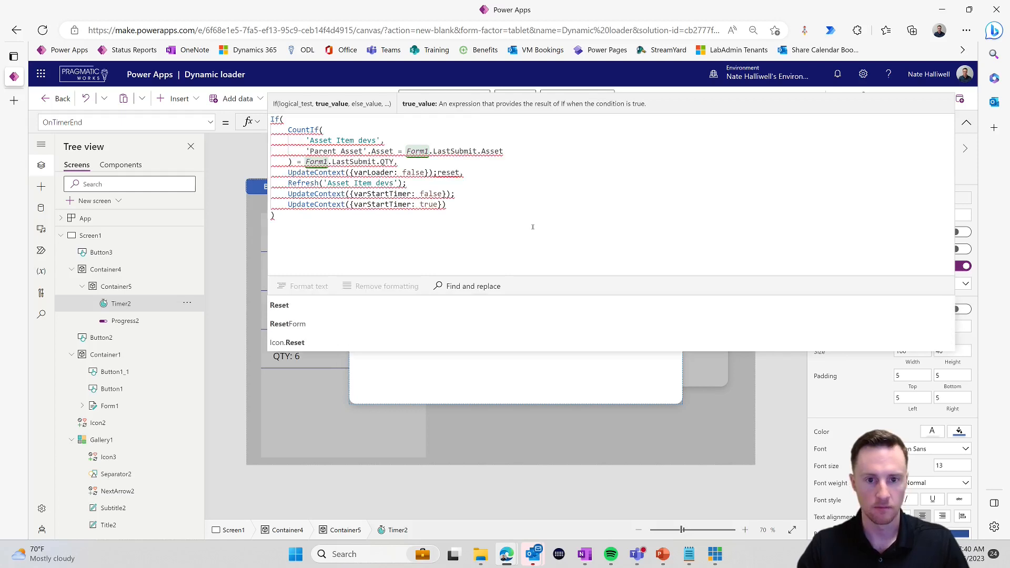
type("Form")
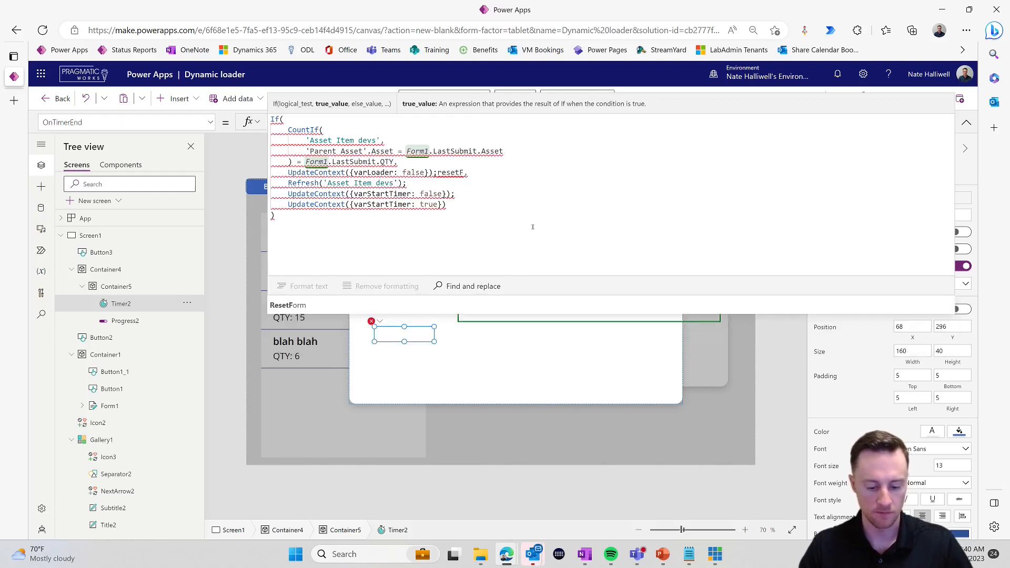
key("Tab")
type("(Form1)")
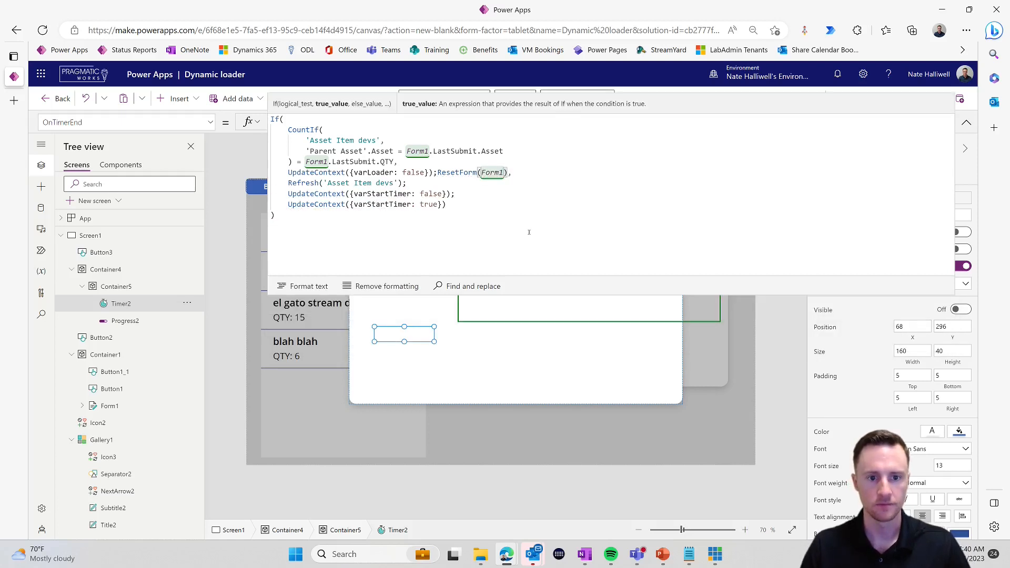
left_click(963, 124)
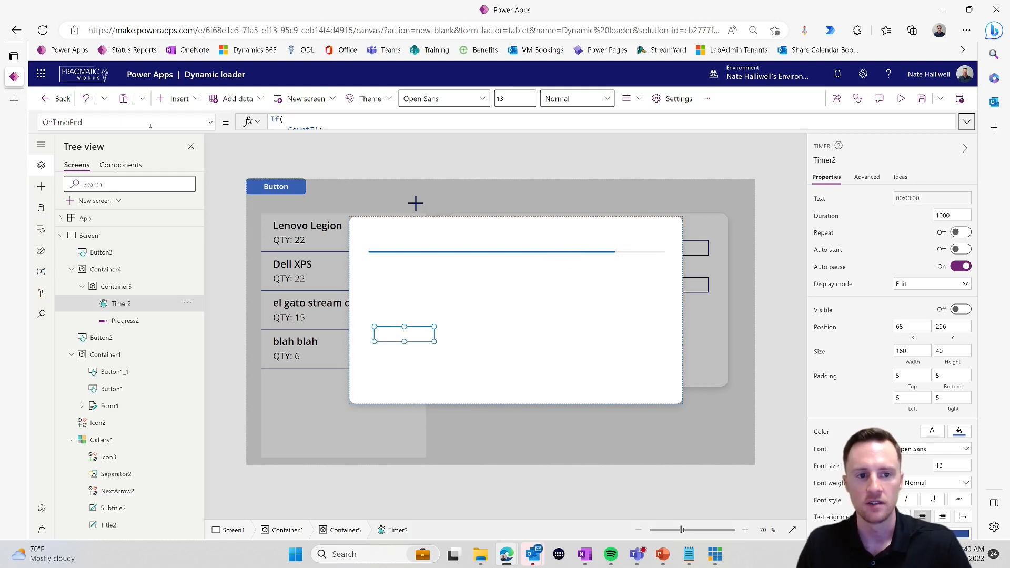
- Insert a text label in Container5 directly below the progress bar and enlarge it to about 795 wide by 91 high
left_click(179, 98)
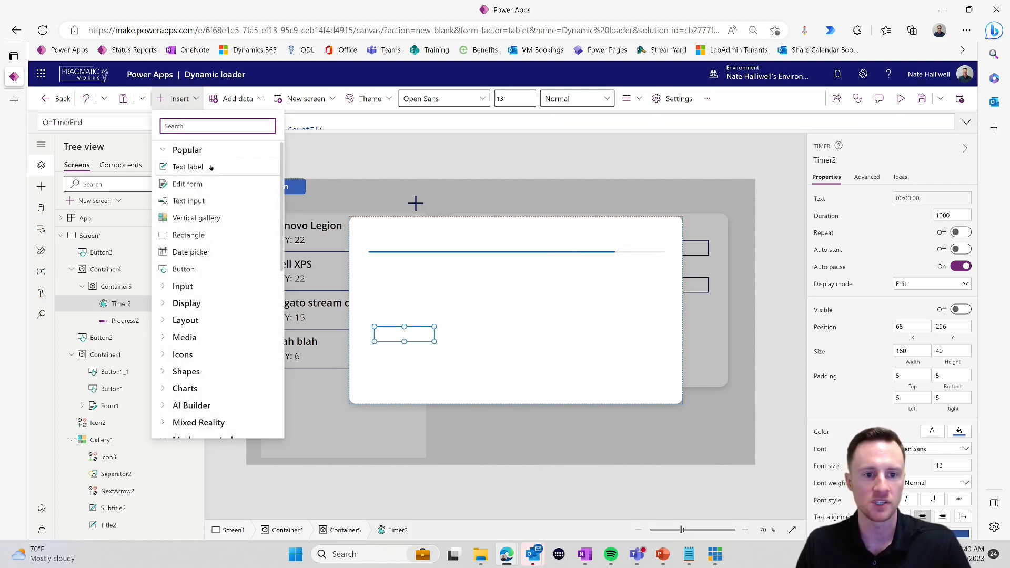
left_click(397, 264)
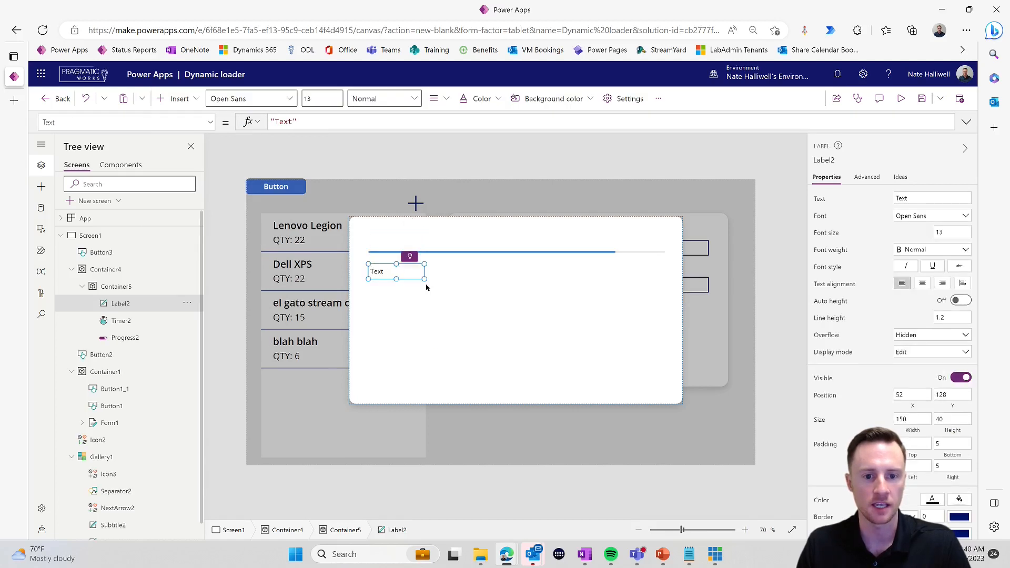
left_click_drag(425, 280, 666, 298)
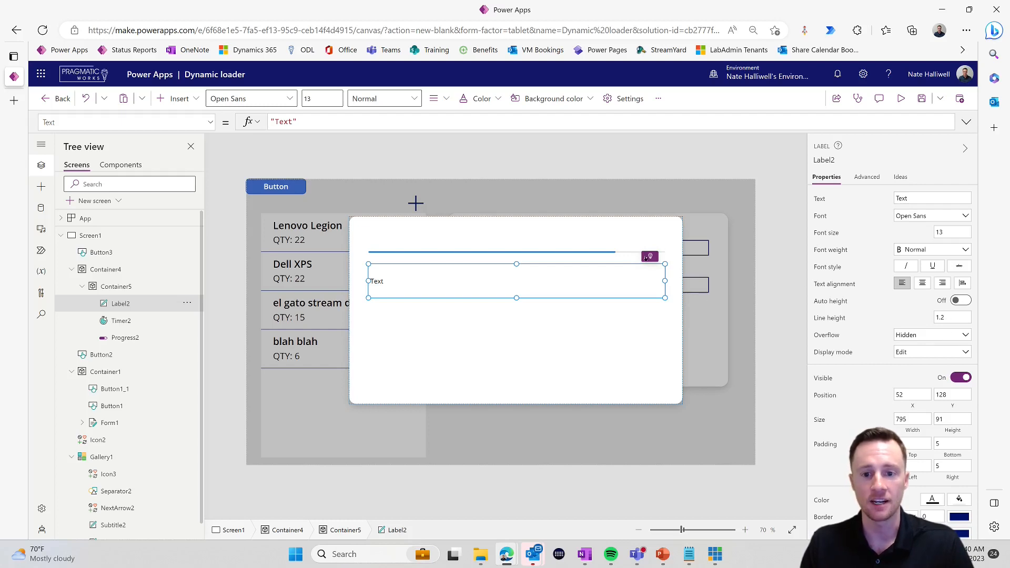
left_click(631, 259)
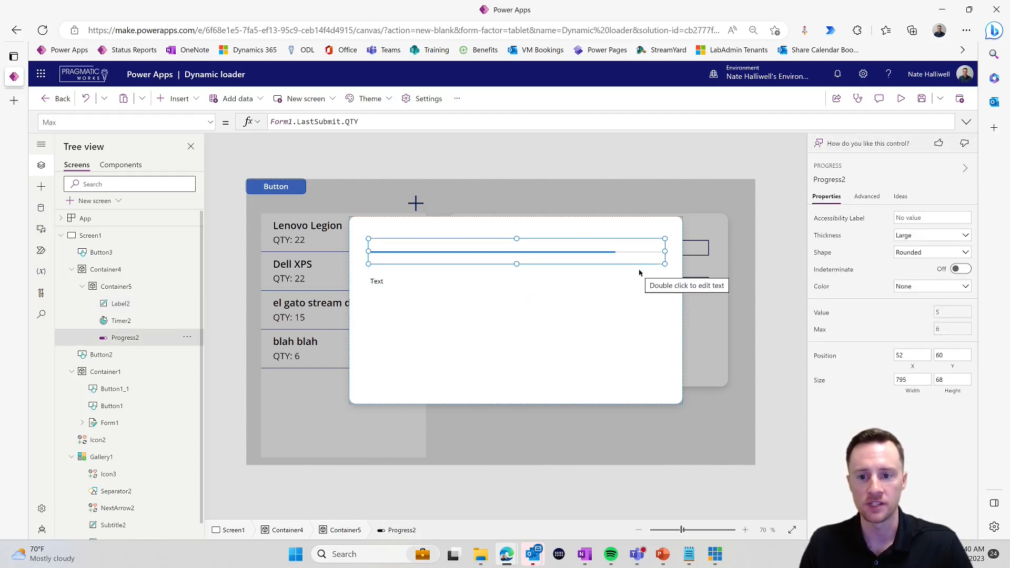
left_click(516, 274)
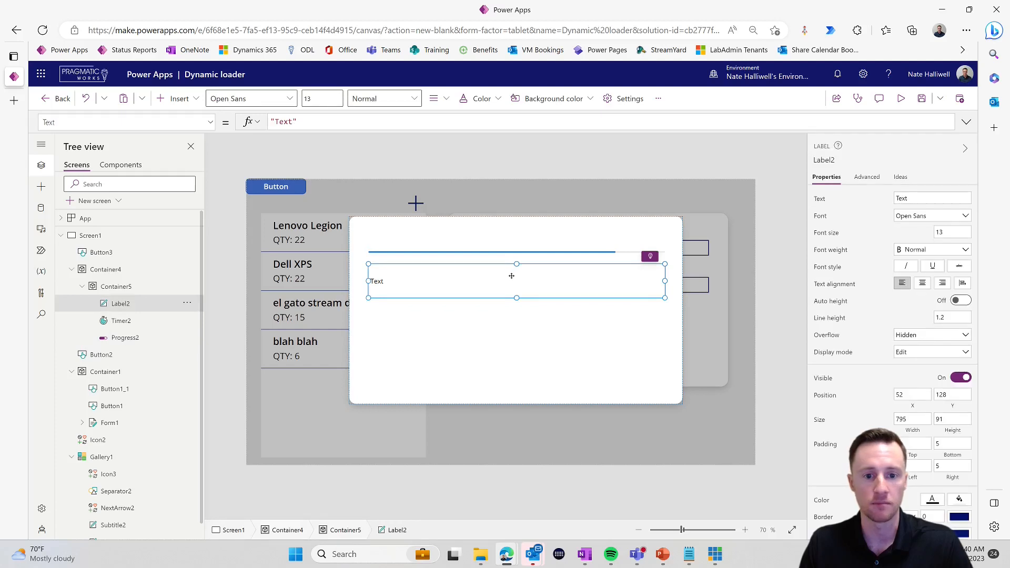
- Set the new label's Text to the progress bar's Value formula, copied over, followed by & " out of " &
left_click(563, 252)
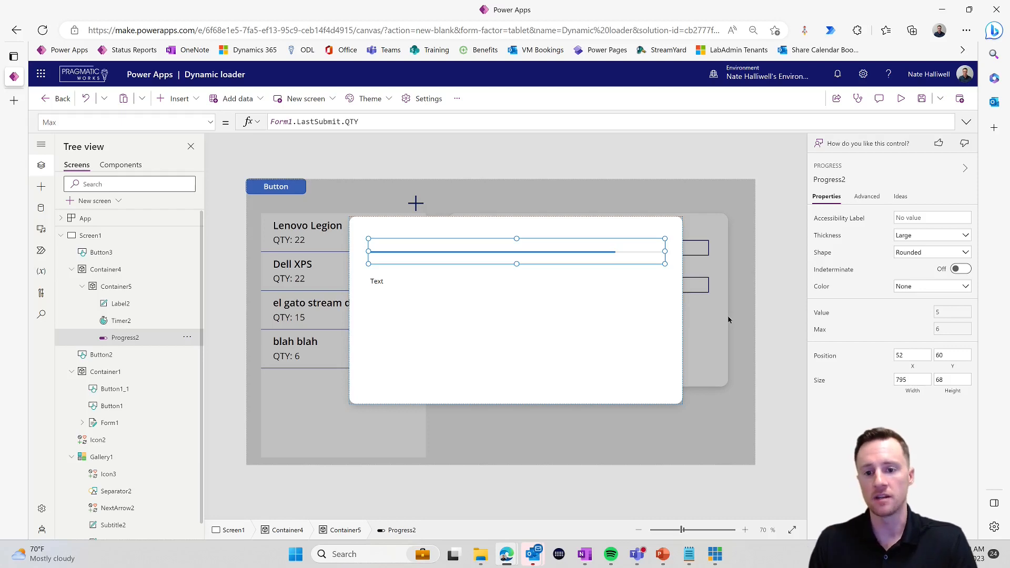
left_click(822, 313)
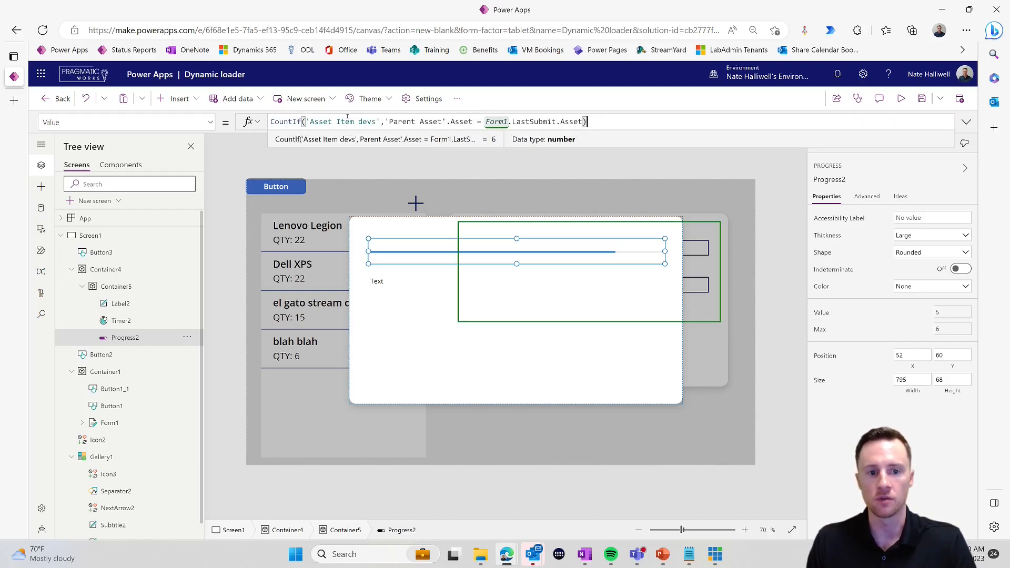
key("ctrl+a")
key("ctrl+c")
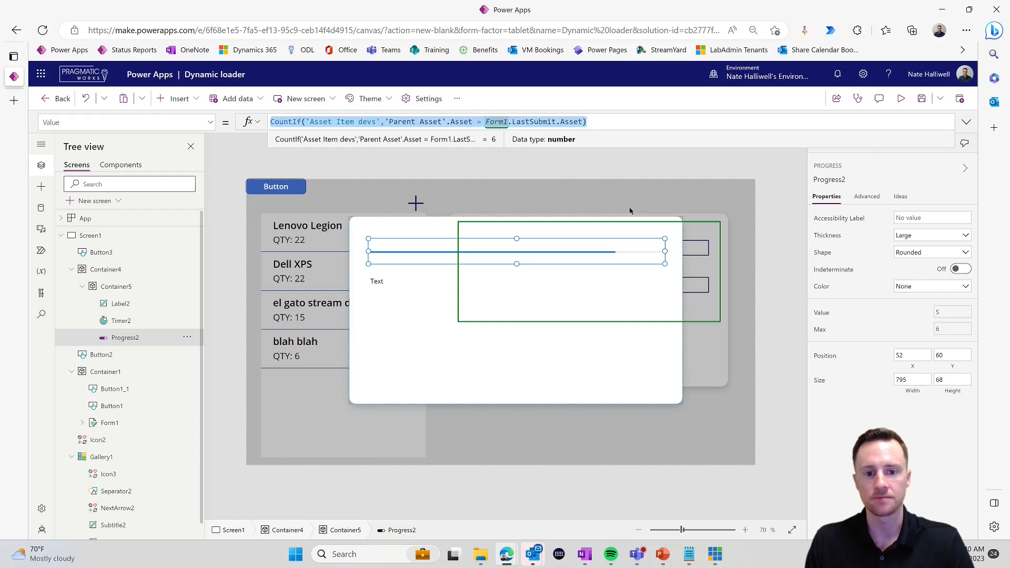
left_click(377, 284)
left_click(341, 121)
key("ctrl+a")
key("ctrl+v")
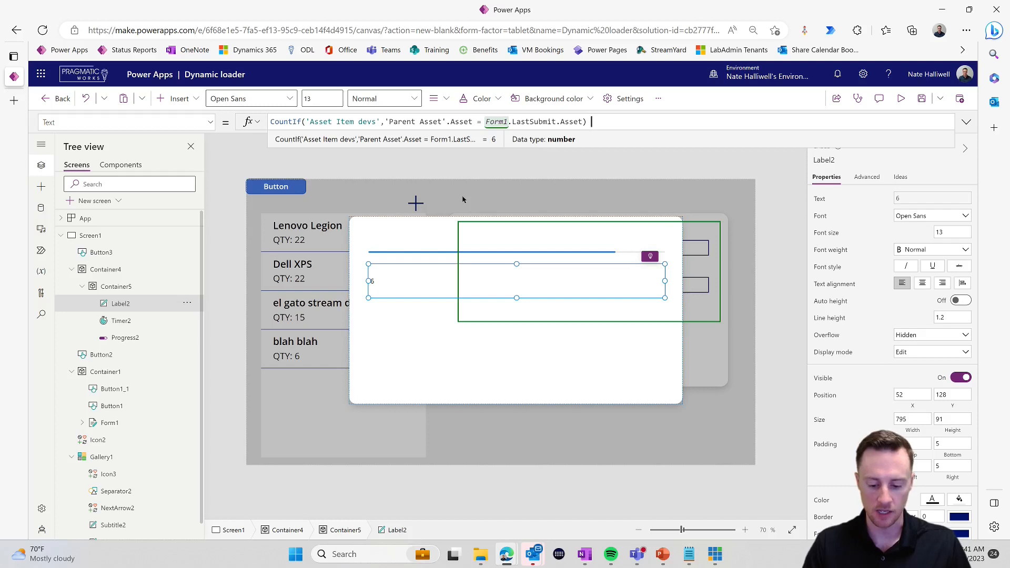
type("& \"")
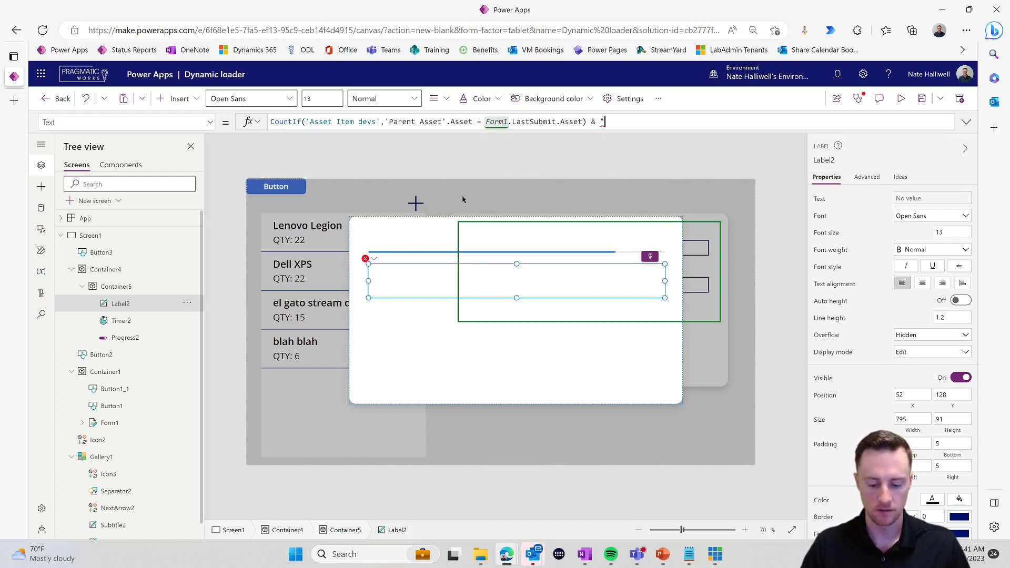
type(" out of \" &")
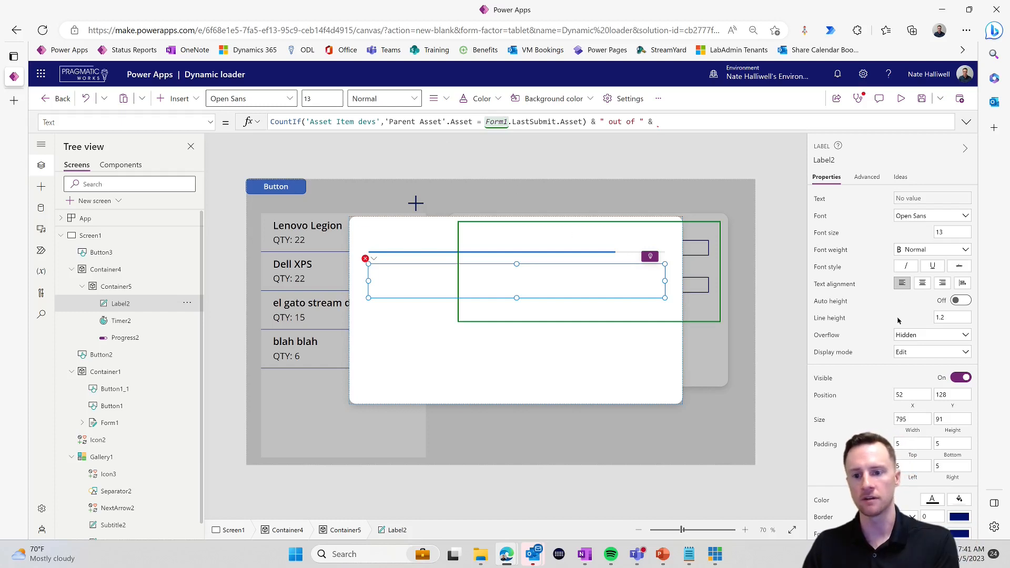
- Copy the progress bar's Max formula, Form1.LastSubmit.QTY, and append it to the end of the label's Text formula
left_click(444, 253)
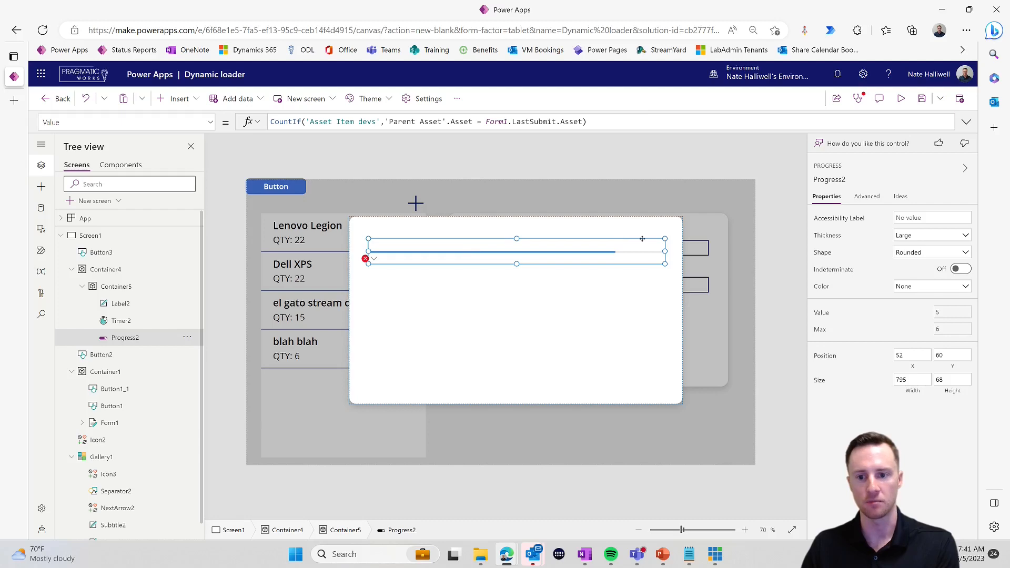
left_click(851, 331)
left_click(383, 121)
key("ctrl+a")
key("ctrl+c")
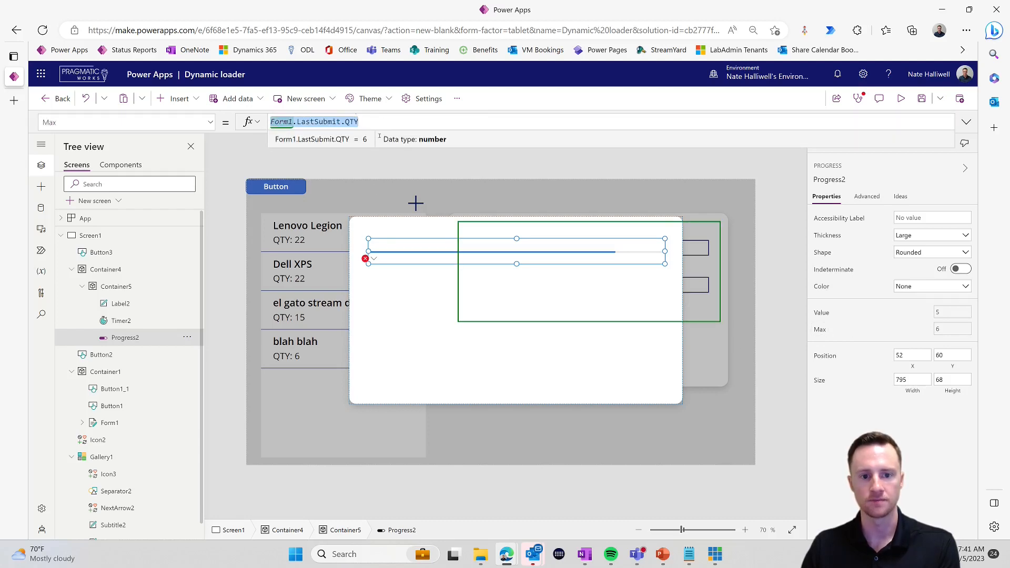
left_click(368, 259)
left_click(394, 273)
key("ctrl+v")
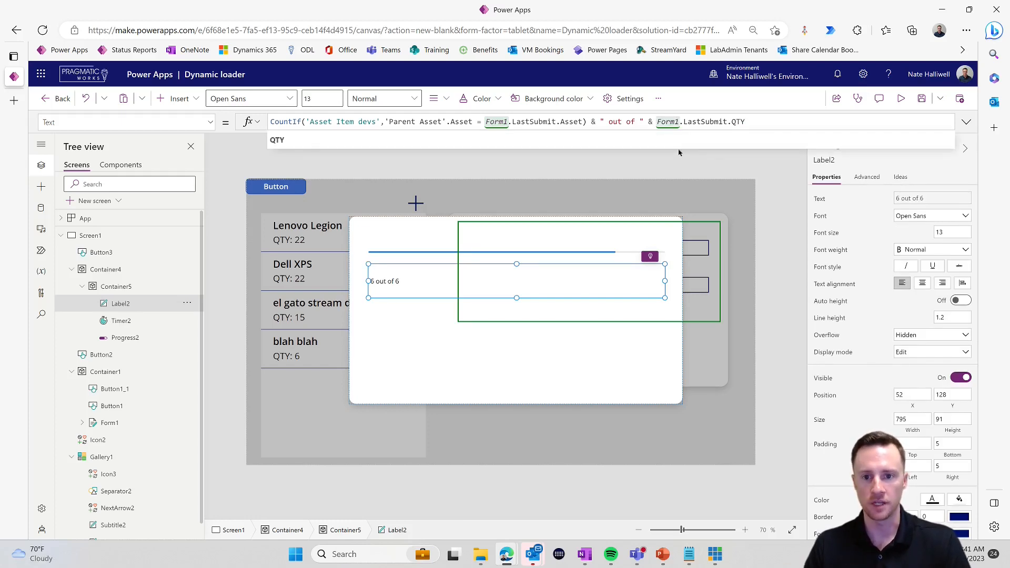
- Append & " items have been created" to the end of the label's Text formula
type("& ")
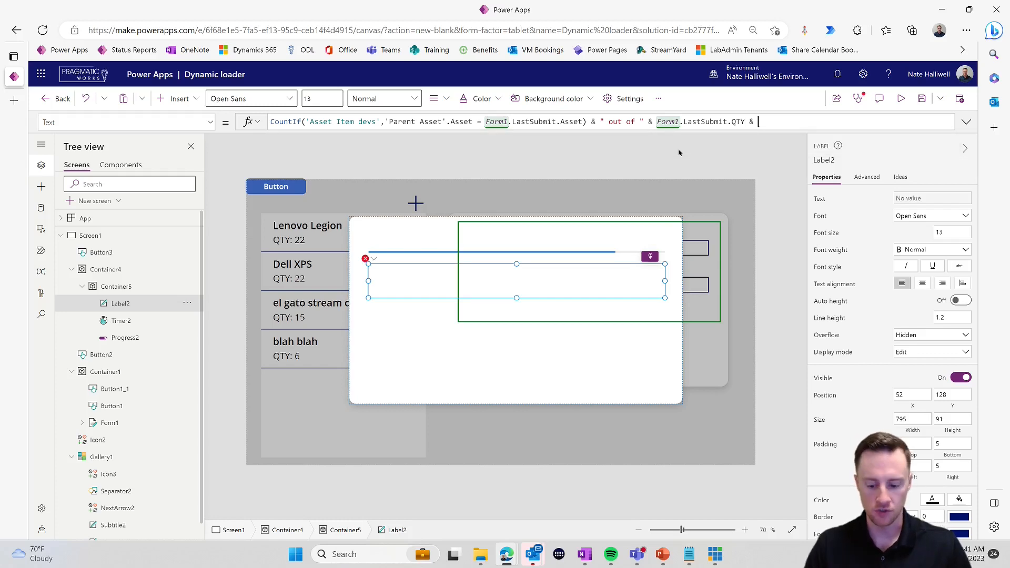
type("\"")
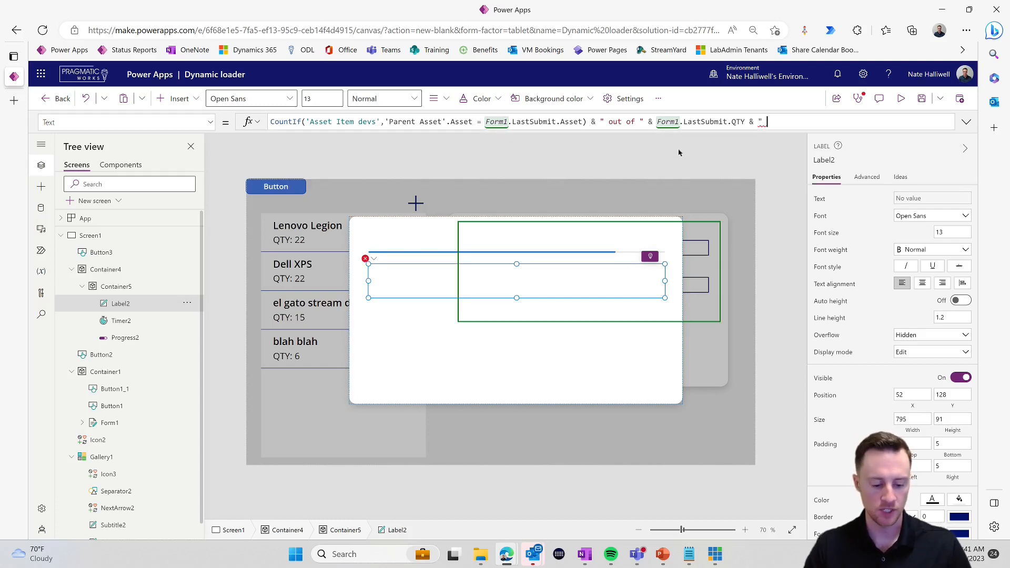
type(" items")
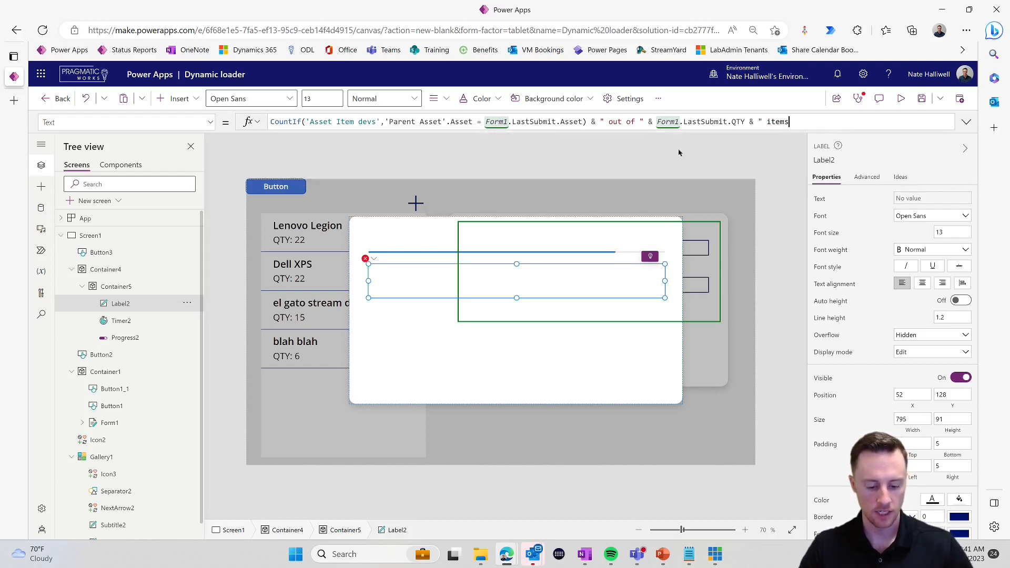
type(" have been cre")
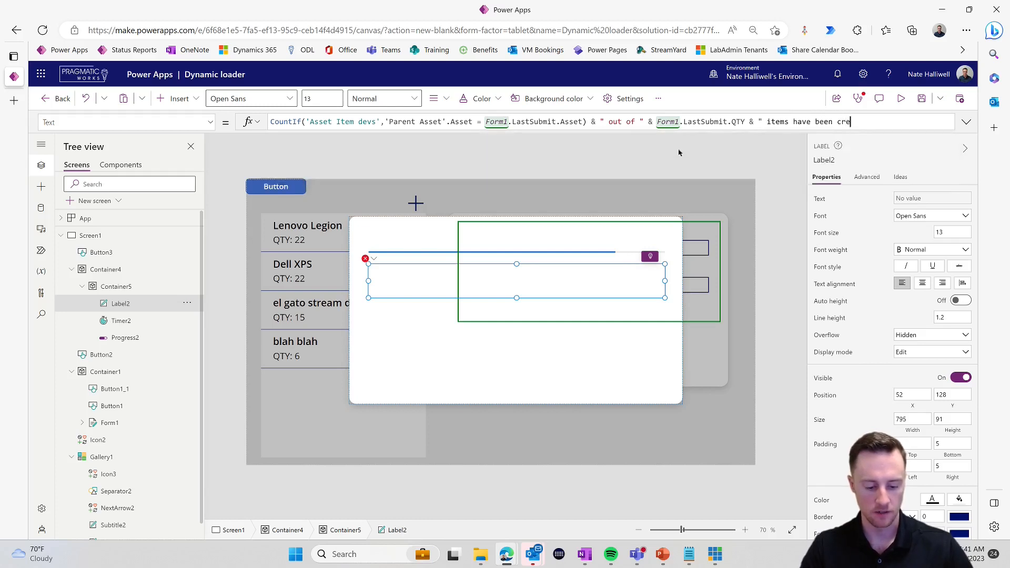
type("ated\"")
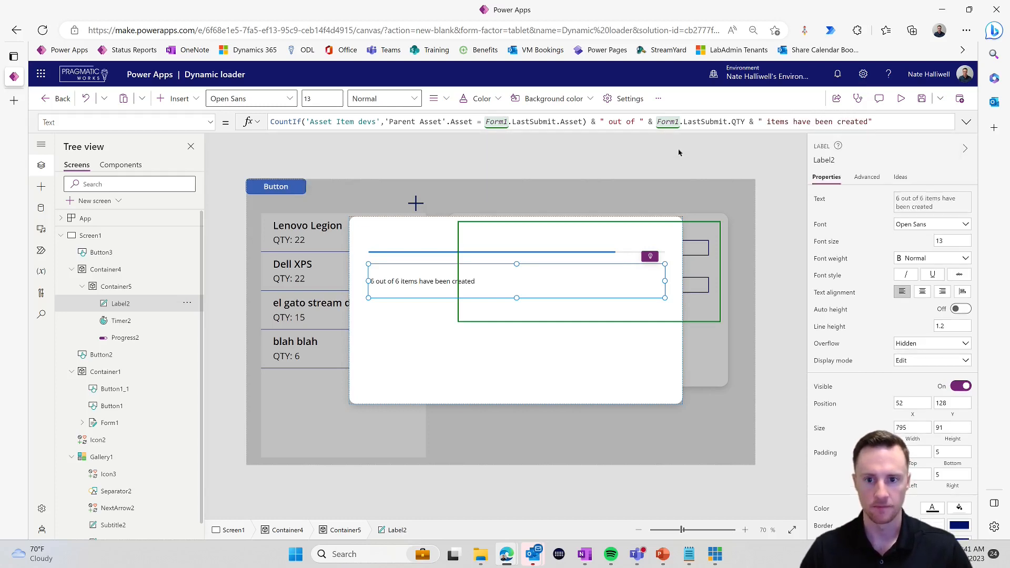
- Format the label with centred text alignment, Semibold font weight and font size 15
left_click(923, 292)
left_click(936, 259)
left_click(941, 284)
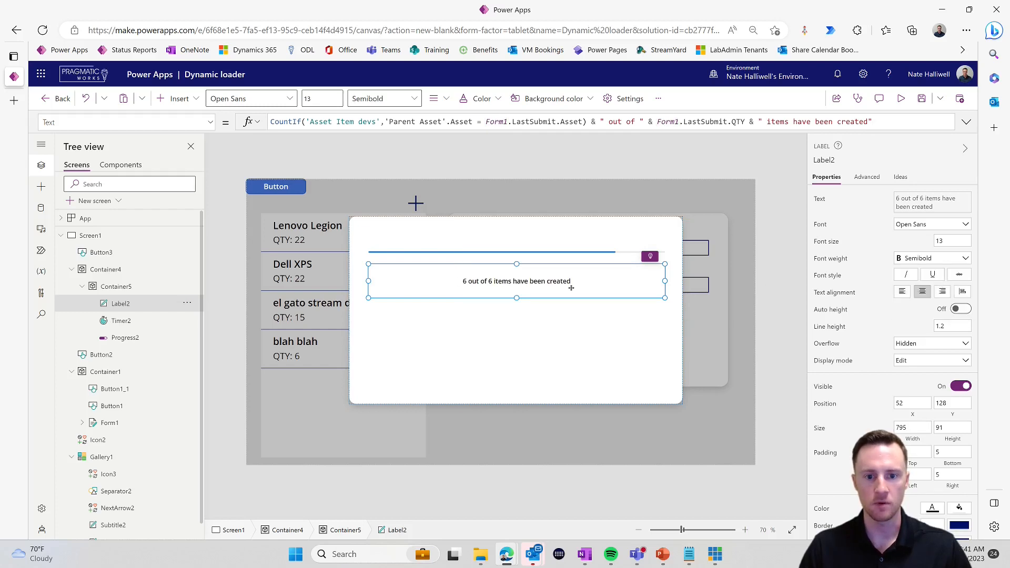
left_click(942, 240)
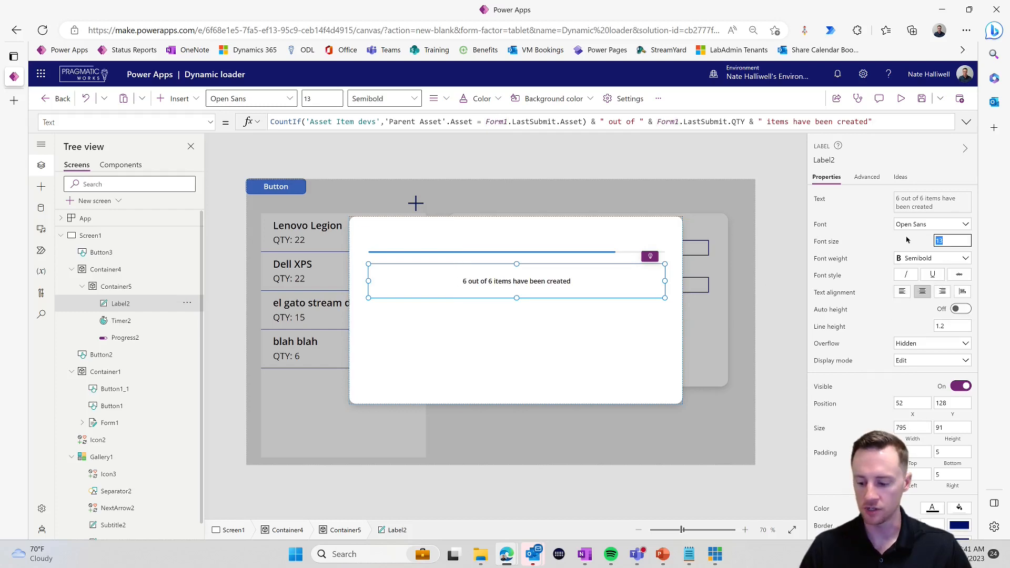
type("15")
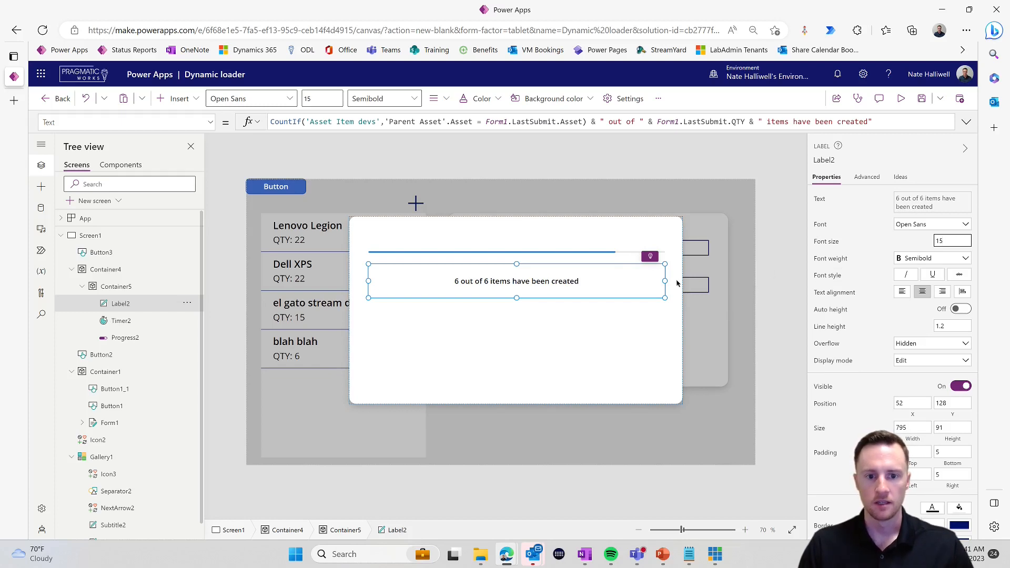
- Shrink Container5 to about 295 high and move it to about X 292, Y 232, and hide the loader with the canvas toggle button
left_click(504, 398)
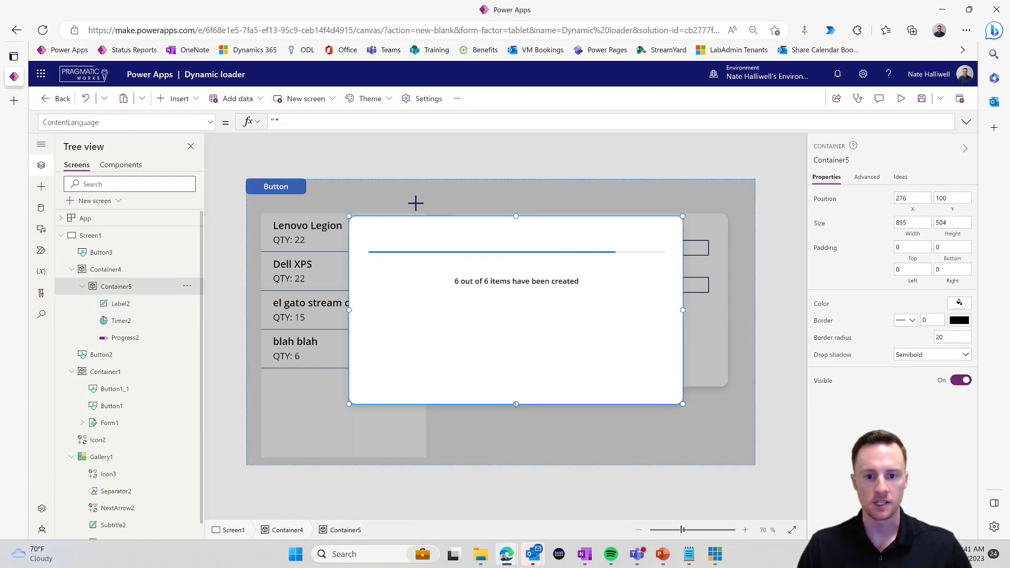
left_click_drag(516, 405, 547, 376)
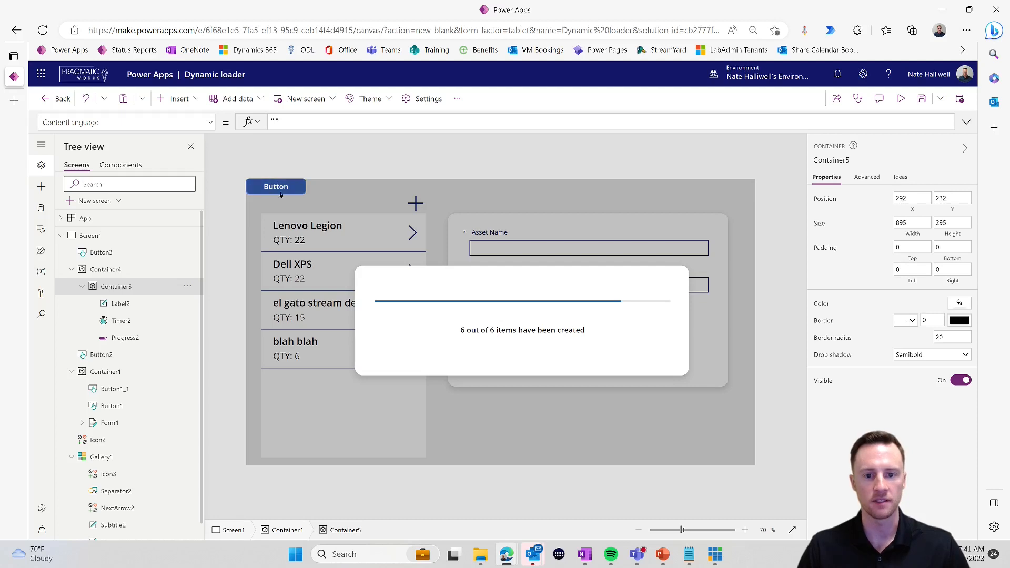
left_click(303, 192, "alt")
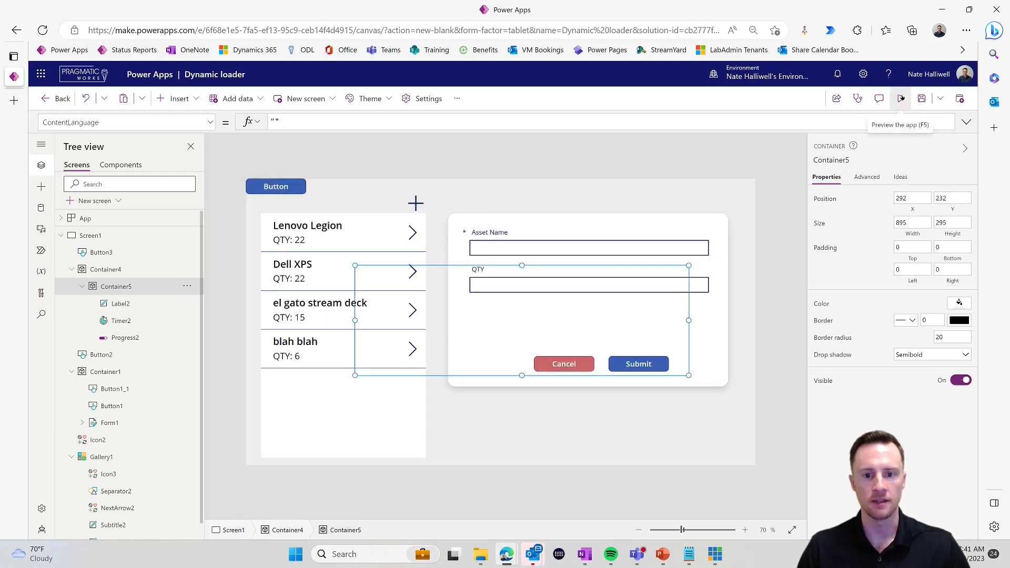
- Test the loader label in preview by submitting a new asset named "Logitech Mouse" with QTY 25
left_click(901, 98)
left_click(568, 377)
left_click(384, 141)
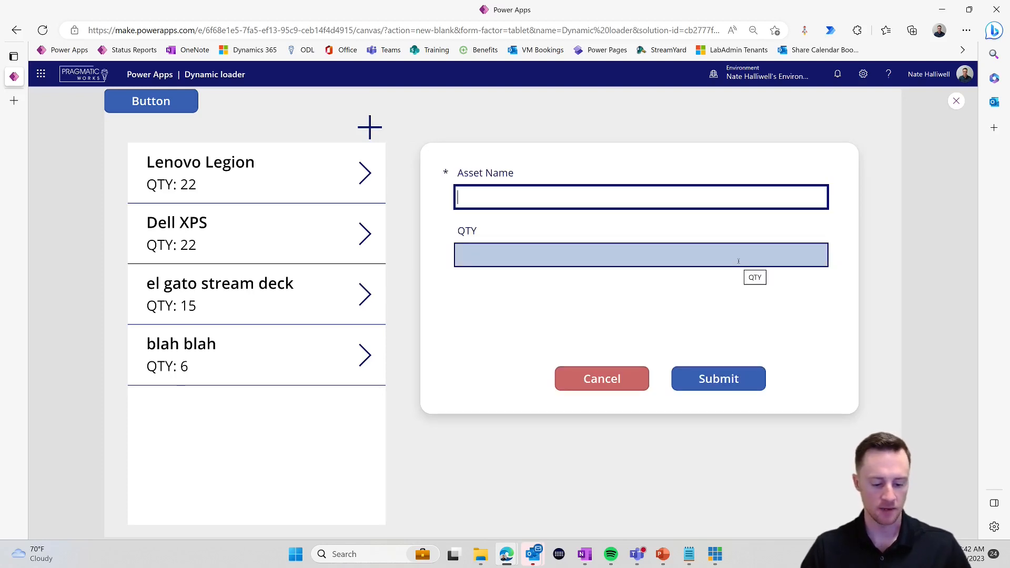
type("Logi")
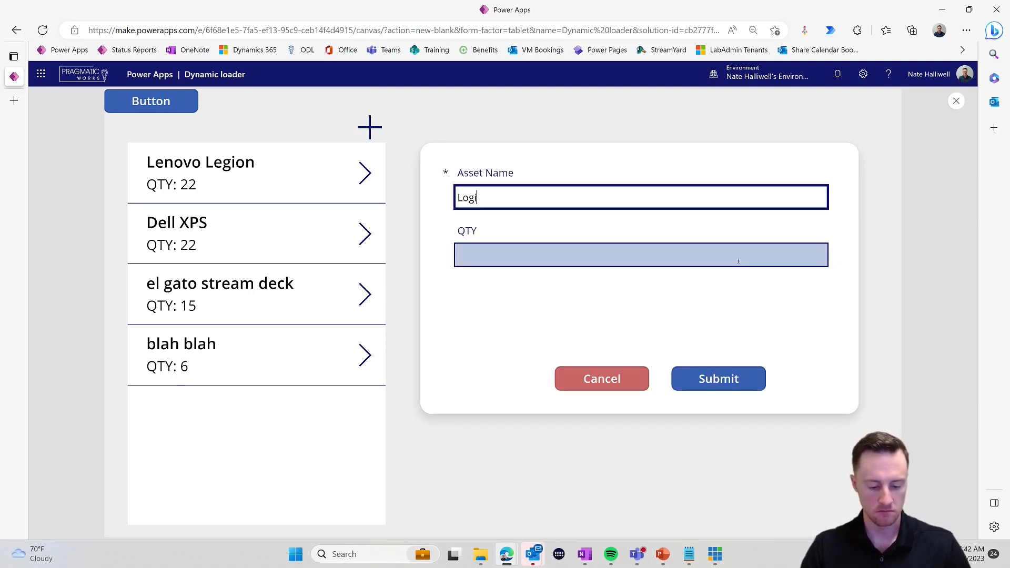
type("tech Mouse")
left_click(606, 258)
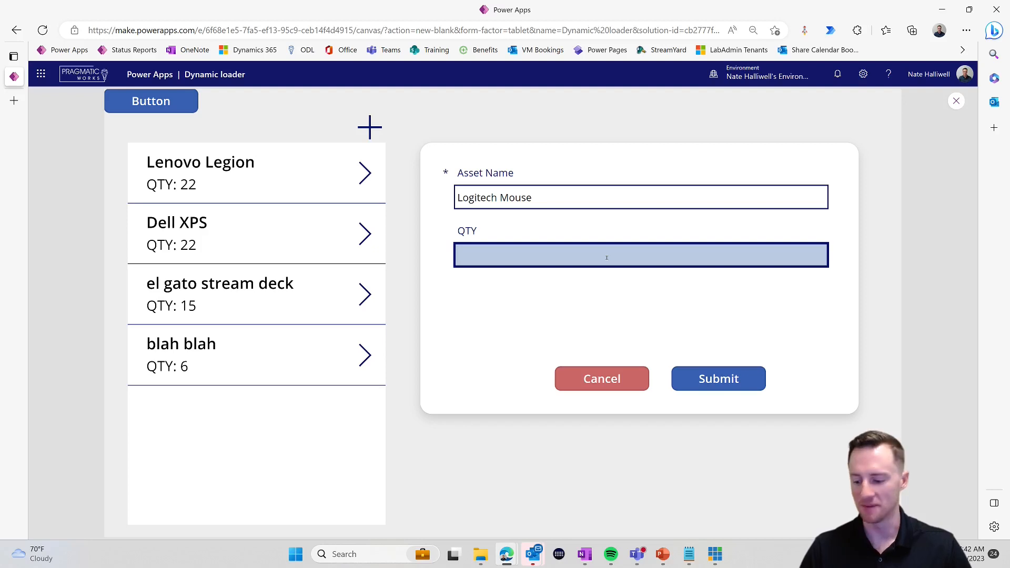
type("25")
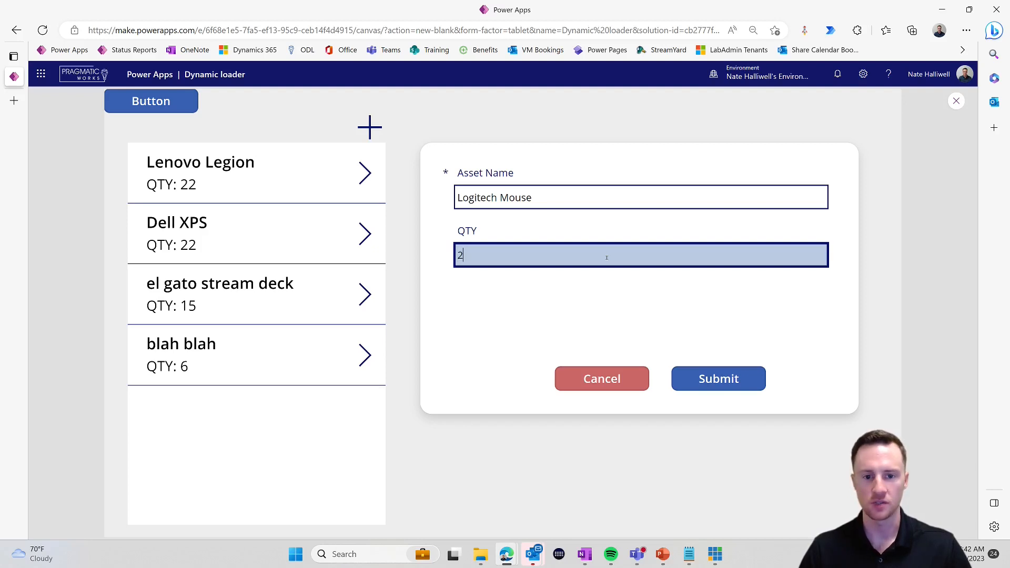
left_click(732, 379)
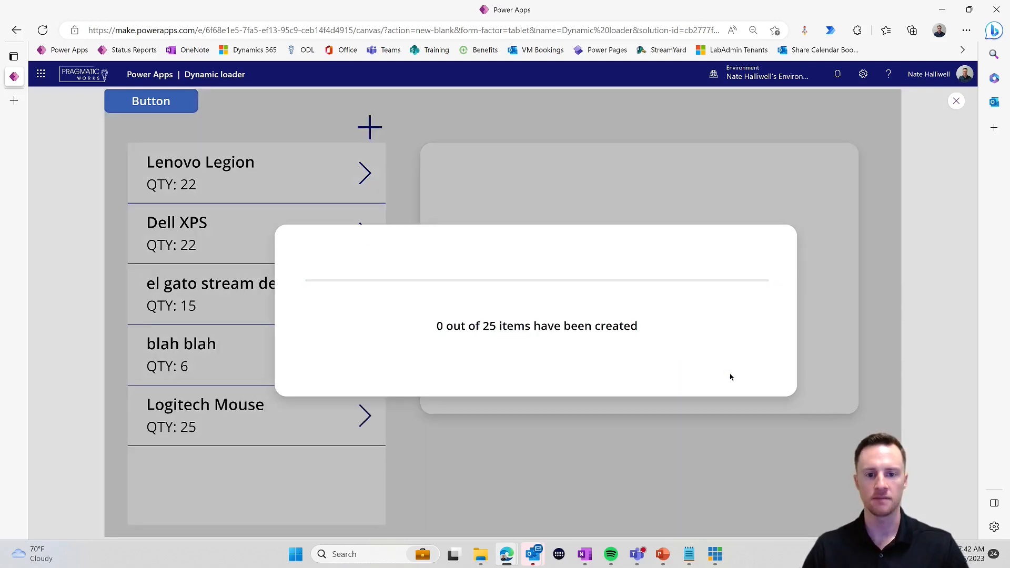